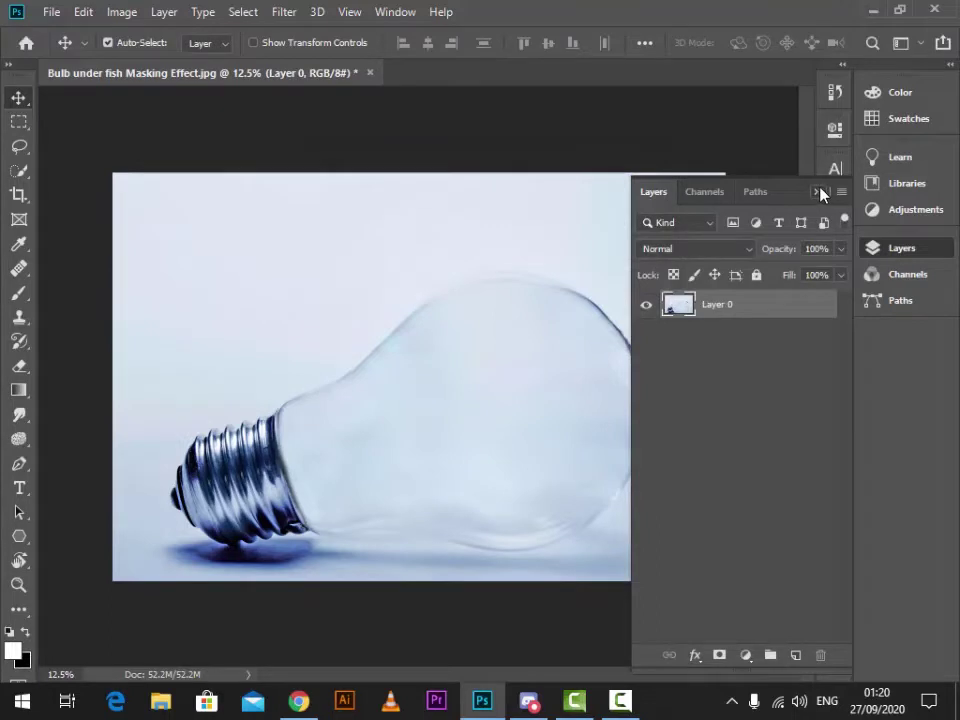
# Step: Fit the image in view and select the whole light bulb with the Quick Selection tool
pyautogui.click(820, 193)
pyautogui.hotkey('ctrl', '0')
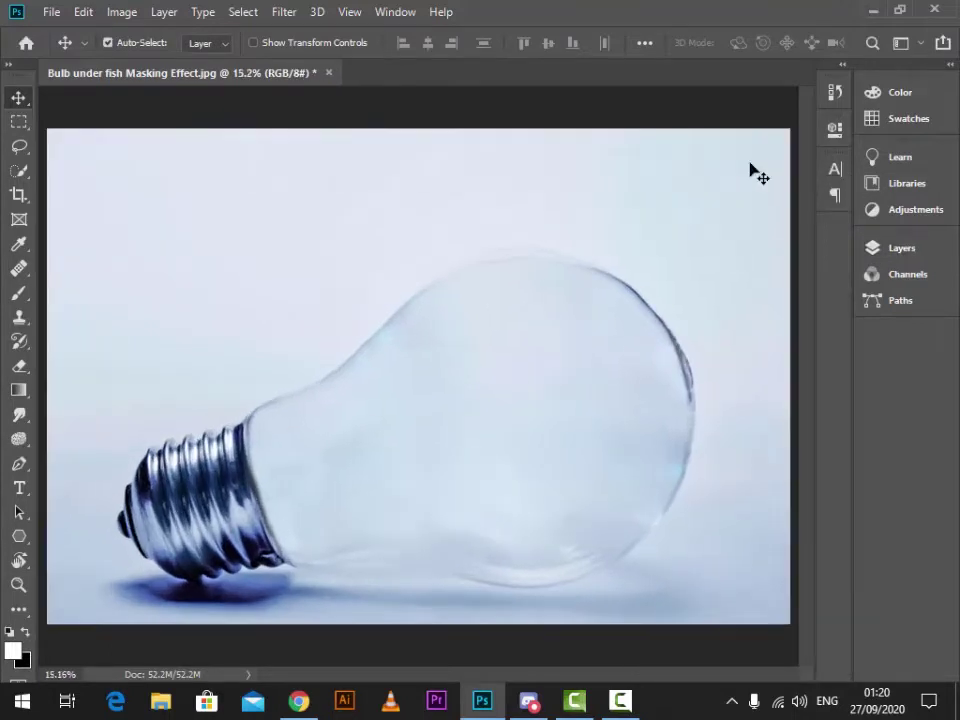
pyautogui.click(514, 369)
pyautogui.click(922, 250)
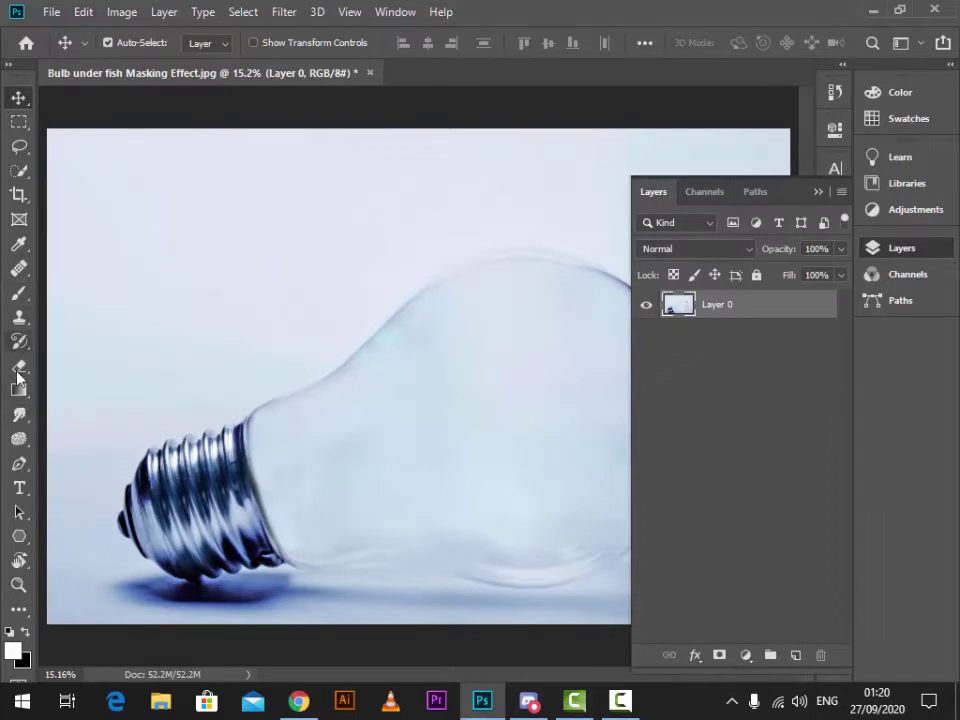
pyautogui.click(21, 175)
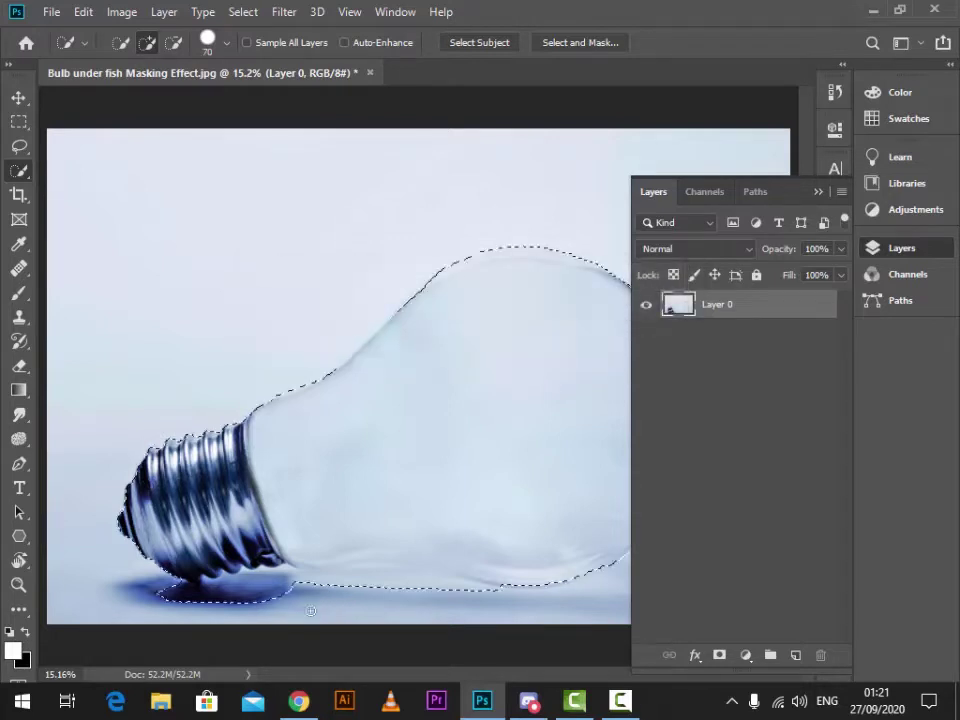
# Step: Try to subtract the shadow beneath the bulb from the selection
pyautogui.press('alt')
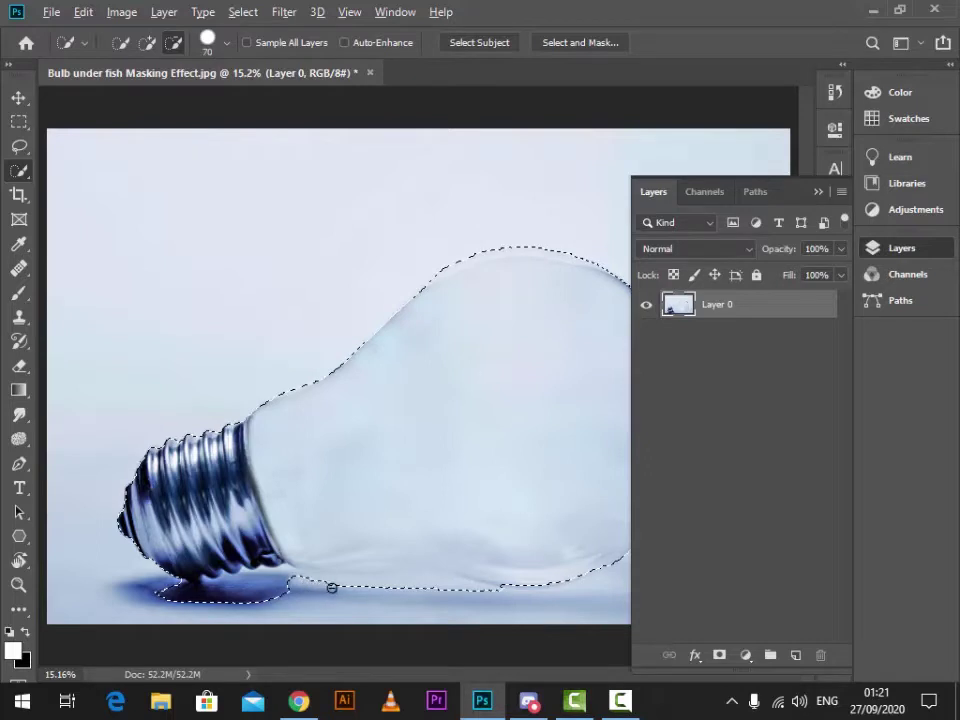
pyautogui.moveTo(331, 588); pyautogui.dragTo(407, 596)
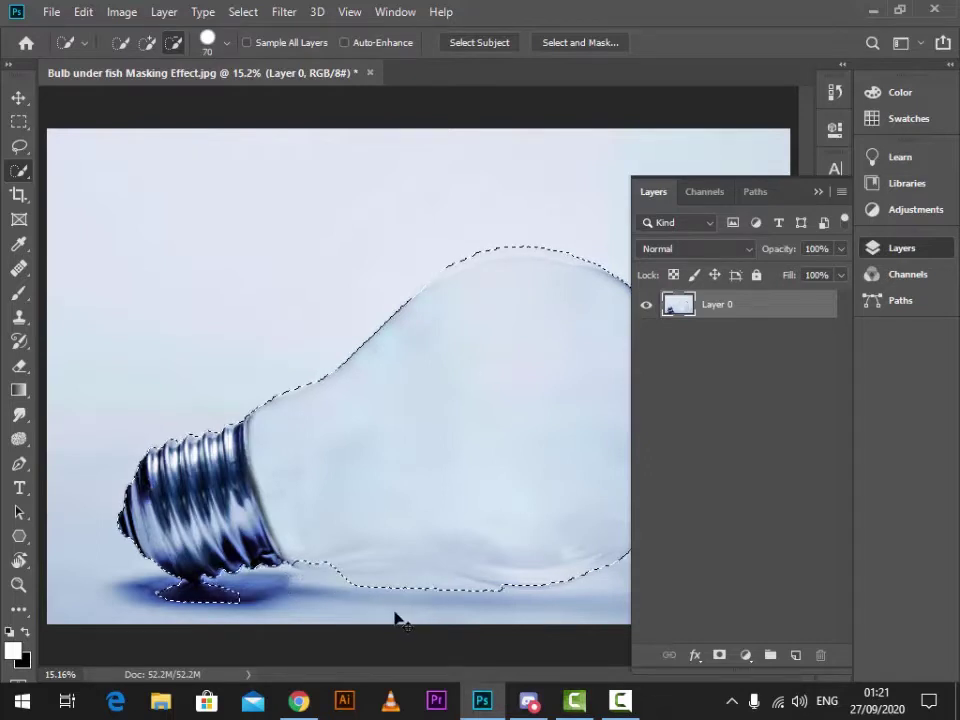
pyautogui.moveTo(326, 591); pyautogui.dragTo(265, 592)
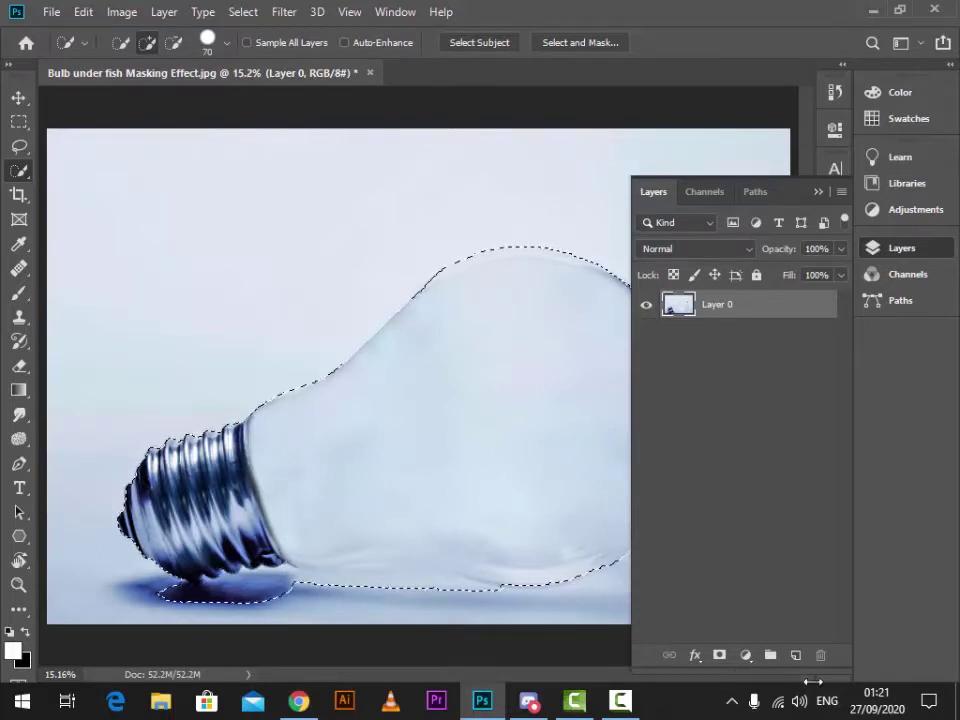
# Step: Copy the selected bulb onto a new layer with Layer Via Copy
pyautogui.rightClick(778, 316)
pyautogui.rightClick(381, 377)
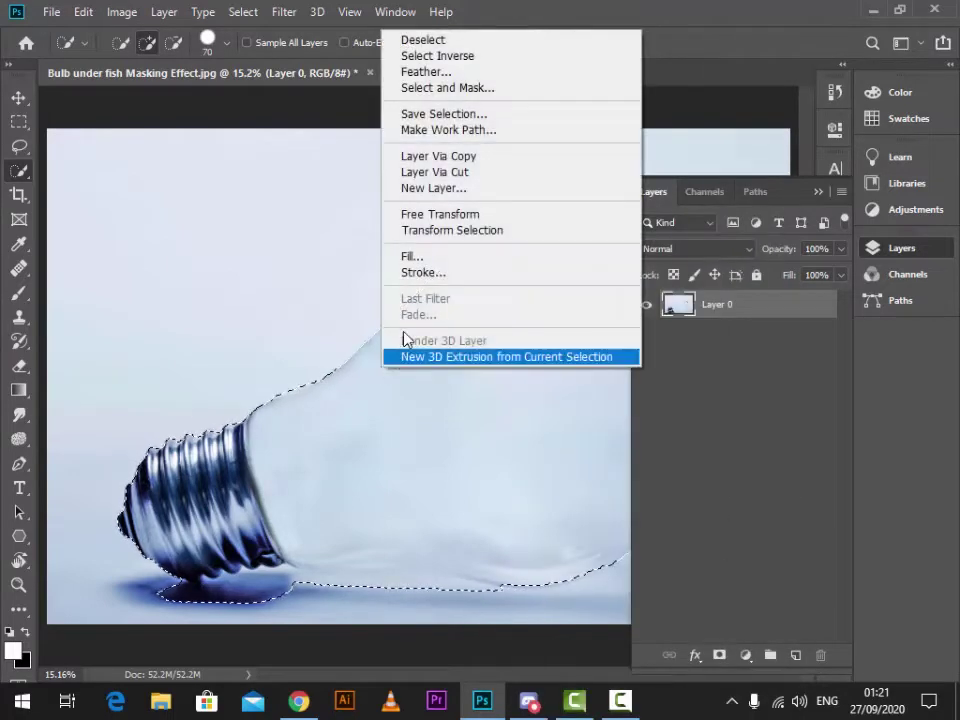
pyautogui.click(438, 158)
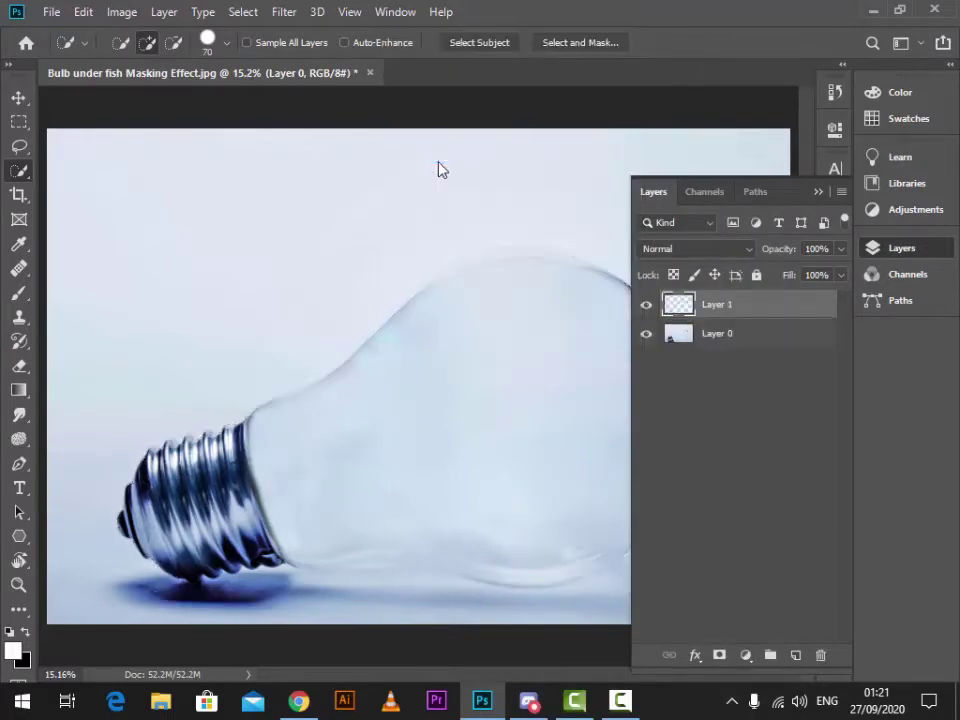
# Step: Place the Water image from the Desktop as an embedded object in the document
pyautogui.click(51, 12)
pyautogui.click(100, 368)
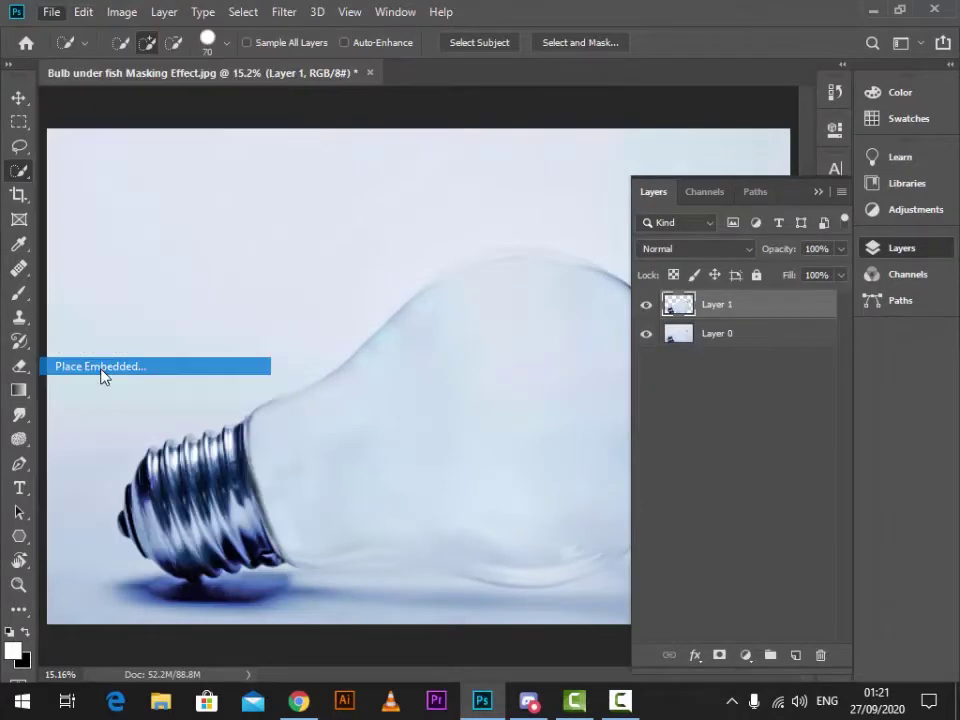
pyautogui.scroll(-4, 264, 222)
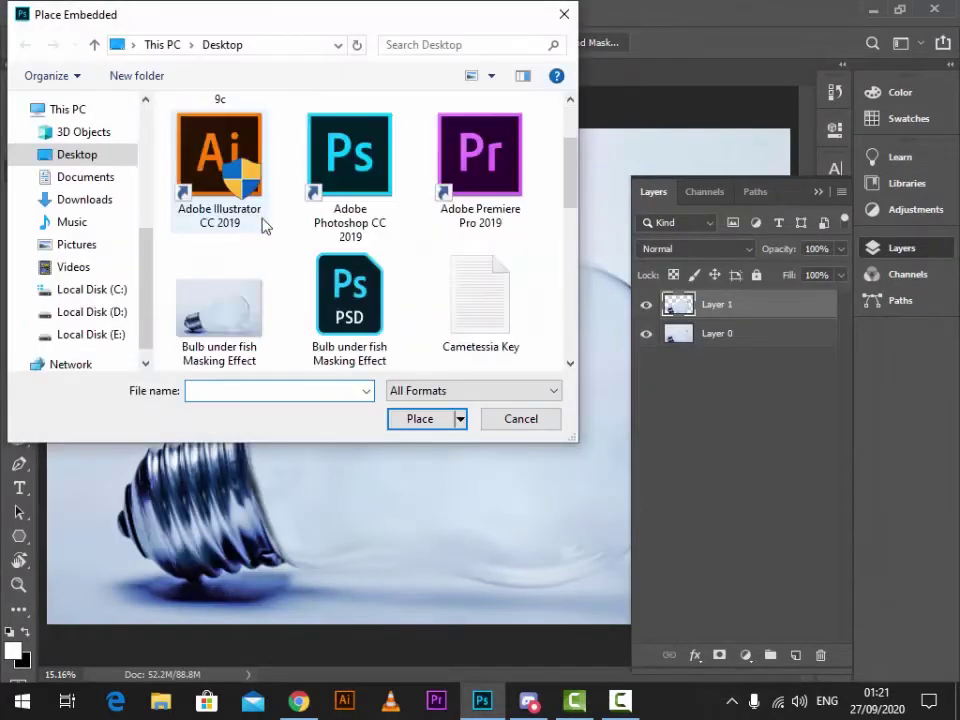
pyautogui.scroll(-2, 265, 222)
pyautogui.scroll(2, 265, 222)
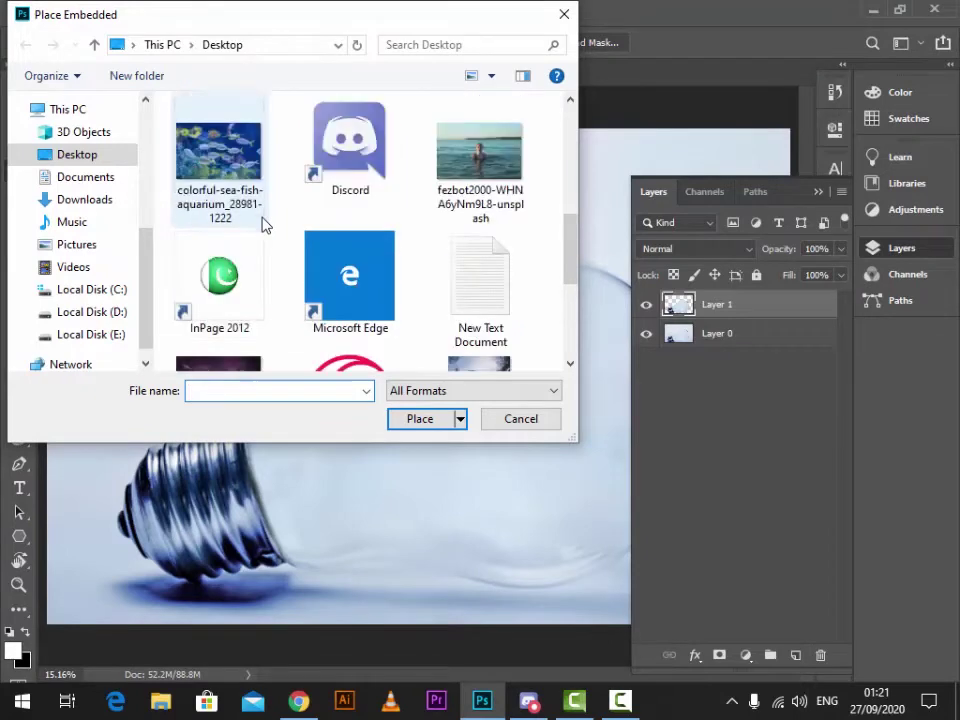
pyautogui.scroll(-4, 265, 222)
pyautogui.click(370, 348)
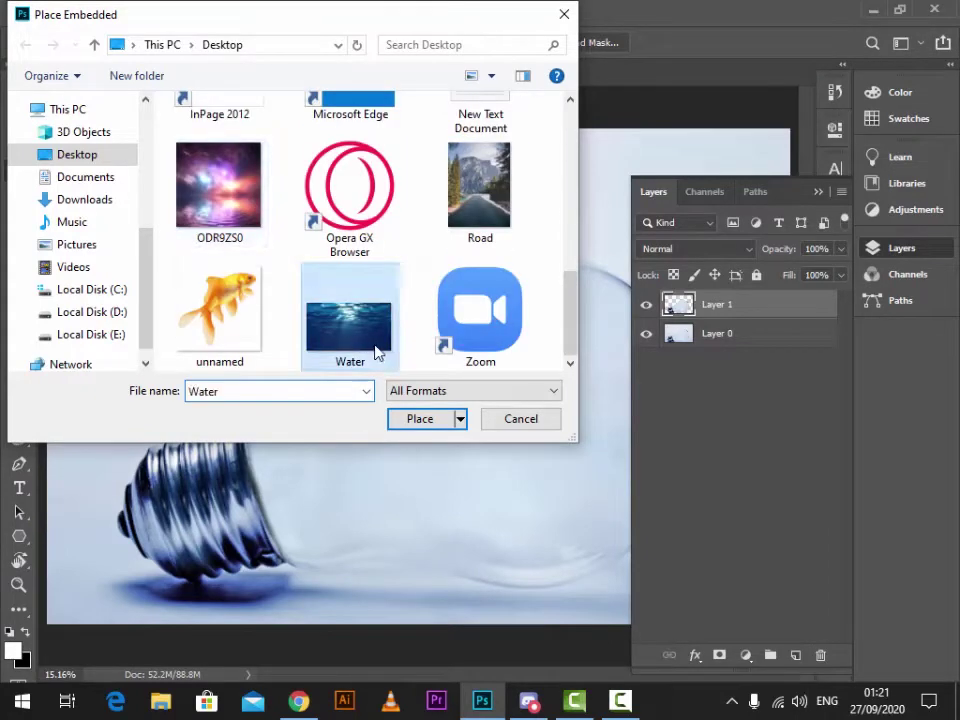
pyautogui.click(419, 419)
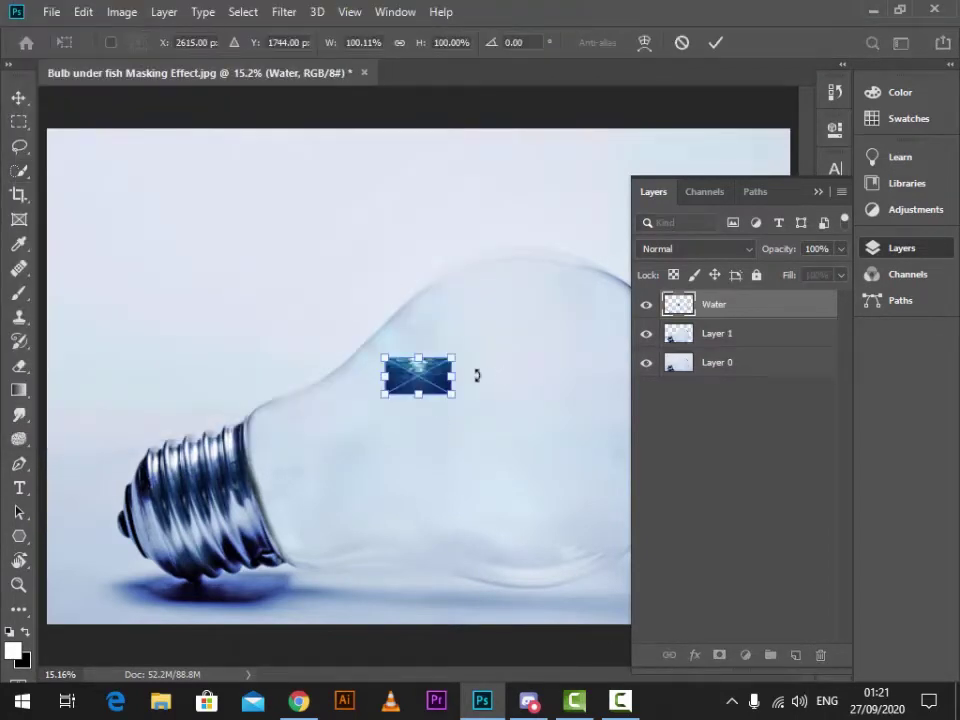
# Step: Enlarge the placed water image so it covers most of the bulb, and commit the placement
pyautogui.moveTo(450, 377); pyautogui.dragTo(707, 360)
pyautogui.click(717, 47)
pyautogui.press('w')
pyautogui.click(818, 191)
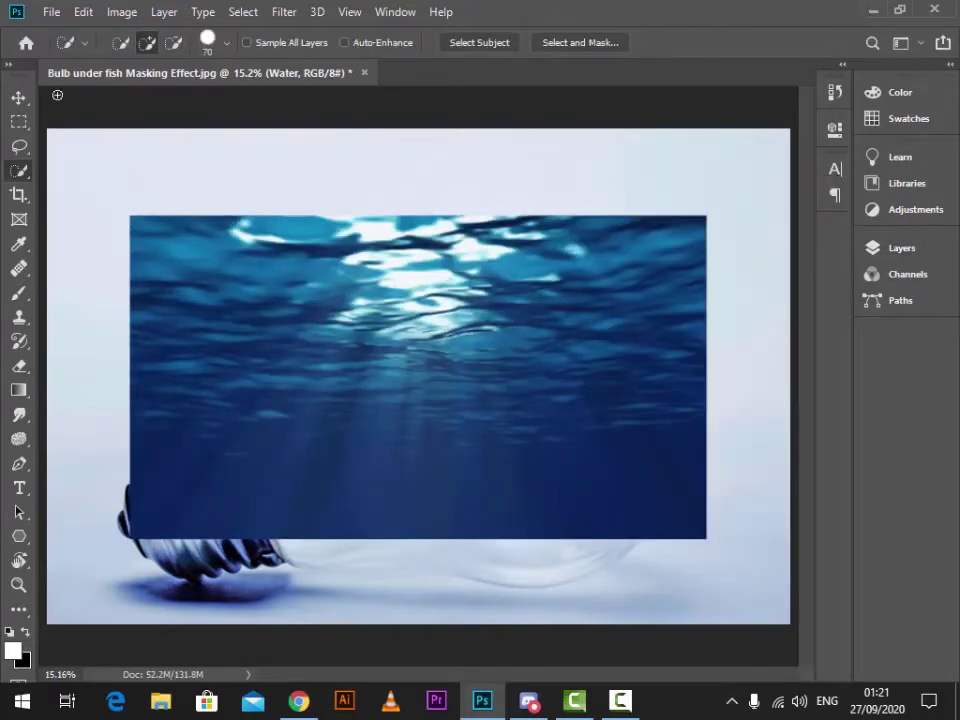
# Step: Reposition the water image over the bulb's glass and scale it to about 914%
pyautogui.click(18, 97)
pyautogui.moveTo(394, 329); pyautogui.dragTo(418, 383)
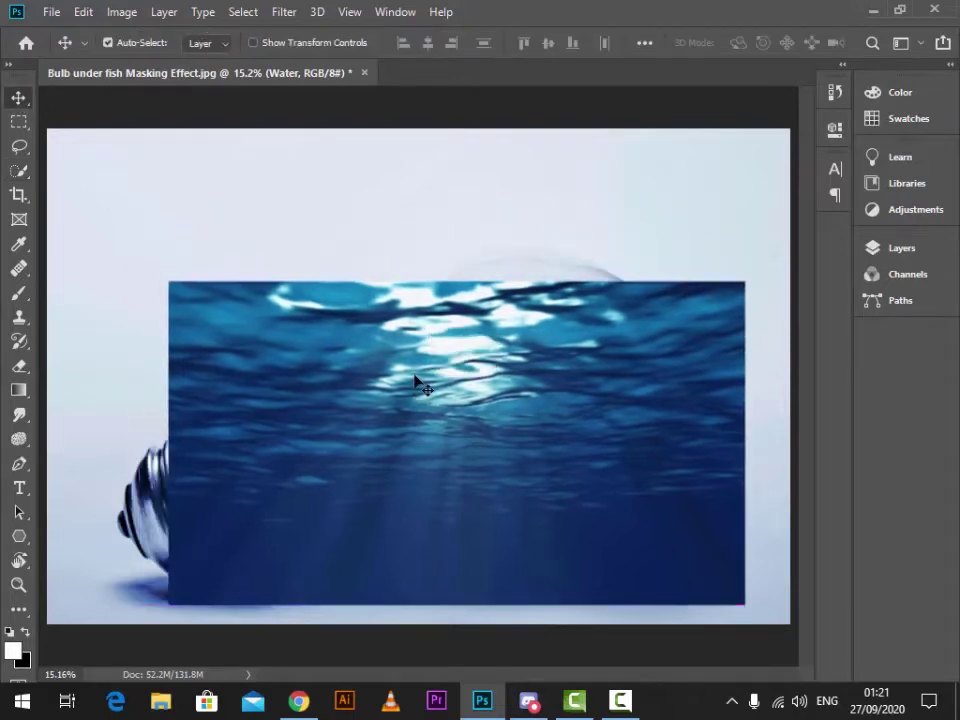
pyautogui.hotkey('ctrl', 't')
pyautogui.moveTo(751, 444); pyautogui.dragTo(707, 444)
pyautogui.moveTo(626, 454); pyautogui.dragTo(627, 425)
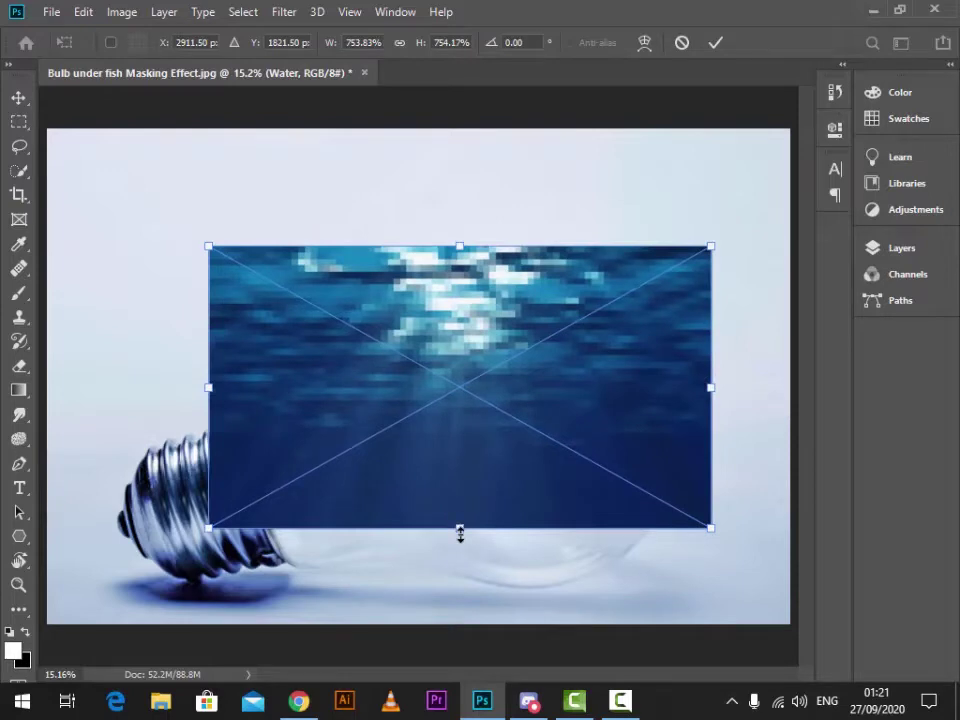
pyautogui.moveTo(460, 535); pyautogui.dragTo(481, 591)
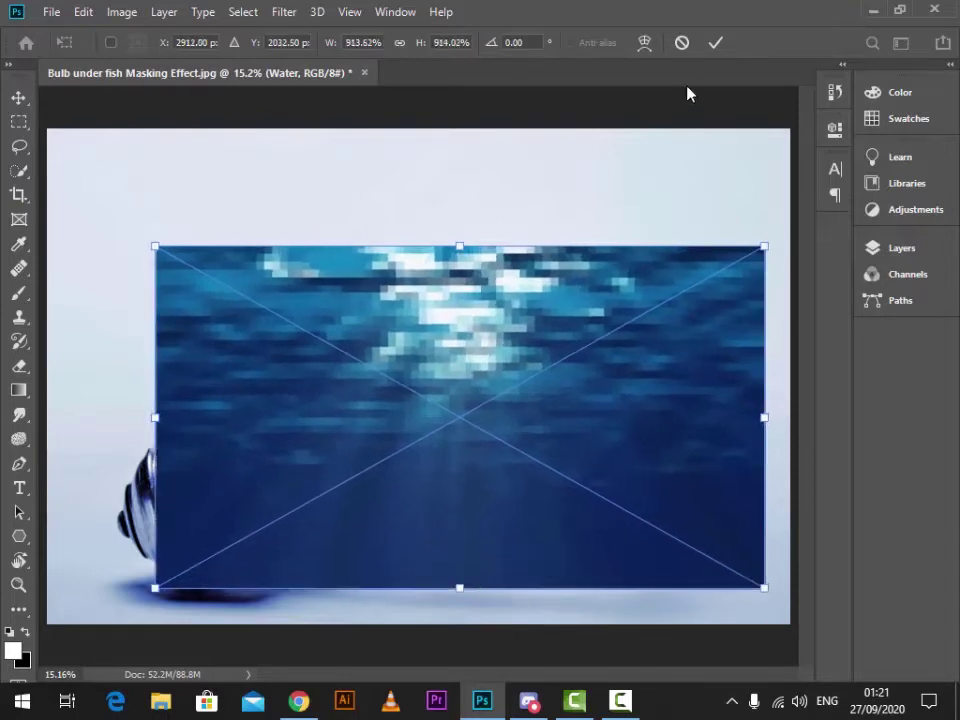
pyautogui.click(714, 44)
# Step: Clip the Water layer to the bulb copy on Layer 1 with a clipping mask
pyautogui.click(902, 248)
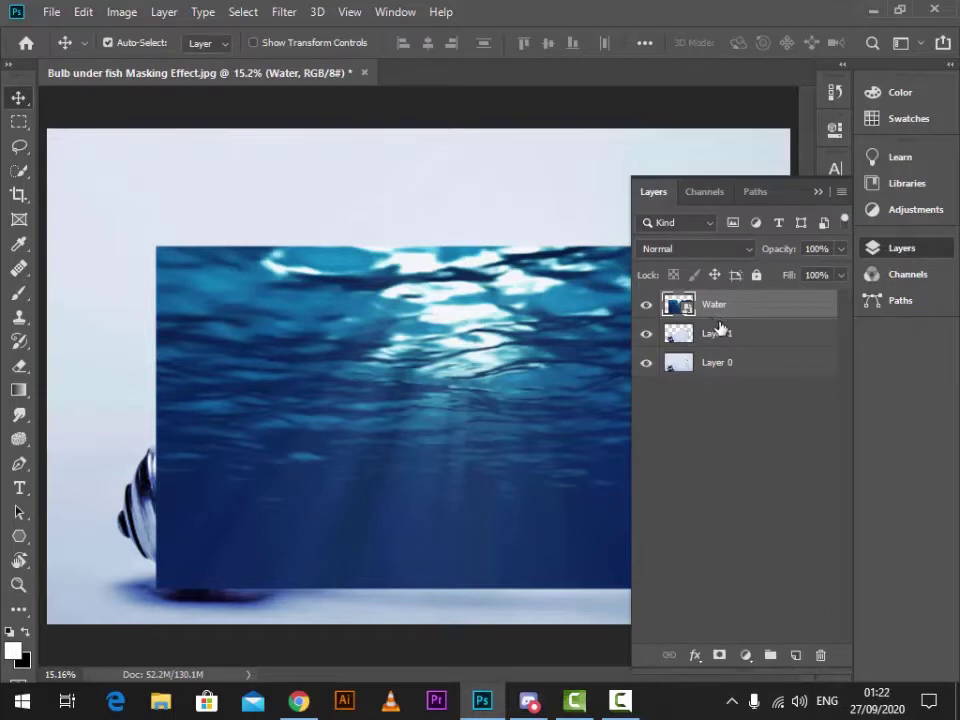
pyautogui.rightClick(766, 311)
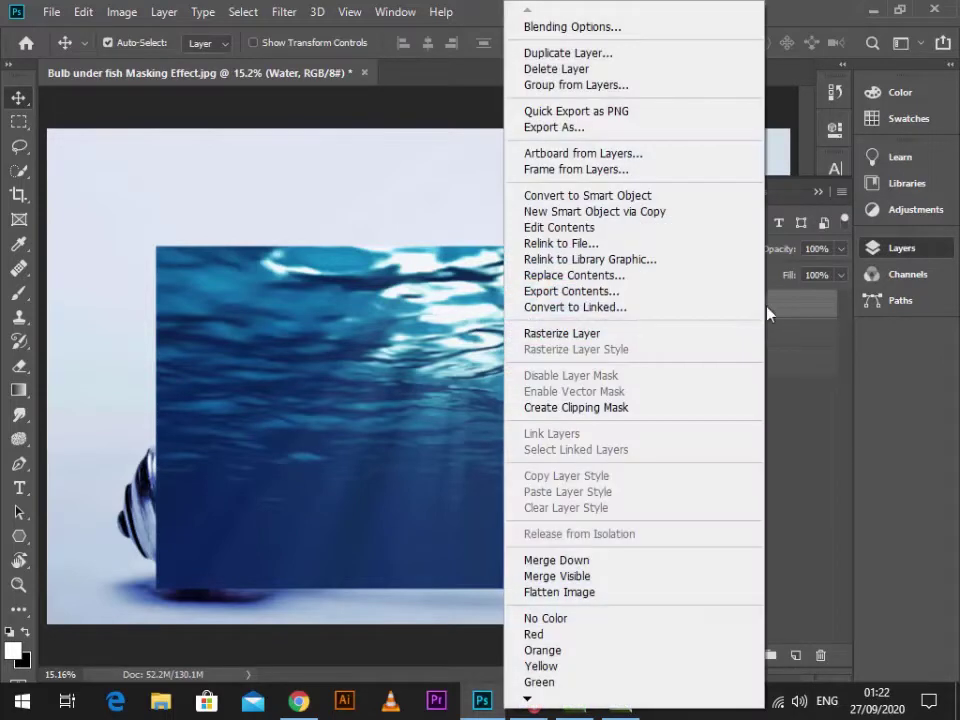
pyautogui.click(650, 408)
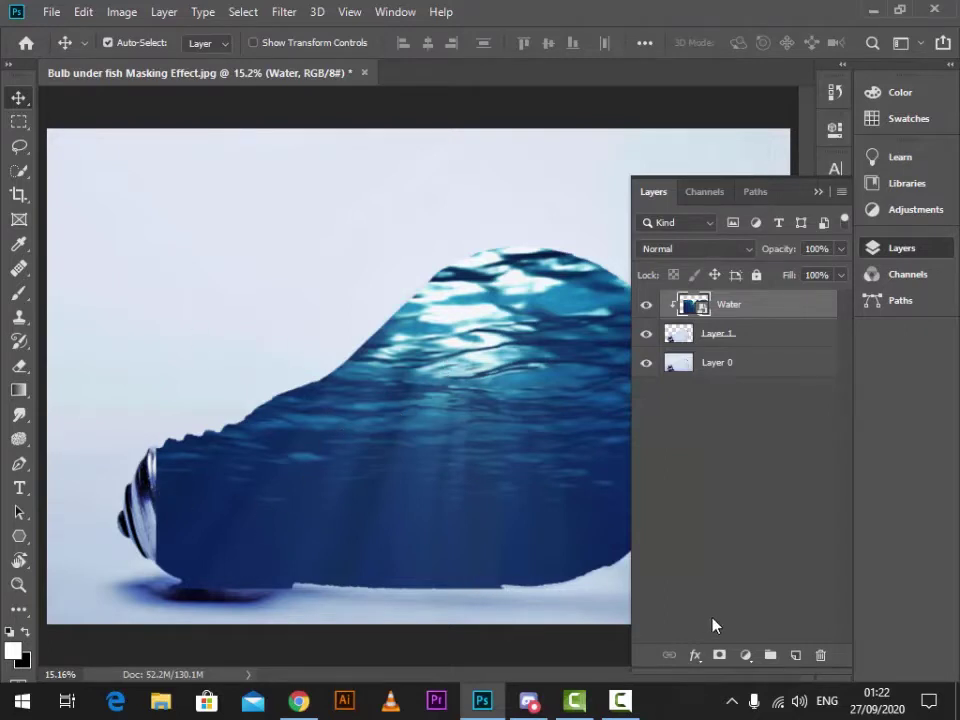
# Step: Add a layer mask to the Water layer and lower the layer's opacity to 75%
pyautogui.click(718, 656)
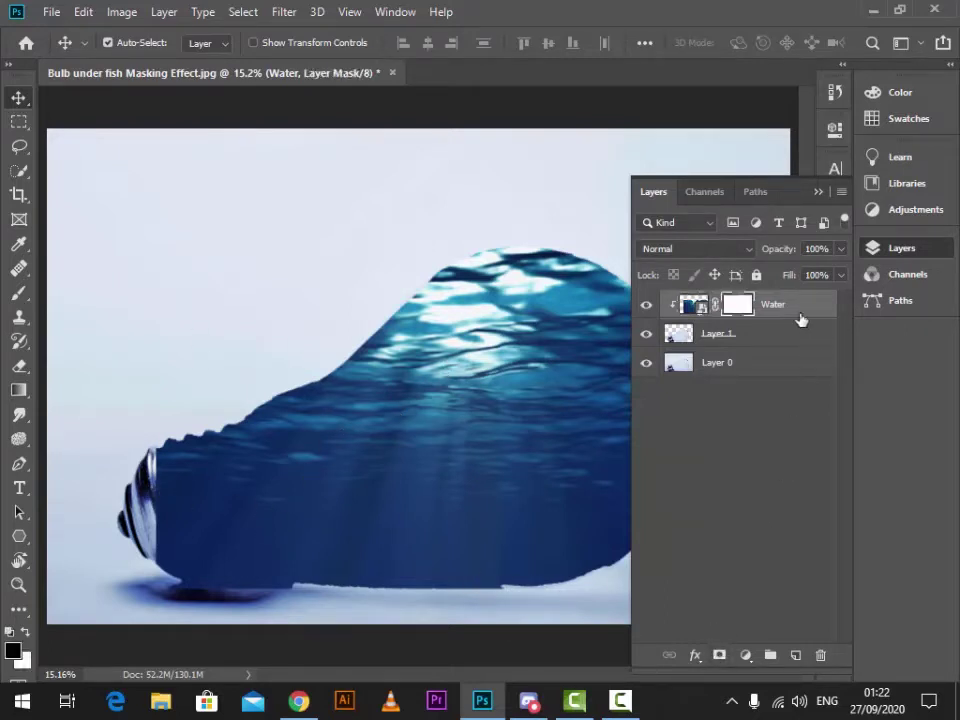
pyautogui.moveTo(753, 254); pyautogui.dragTo(762, 257)
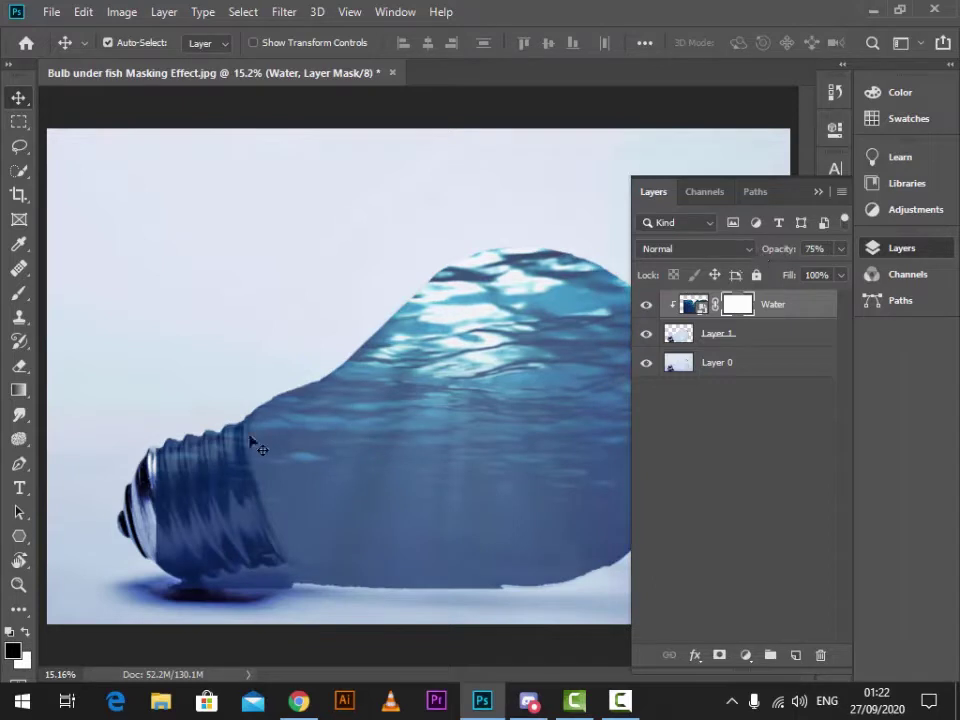
# Step: Choose the Soft Round brush at 400 px and paint a trial black stroke on the Water mask over the metal base
pyautogui.click(20, 293)
pyautogui.rightClick(160, 380)
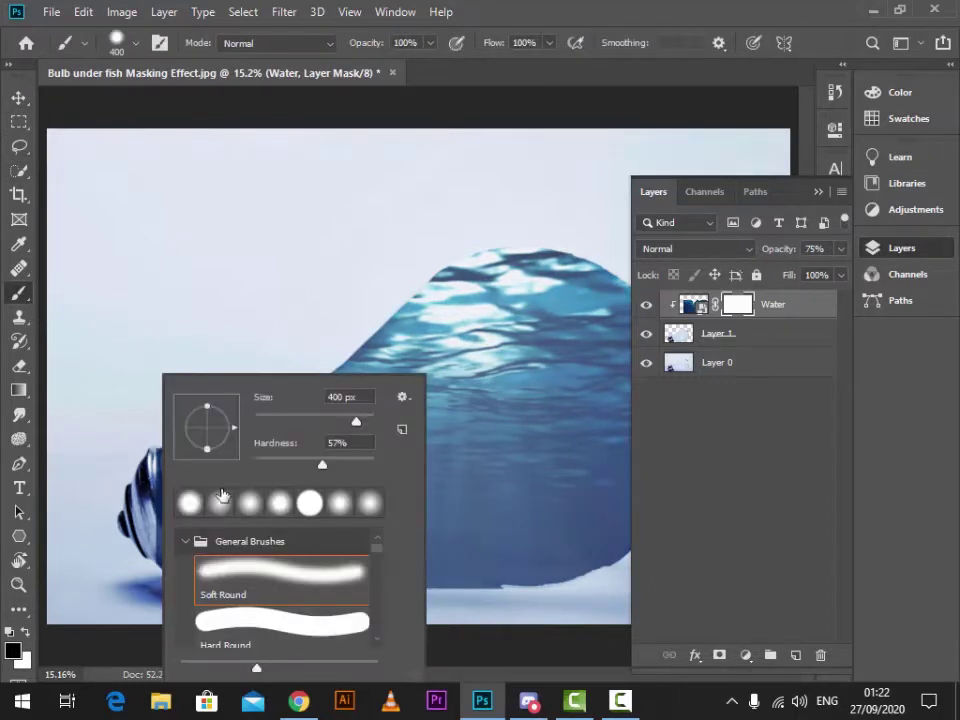
pyautogui.click(246, 591)
pyautogui.doubleClick(273, 583)
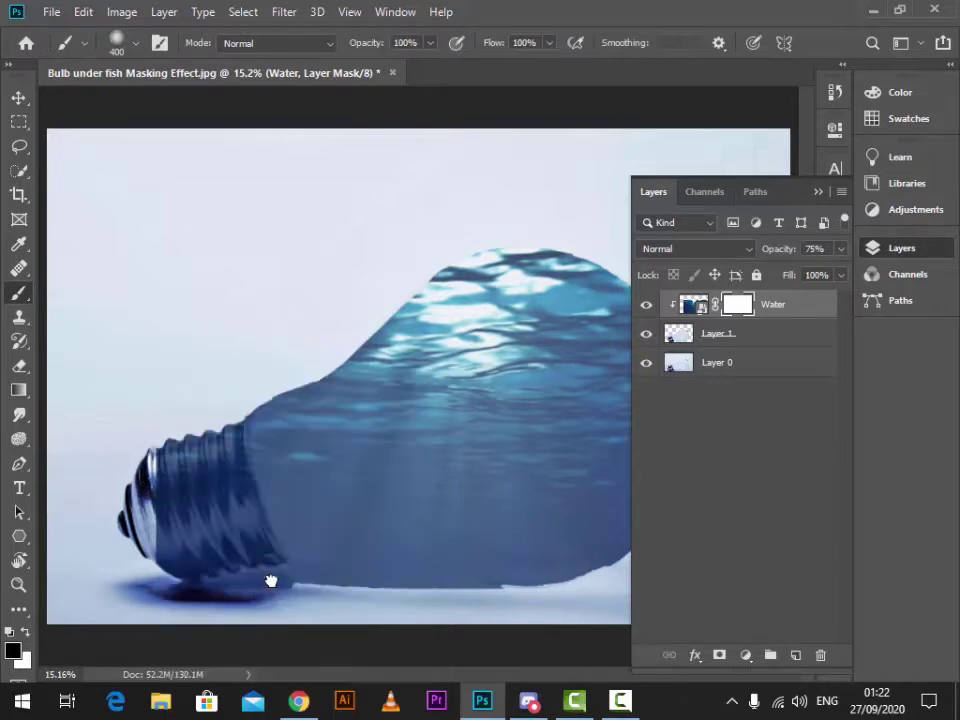
pyautogui.moveTo(225, 402); pyautogui.dragTo(215, 449)
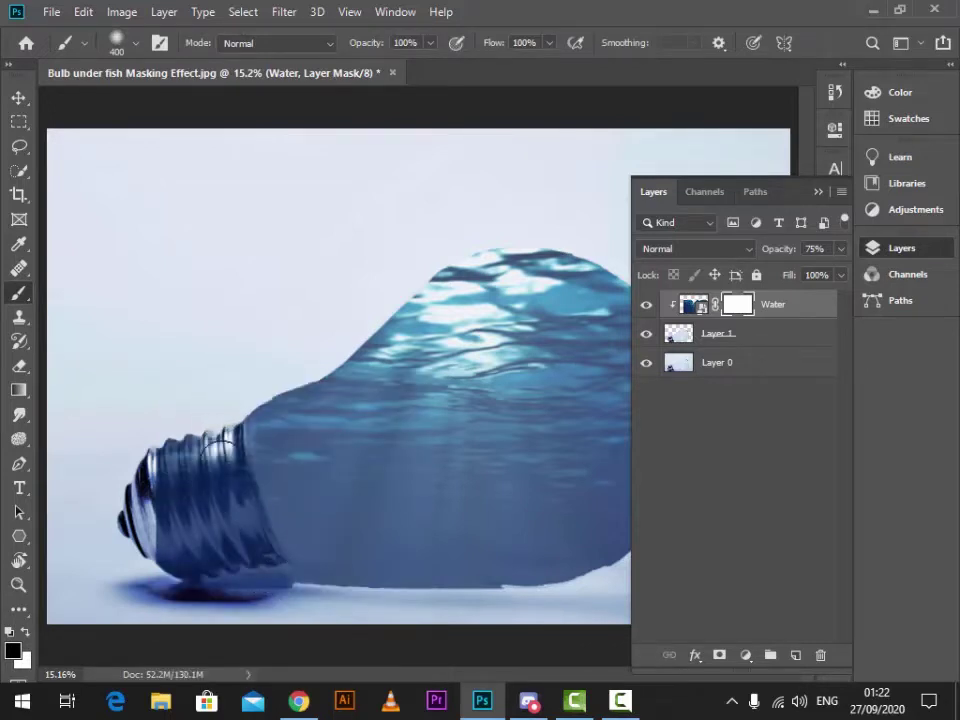
# Step: Raise the brush hardness and paint black on the Water mask to remove the water from the bulb's metal base
pyautogui.rightClick(163, 322)
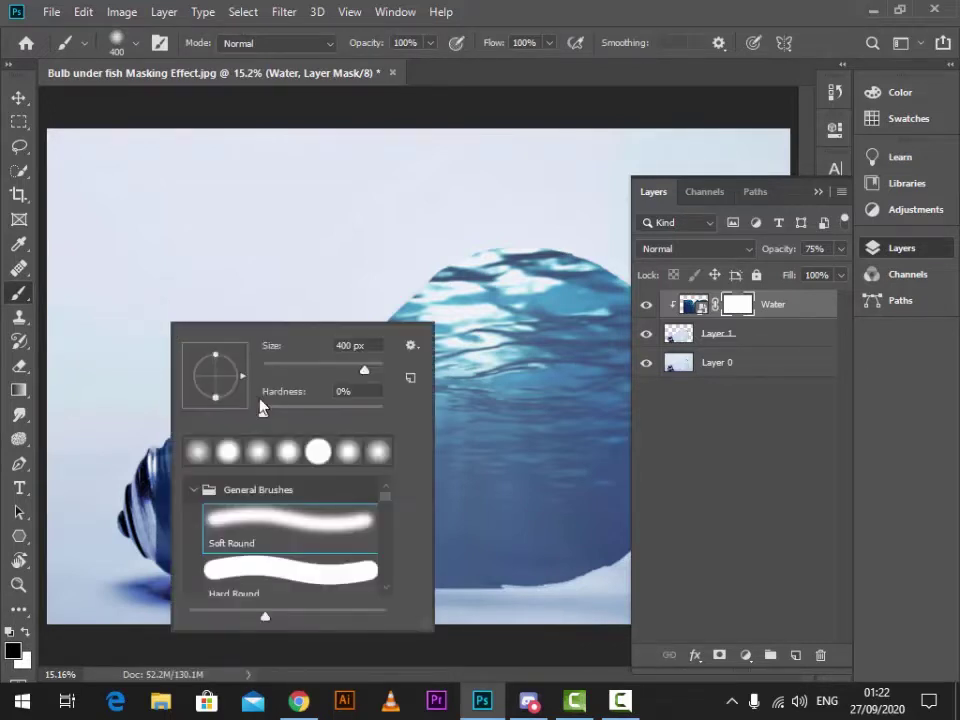
pyautogui.moveTo(306, 419); pyautogui.dragTo(313, 419)
pyautogui.press('Return')
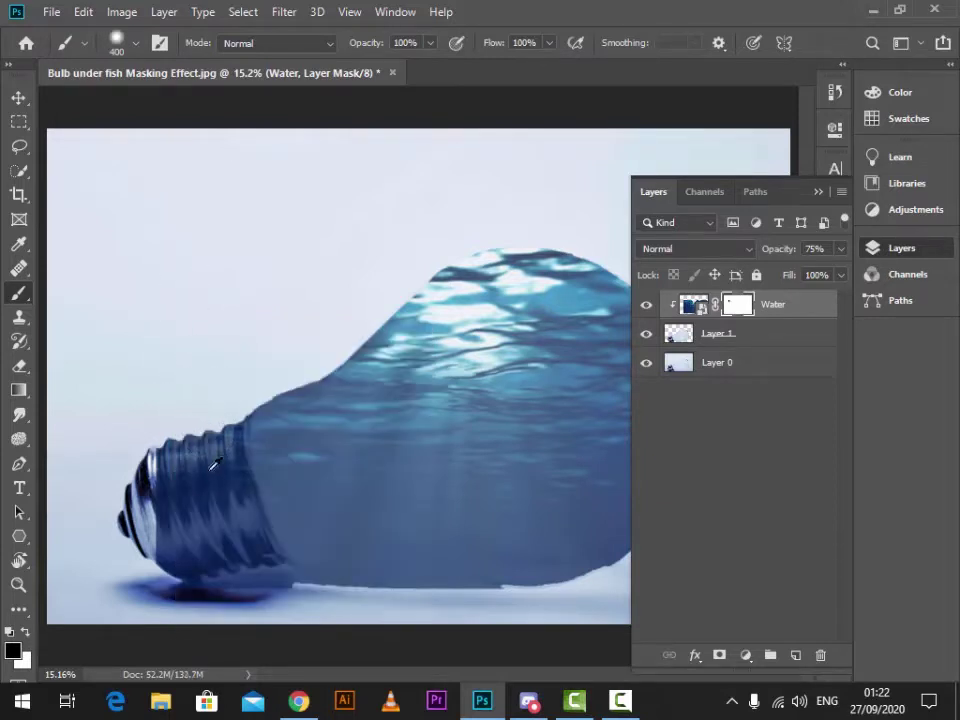
pyautogui.scroll(1, 213, 463)
pyautogui.scroll(-1, 231, 497)
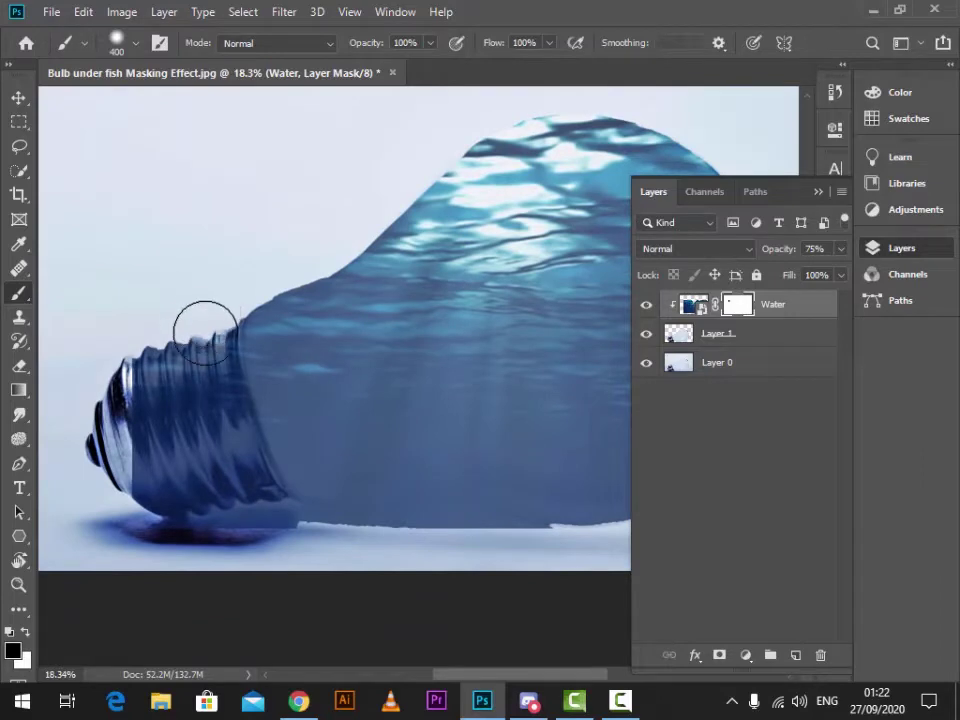
pyautogui.moveTo(206, 330)
pyautogui.mouseDown()
pyautogui.moveTo(247, 511)
pyautogui.moveTo(283, 550)
pyautogui.moveTo(213, 518)
pyautogui.moveTo(175, 415)
pyautogui.moveTo(168, 330)
pyautogui.moveTo(145, 455)
pyautogui.moveTo(193, 550)
pyautogui.moveTo(148, 470)
pyautogui.moveTo(133, 362)
pyautogui.moveTo(186, 456)
pyautogui.mouseUp()
# Step: Try to mask out the excess water along the bulb's lower edge, then undo the strokes
pyautogui.moveTo(307, 446); pyautogui.dragTo(158, 352)
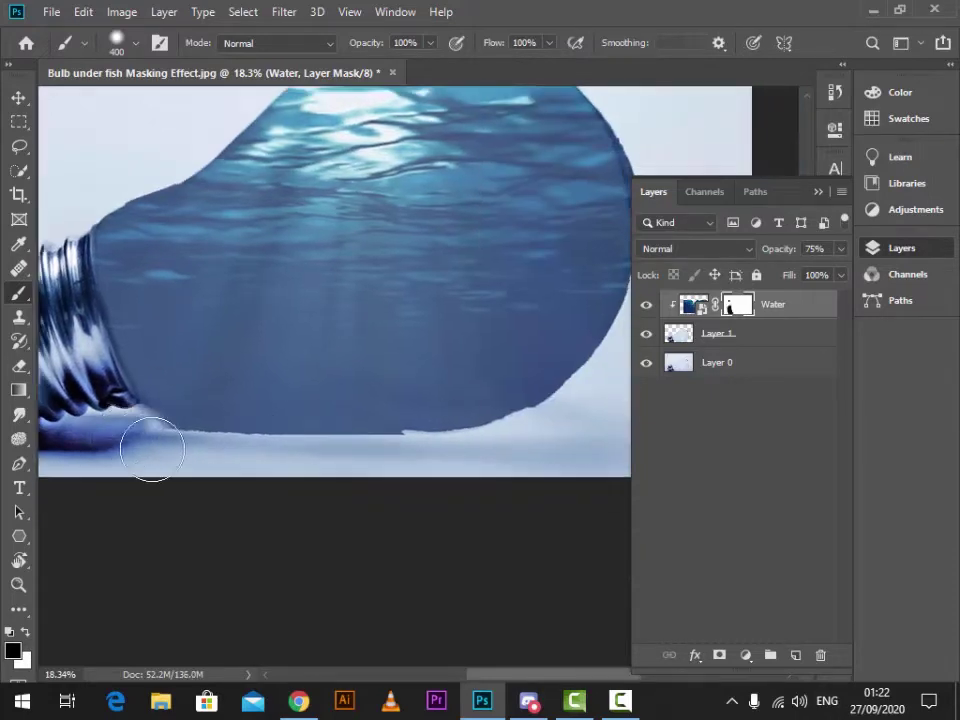
pyautogui.moveTo(152, 450)
pyautogui.mouseDown()
pyautogui.moveTo(238, 469)
pyautogui.moveTo(399, 465)
pyautogui.moveTo(176, 456)
pyautogui.moveTo(140, 441)
pyautogui.moveTo(291, 466)
pyautogui.mouseUp()
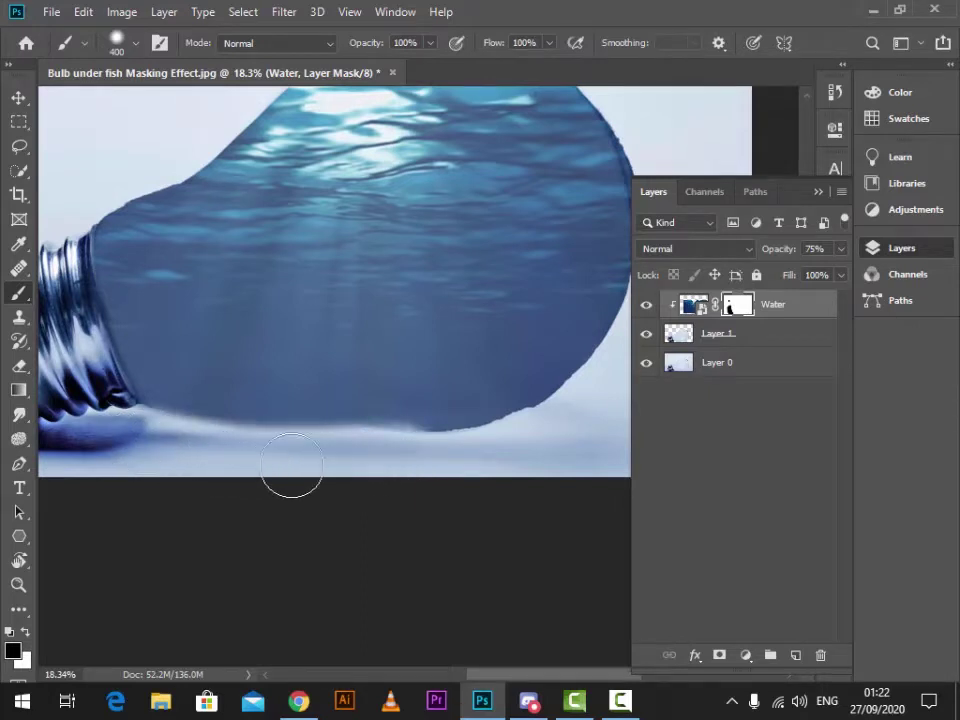
pyautogui.moveTo(375, 459)
pyautogui.mouseDown()
pyautogui.moveTo(441, 461)
pyautogui.moveTo(528, 438)
pyautogui.mouseUp()
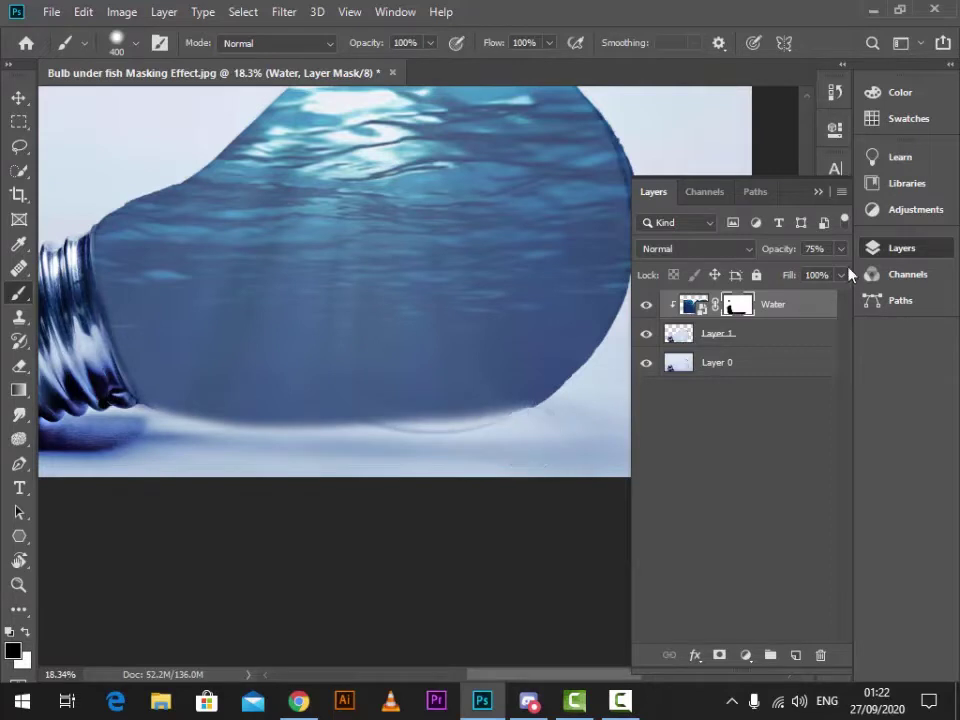
pyautogui.hotkey('ctrl', 'z')
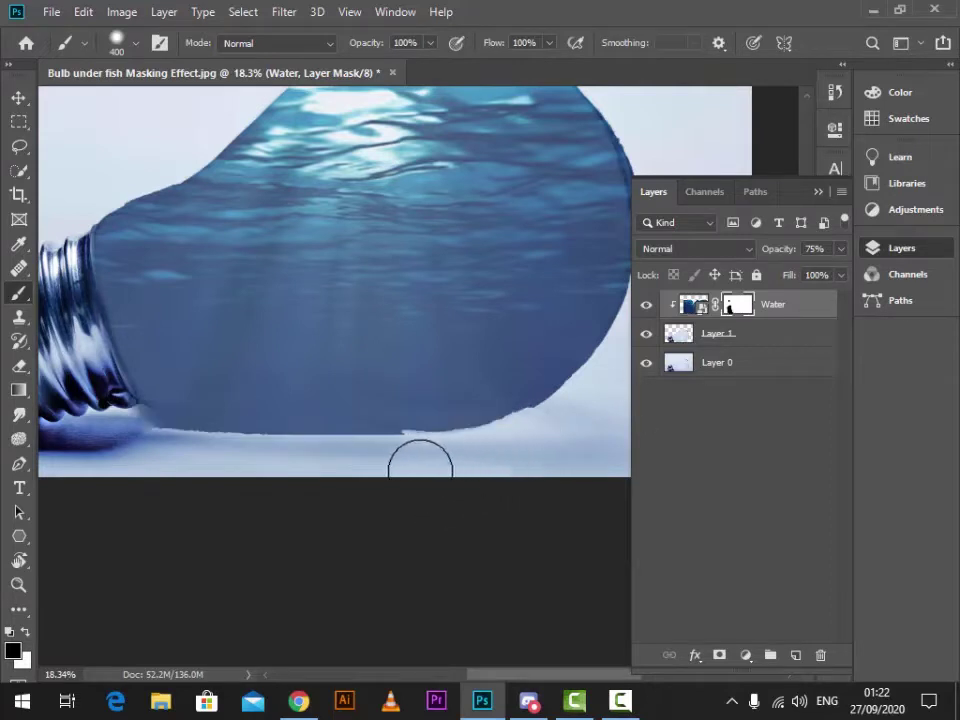
# Step: Mask out the excess water along the bulb's lower edge and set the Water layer's opacity to 100%
pyautogui.moveTo(374, 461); pyautogui.dragTo(120, 442)
pyautogui.press('Return')
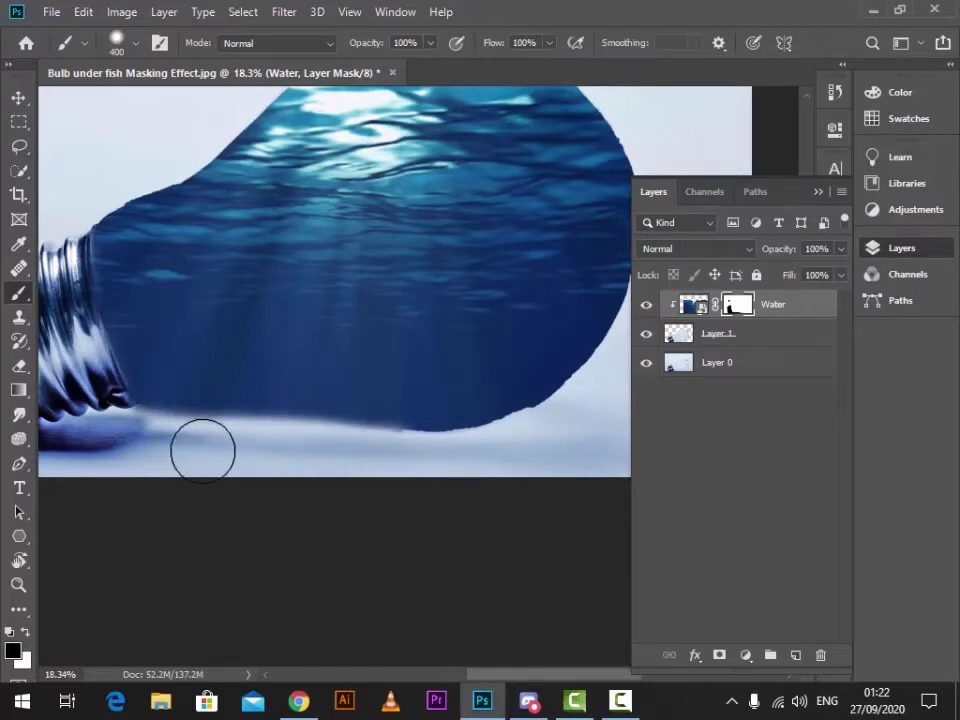
# Step: Set the mask brush's hardness to 80% at a size of 400 px
pyautogui.scroll(-1, 435, 433)
pyautogui.rightClick(386, 531)
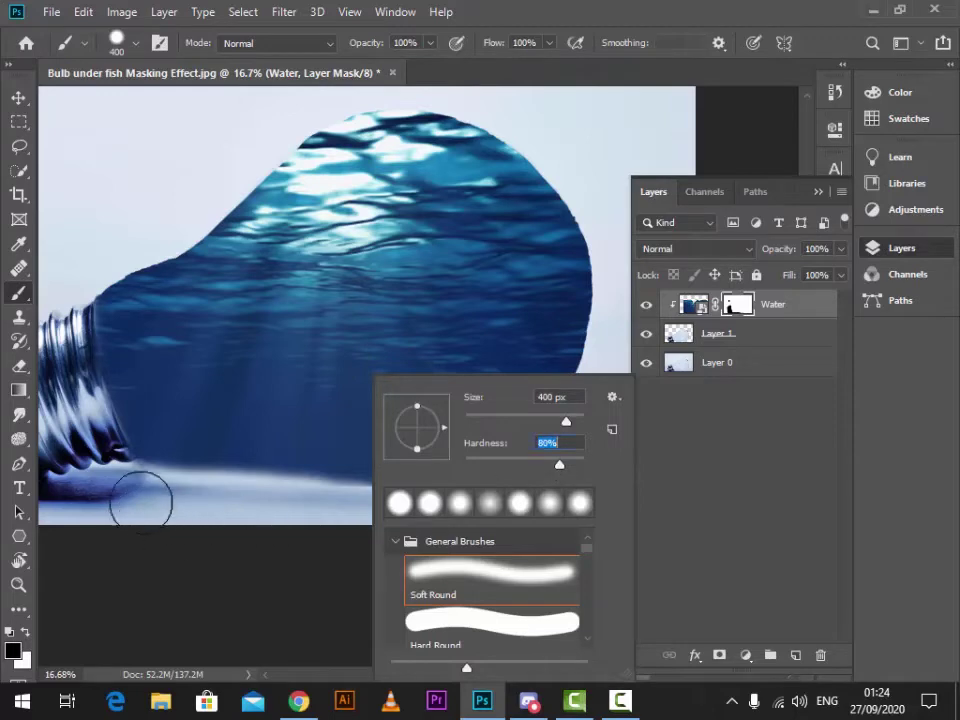
pyautogui.press('Return')
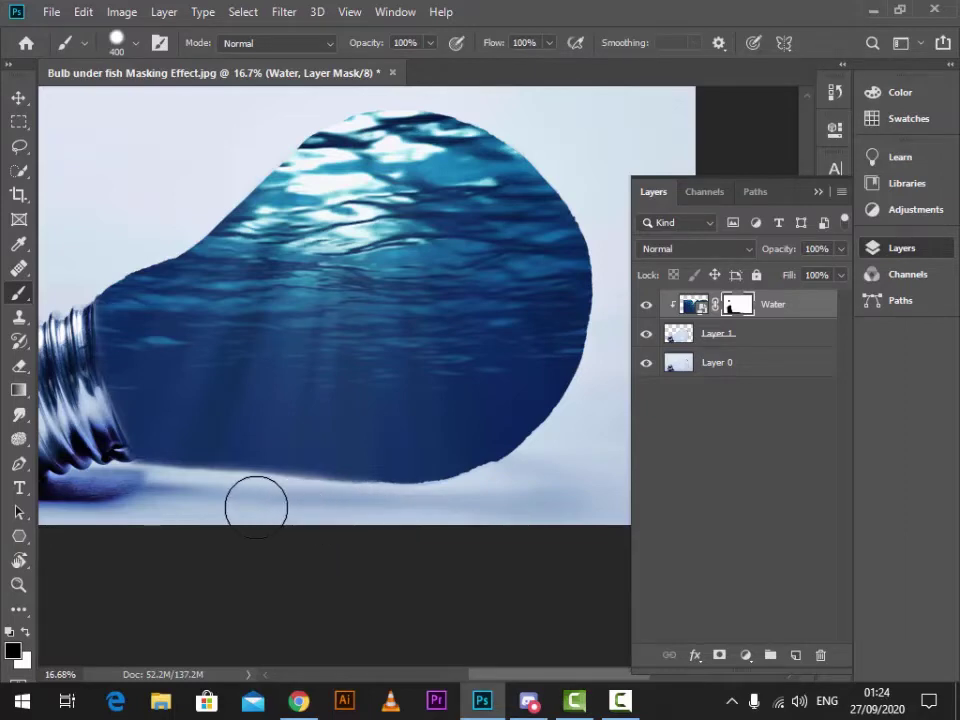
# Step: Lower the mask brush's hardness and paint black on the Water mask to clear the water from the bulb's upper part along a slanted surface
pyautogui.rightClick(314, 337)
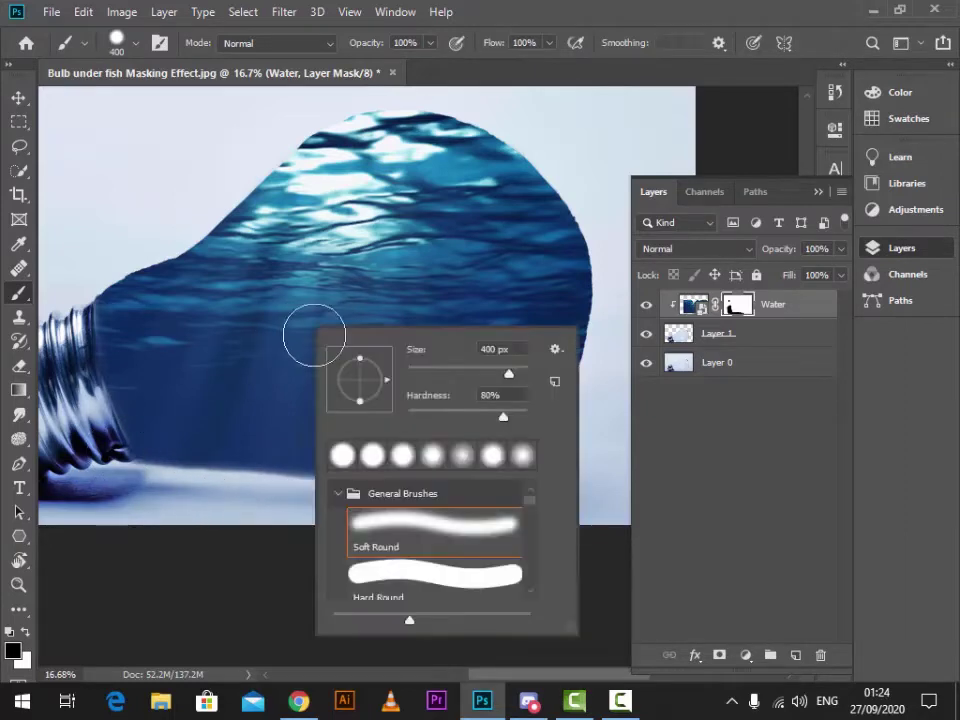
pyautogui.moveTo(504, 418); pyautogui.dragTo(426, 418)
pyautogui.click(151, 229)
pyautogui.moveTo(245, 200)
pyautogui.mouseDown()
pyautogui.moveTo(469, 129)
pyautogui.moveTo(272, 156)
pyautogui.moveTo(287, 137)
pyautogui.mouseUp()
pyautogui.moveTo(551, 127)
pyautogui.mouseDown()
pyautogui.moveTo(453, 173)
pyautogui.moveTo(261, 198)
pyautogui.moveTo(76, 270)
pyautogui.moveTo(190, 259)
pyautogui.moveTo(448, 207)
pyautogui.moveTo(587, 157)
pyautogui.moveTo(257, 241)
pyautogui.moveTo(338, 205)
pyautogui.moveTo(215, 260)
pyautogui.moveTo(82, 302)
pyautogui.moveTo(399, 234)
pyautogui.moveTo(531, 162)
pyautogui.moveTo(489, 204)
pyautogui.moveTo(449, 222)
pyautogui.moveTo(273, 271)
pyautogui.moveTo(107, 279)
pyautogui.mouseUp()
pyautogui.scroll(-3, 489, 163)
pyautogui.scroll(3, 508, 298)
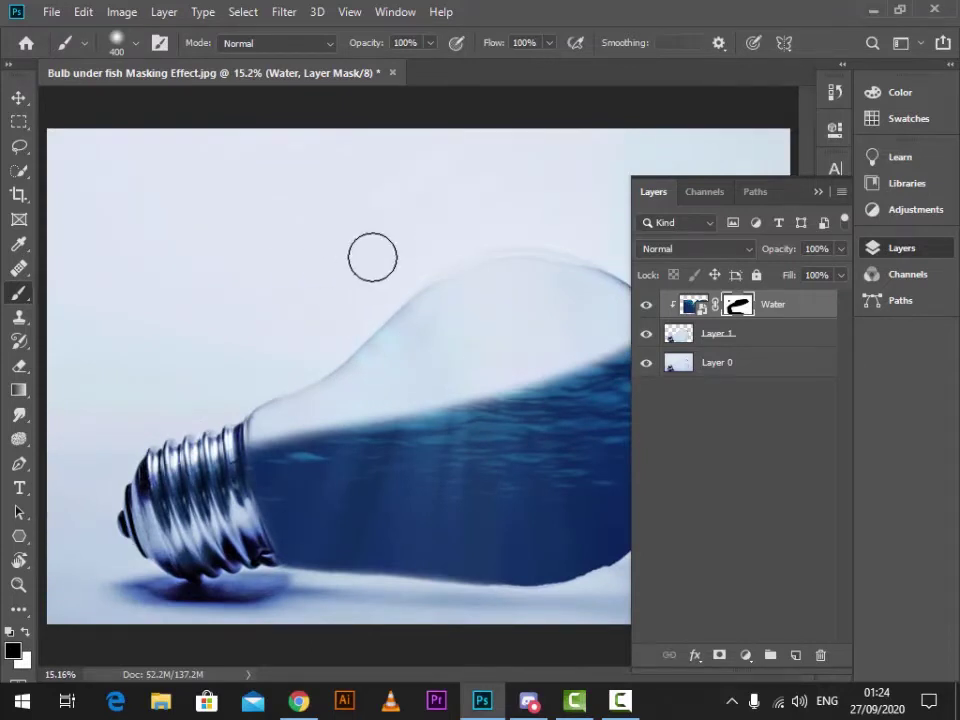
pyautogui.scroll(1, 486, 392)
pyautogui.moveTo(486, 392); pyautogui.dragTo(443, 334)
pyautogui.scroll(-2, 600, 560)
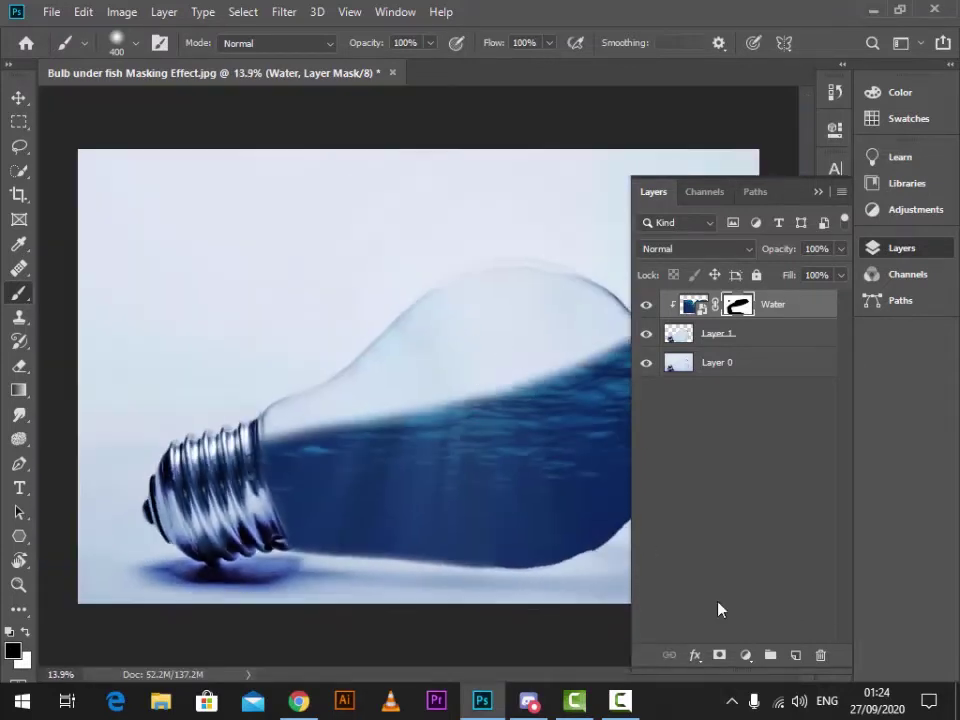
# Step: Add a clipped Hue/Saturation adjustment above the Water layer and set its hue to -14
pyautogui.click(745, 657)
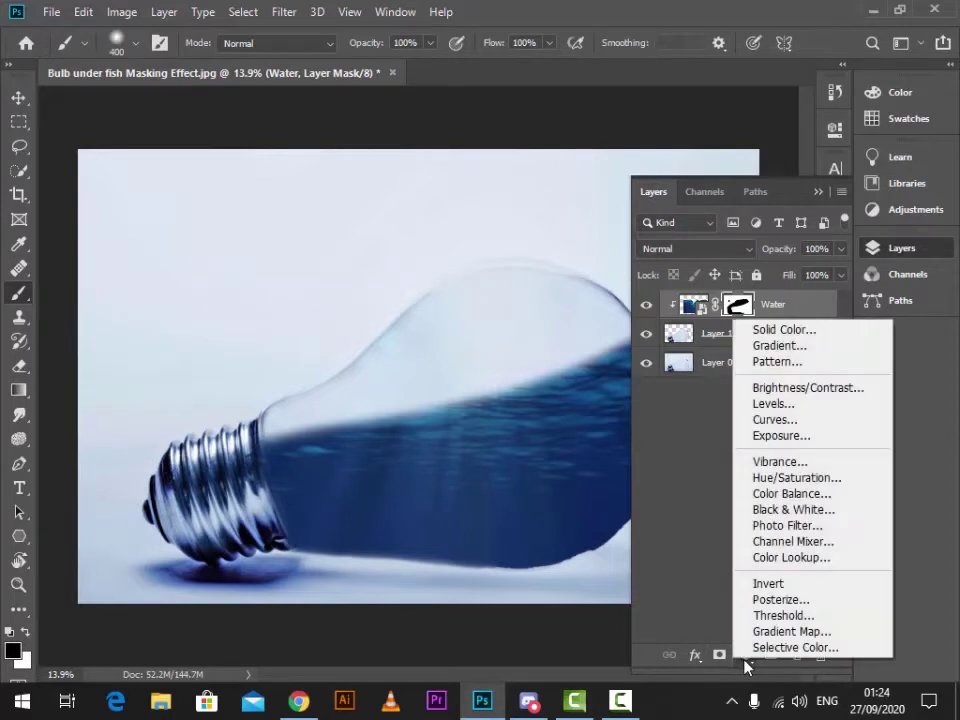
pyautogui.click(793, 479)
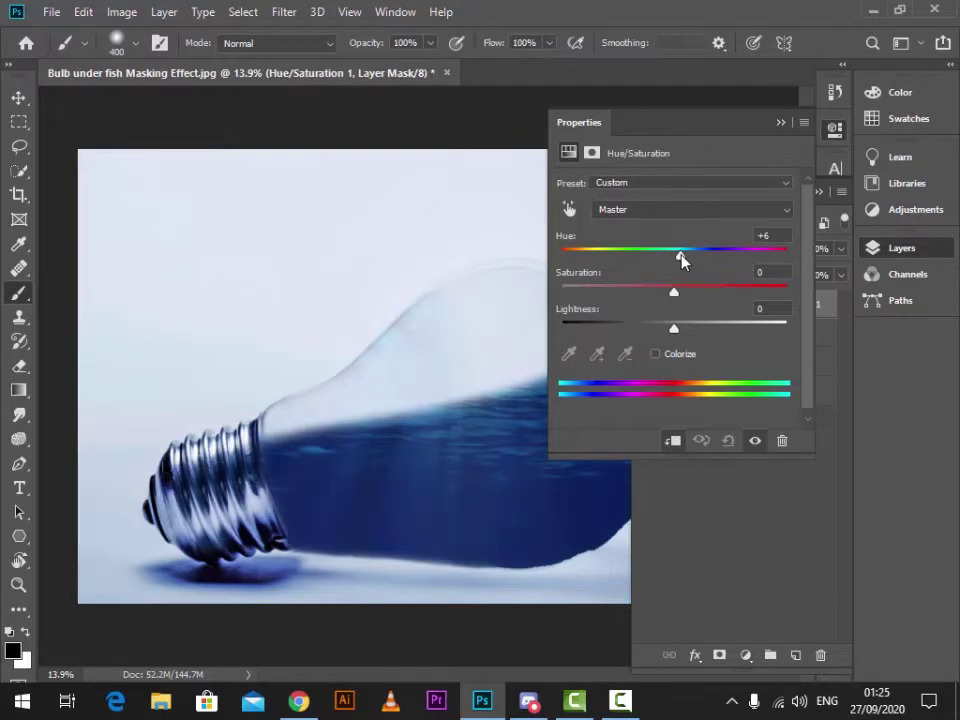
pyautogui.moveTo(680, 258); pyautogui.dragTo(653, 258)
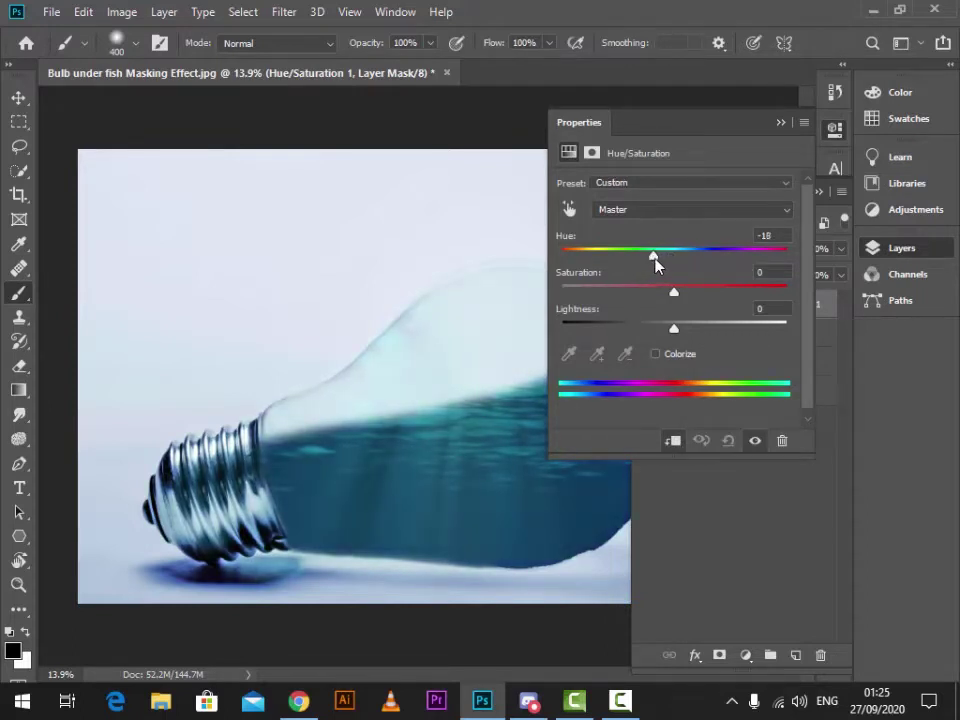
pyautogui.click(781, 124)
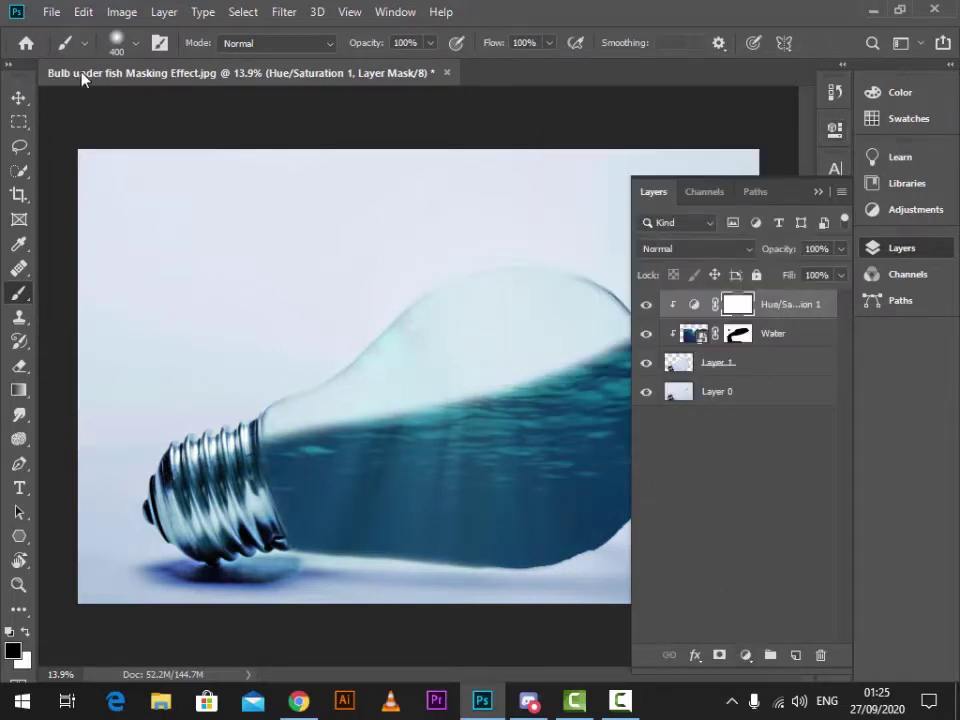
# Step: Place the colorful-sea-fish-aquarium_28981-1222 image from the Desktop as an embedded object in the document
pyautogui.click(50, 12)
pyautogui.click(127, 365)
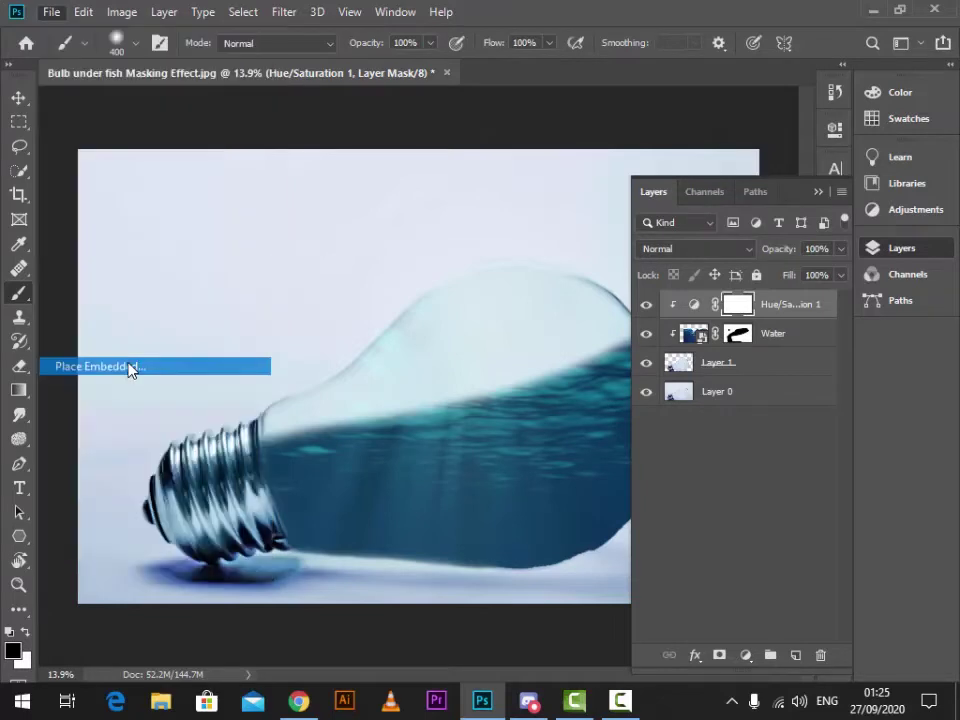
pyautogui.scroll(-5, 332, 291)
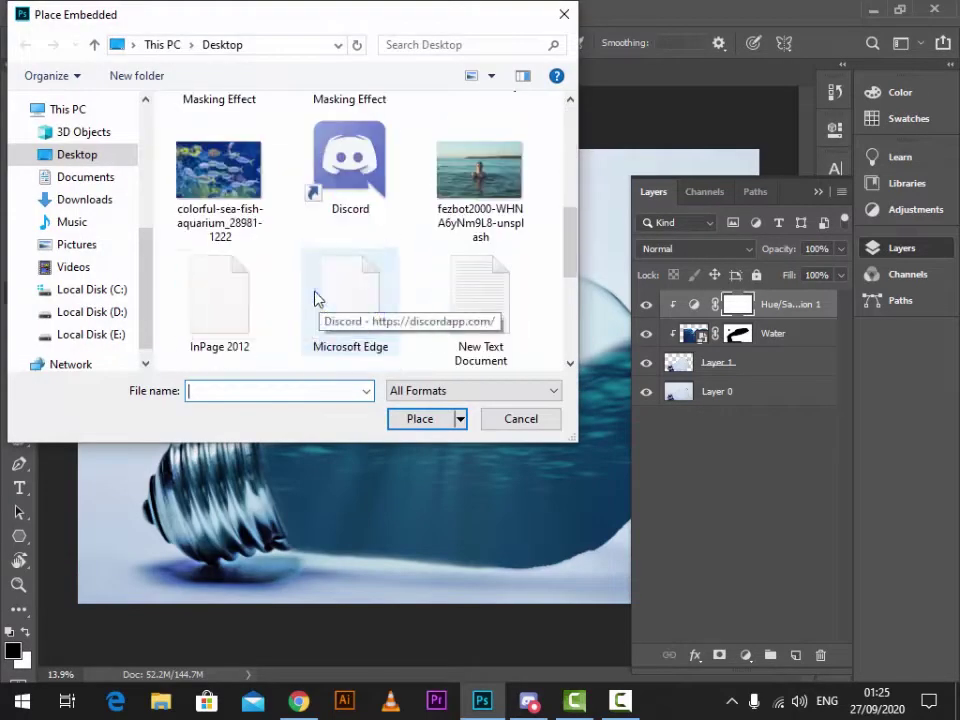
pyautogui.click(230, 195)
pyautogui.click(428, 420)
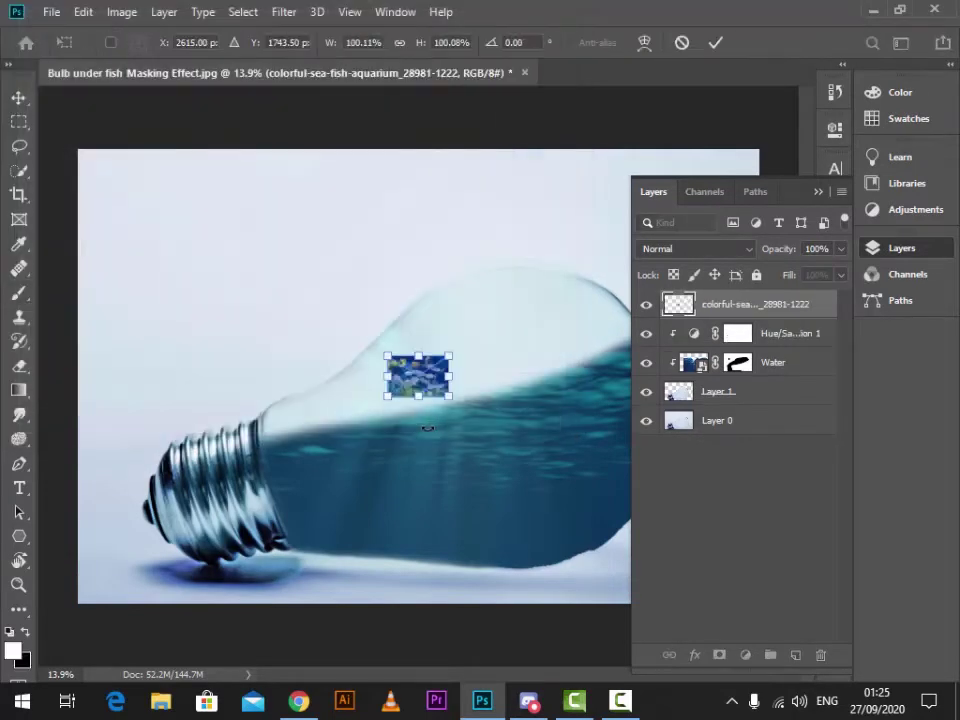
# Step: Enlarge the placed aquarium image to about 834% and position it over the bulb
pyautogui.moveTo(451, 374); pyautogui.dragTo(699, 377)
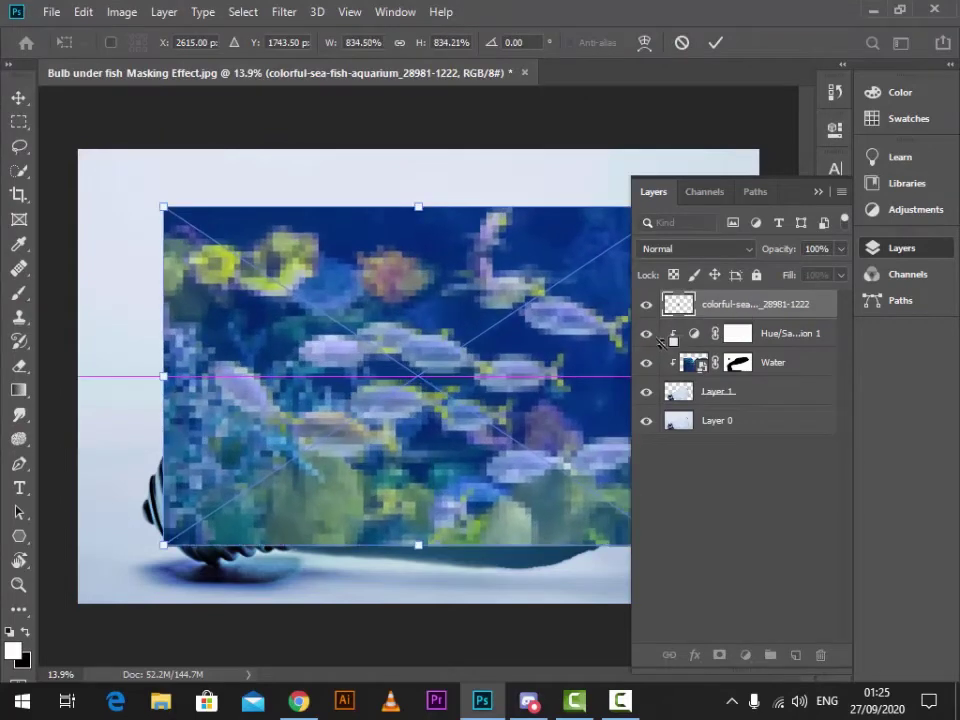
pyautogui.moveTo(533, 400); pyautogui.dragTo(543, 428)
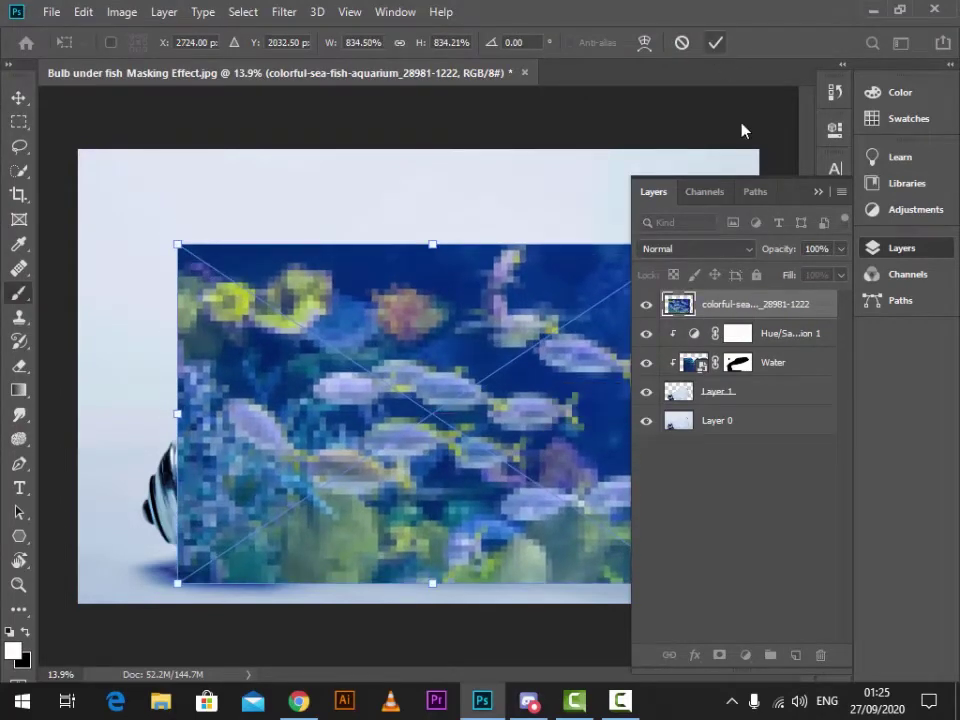
pyautogui.press('Return')
# Step: Clip the aquarium layer to the bulb layers below and set its blending mode to Dissolve
pyautogui.rightClick(790, 303)
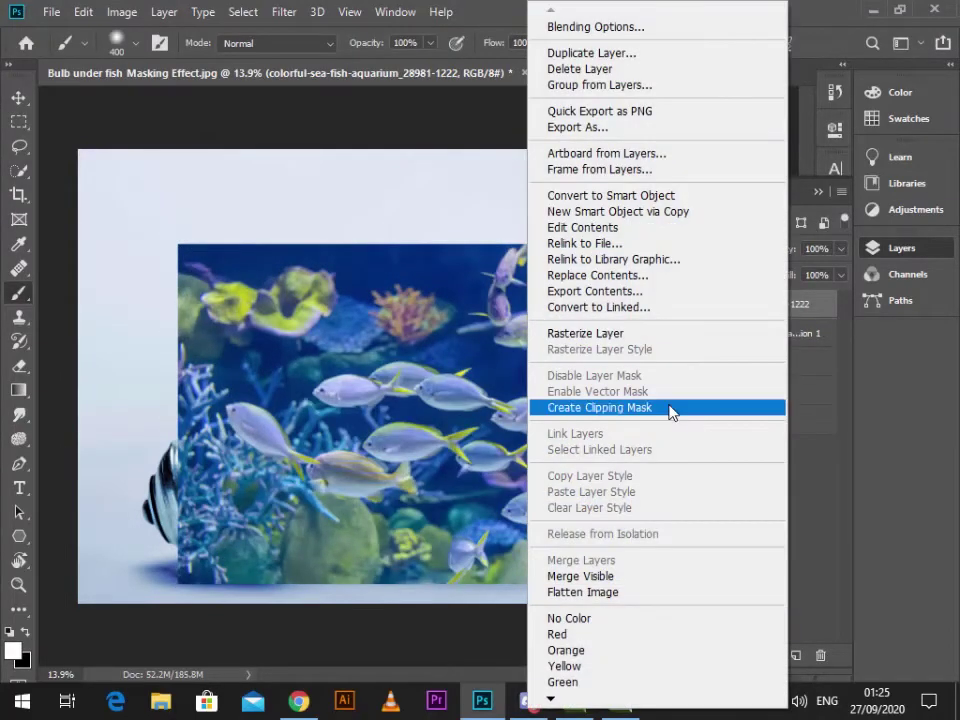
pyautogui.click(671, 409)
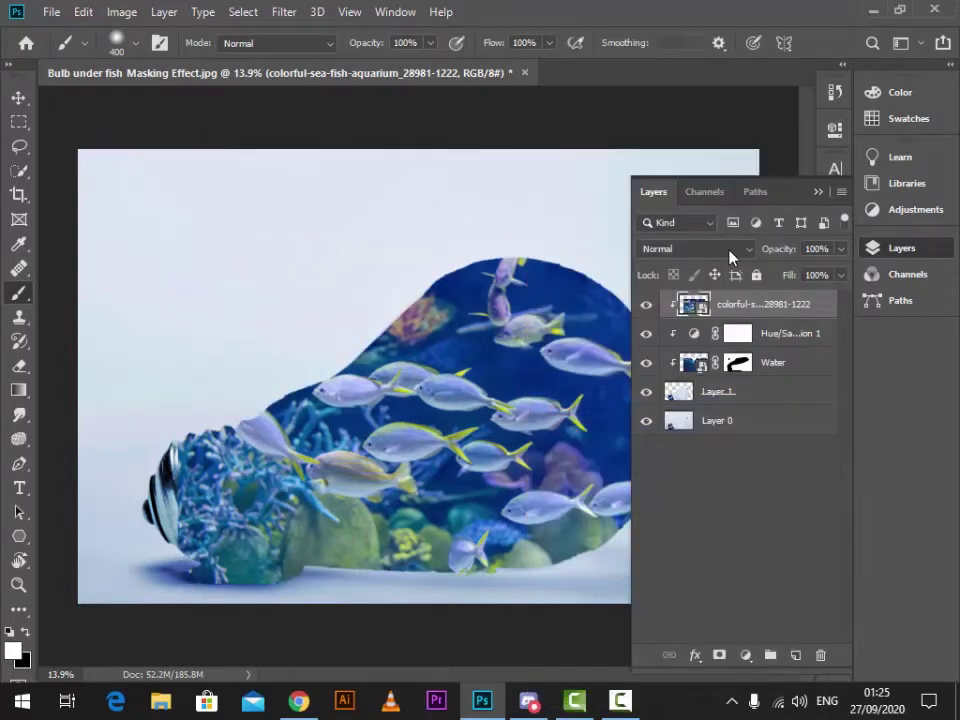
pyautogui.click(729, 255)
pyautogui.click(733, 247)
# Step: Hide the aquarium layer and set the Water layer's blending mode to Multiply
pyautogui.click(646, 304)
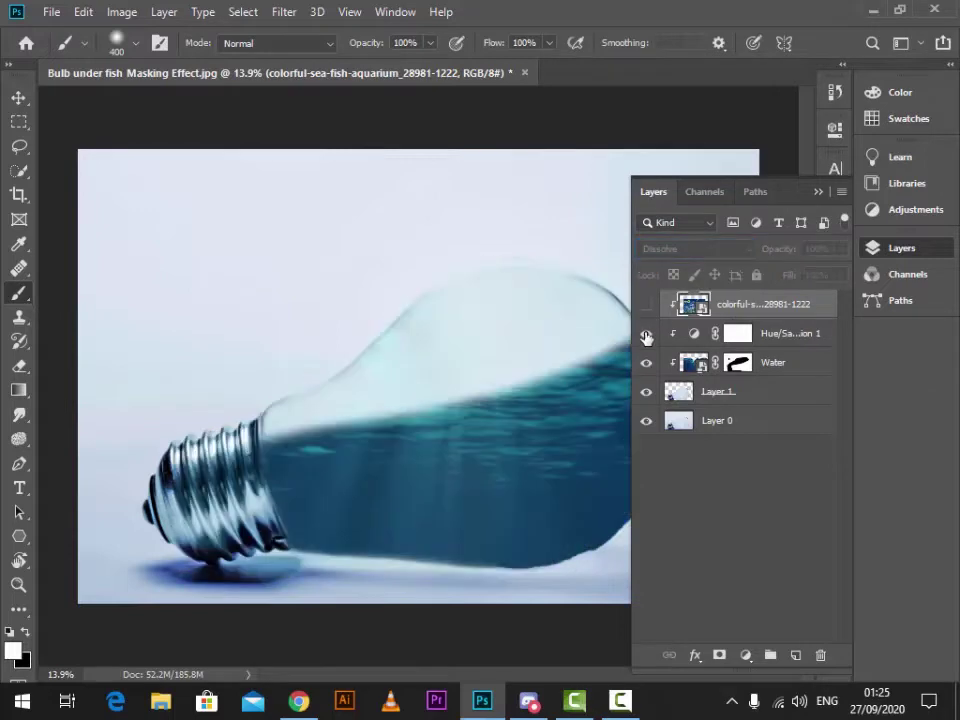
pyautogui.click(700, 366)
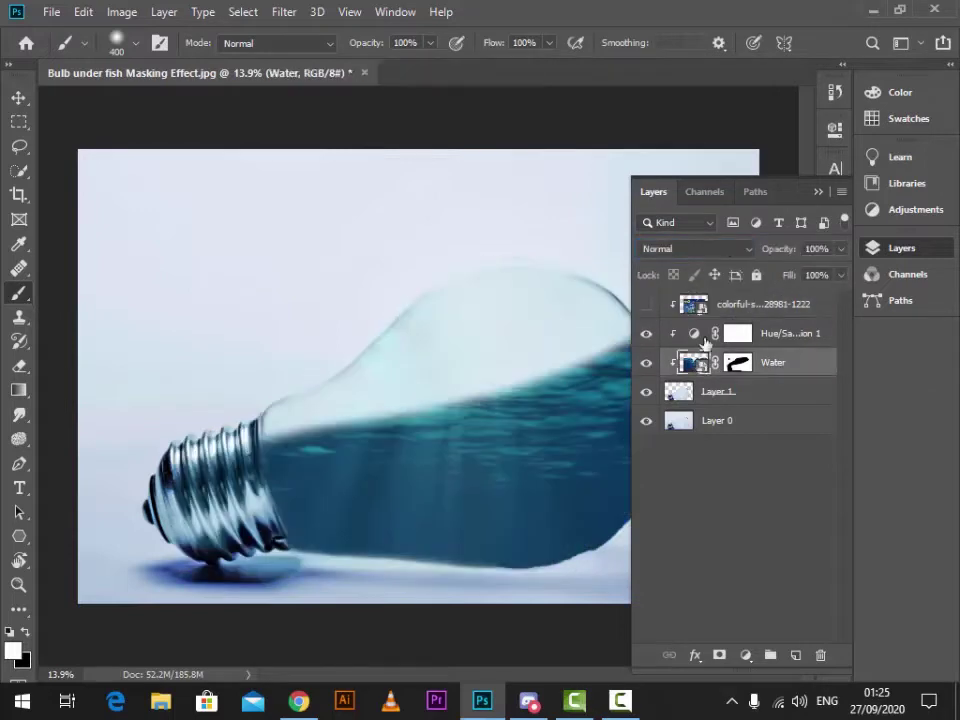
pyautogui.click(718, 247)
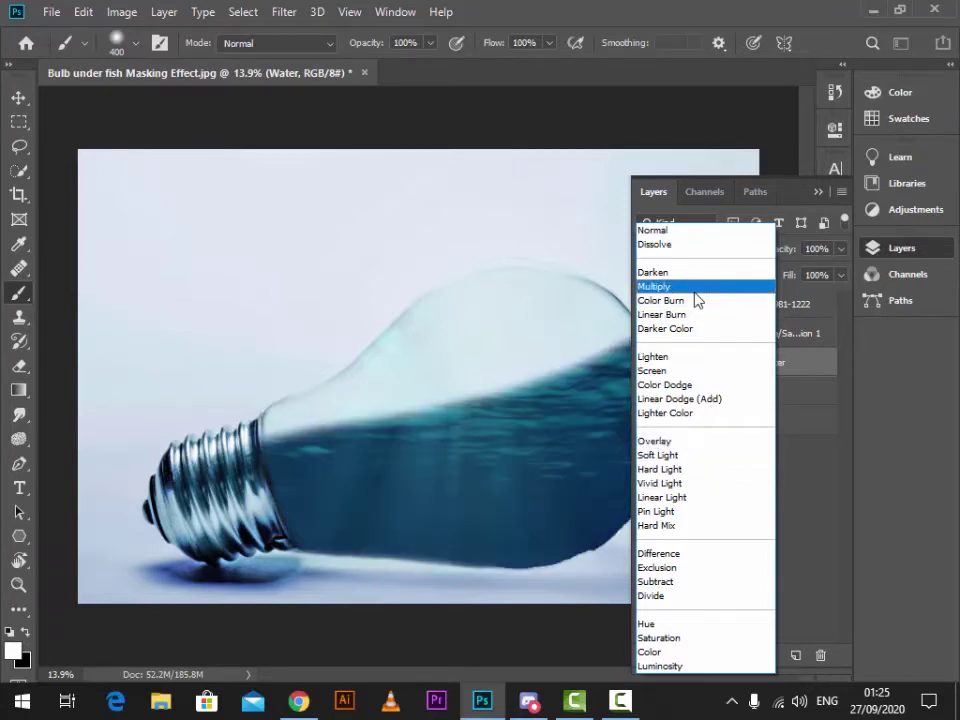
pyautogui.click(694, 291)
# Step: Set the Hue/Saturation adjustment's hue to -7, keeping it clipped to the Water layer
pyautogui.doubleClick(694, 334)
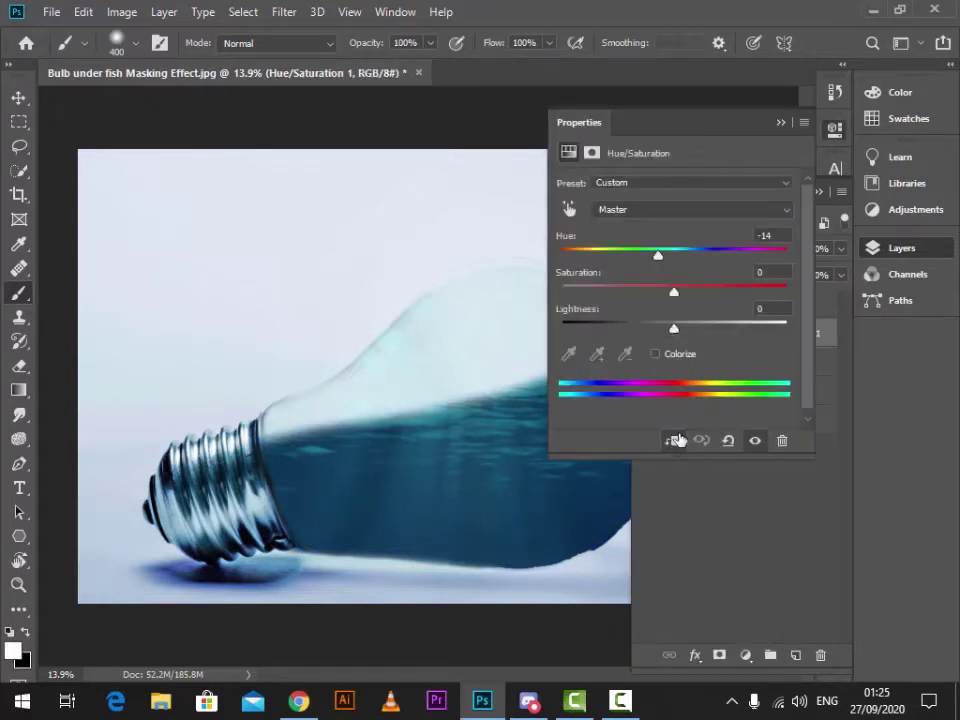
pyautogui.click(676, 440)
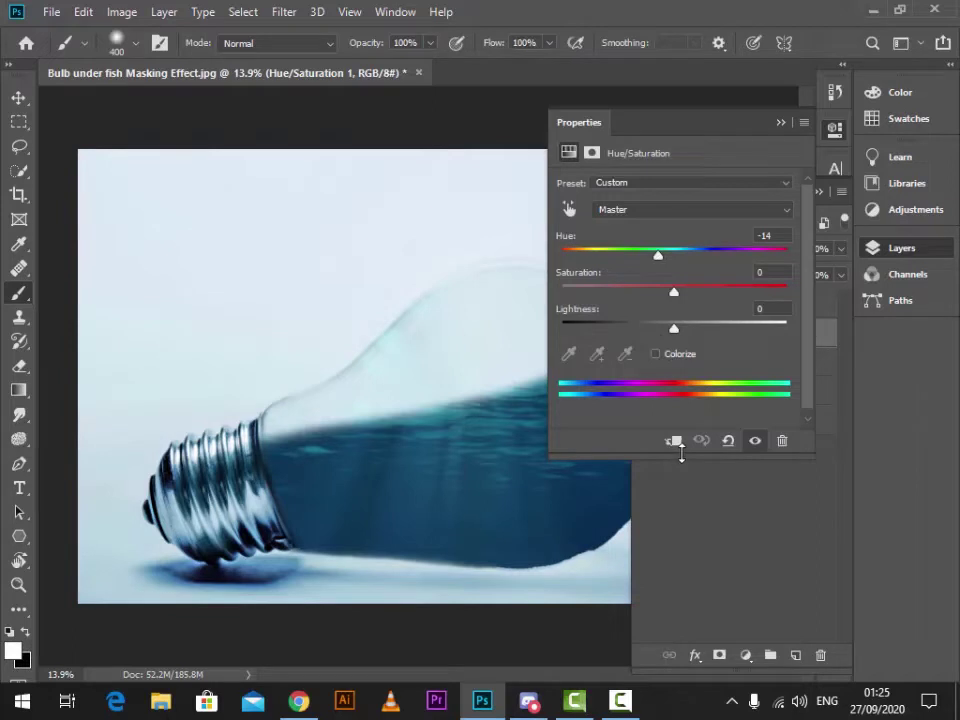
pyautogui.click(673, 442)
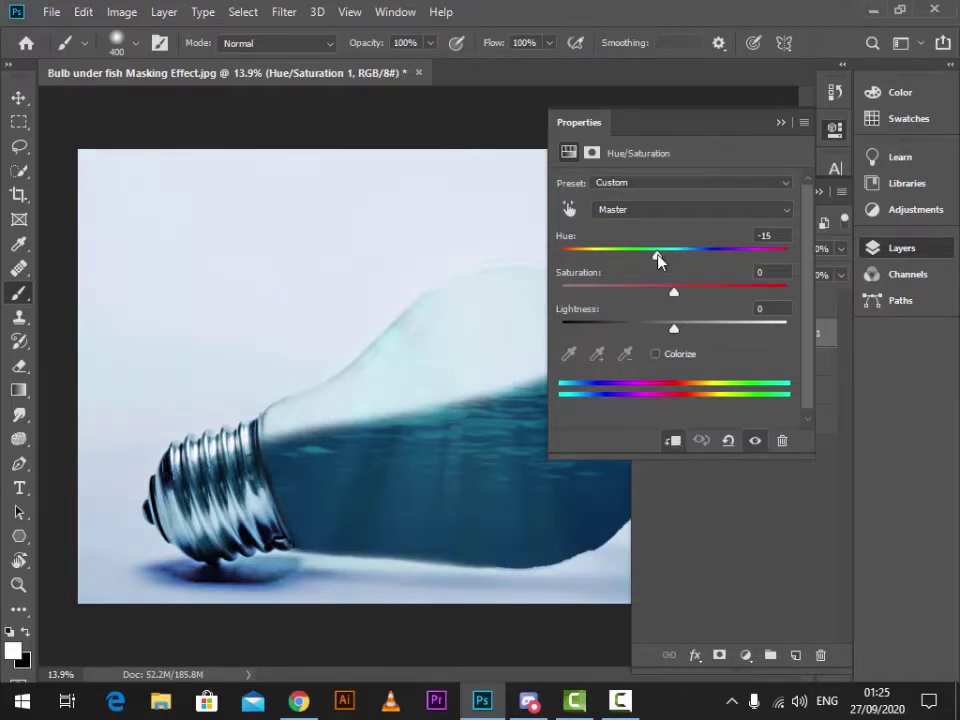
pyautogui.moveTo(665, 258); pyautogui.dragTo(668, 260)
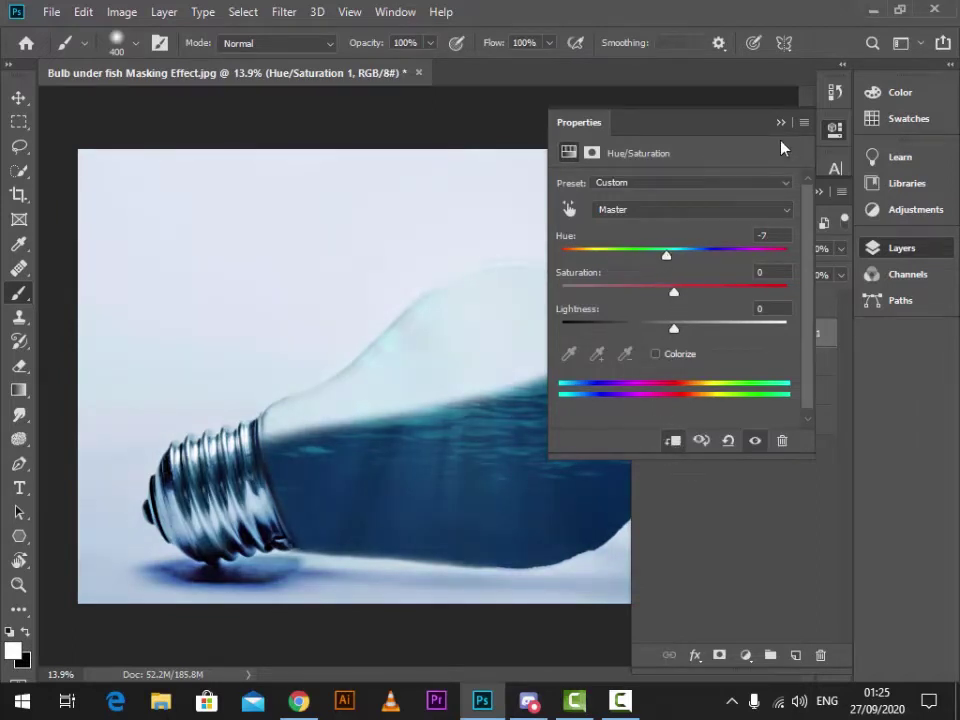
pyautogui.click(781, 122)
# Step: Show the aquarium layer again and set its blending mode to Soft Light
pyautogui.click(646, 305)
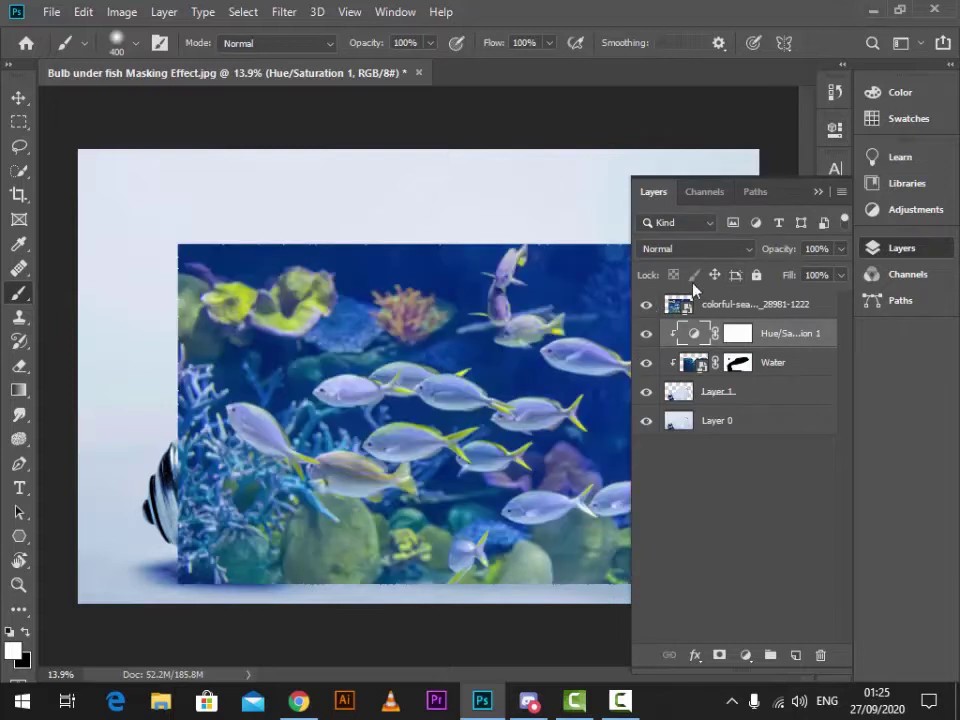
pyautogui.click(700, 250)
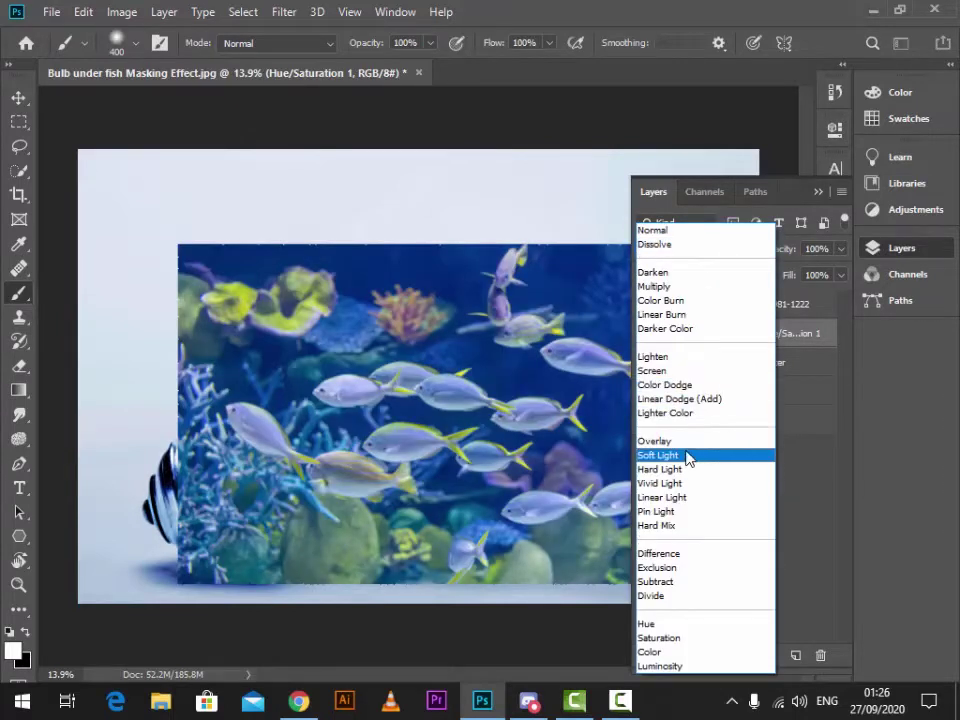
pyautogui.click(561, 150)
pyautogui.click(688, 310)
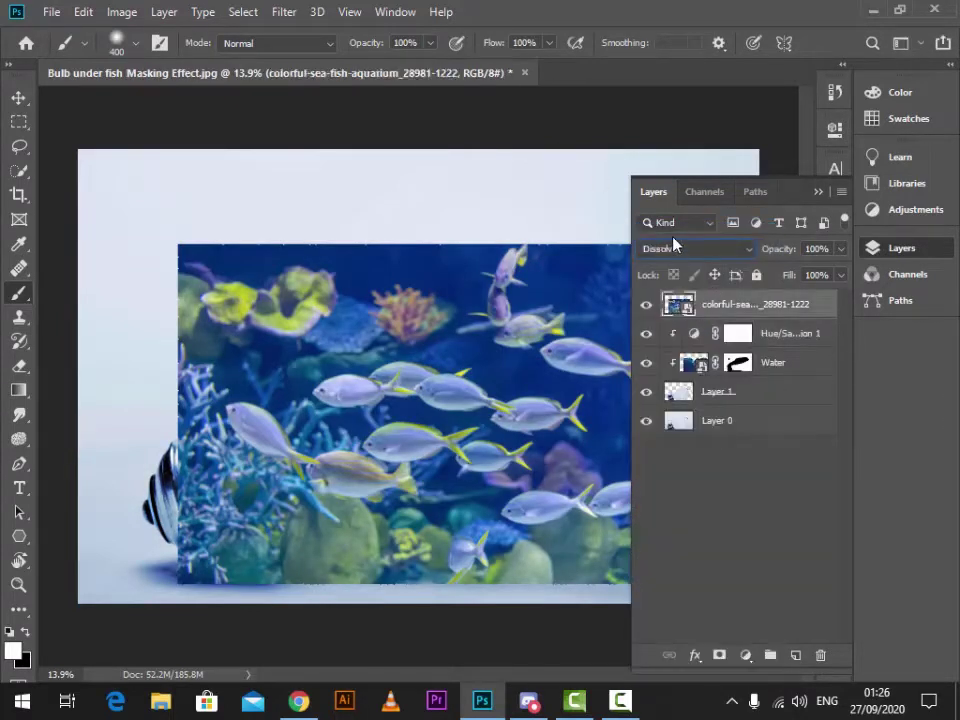
pyautogui.click(675, 250)
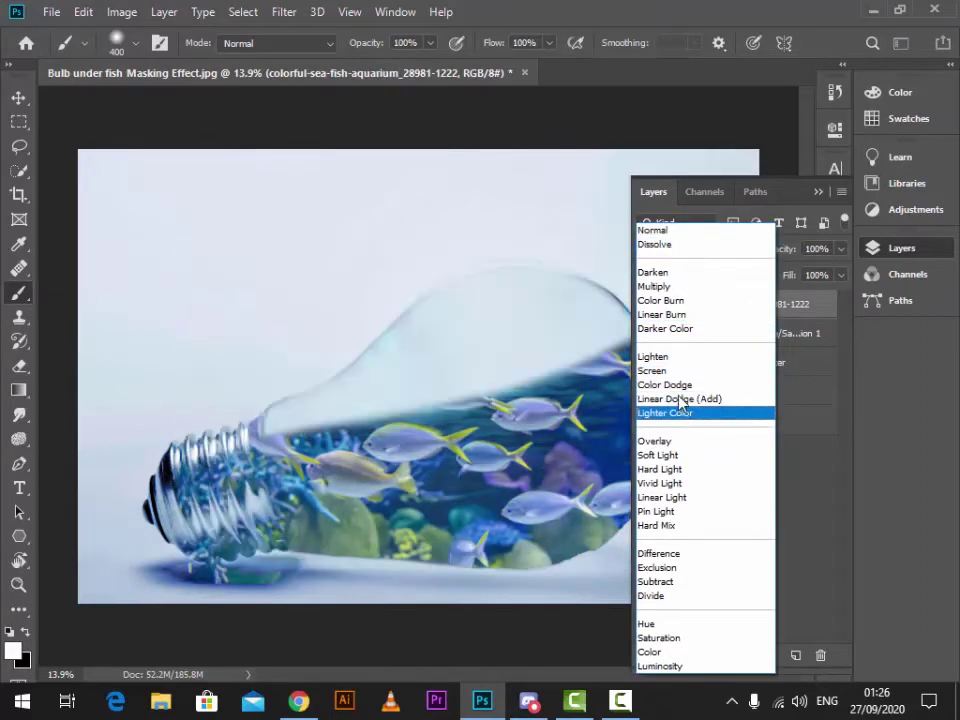
pyautogui.click(668, 455)
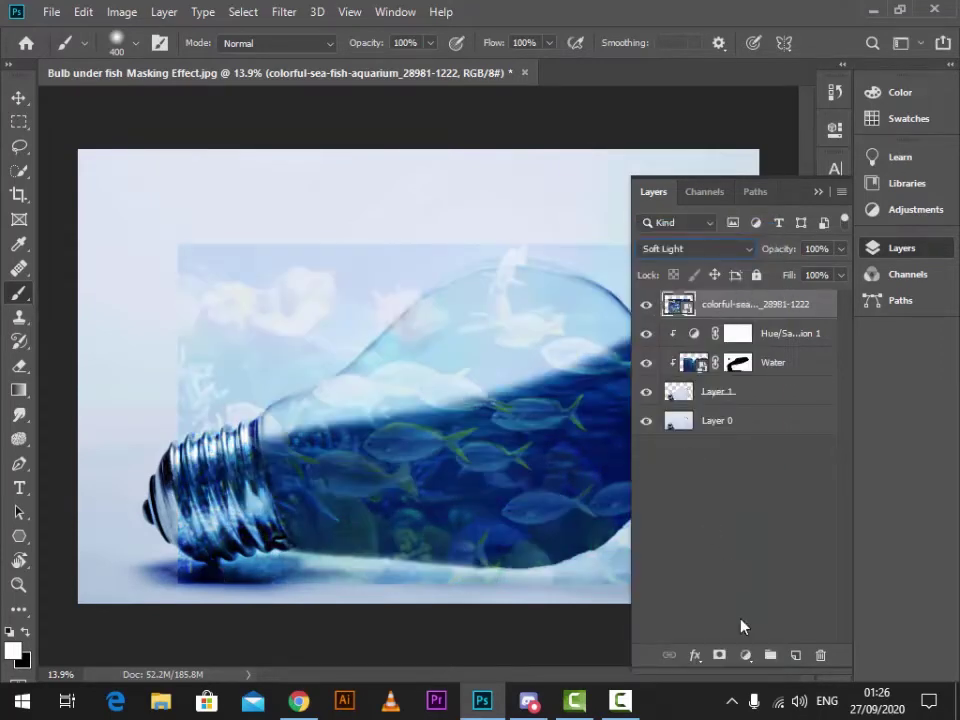
# Step: Add a layer mask to the aquarium layer and paint black to remove the image from the ground below the bulb
pyautogui.click(719, 655)
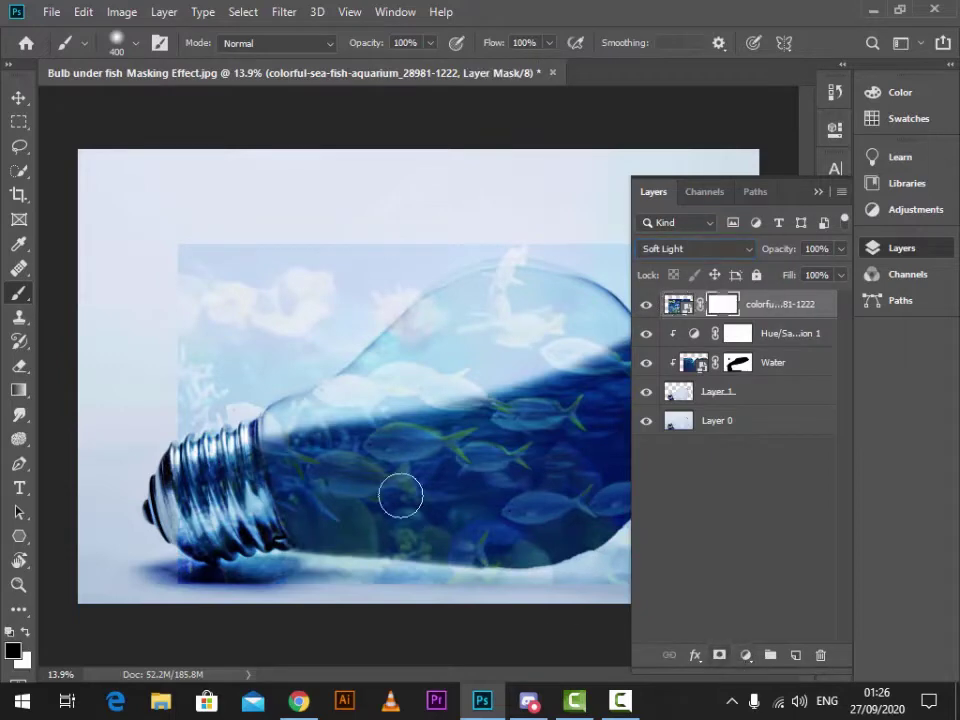
pyautogui.press('x')
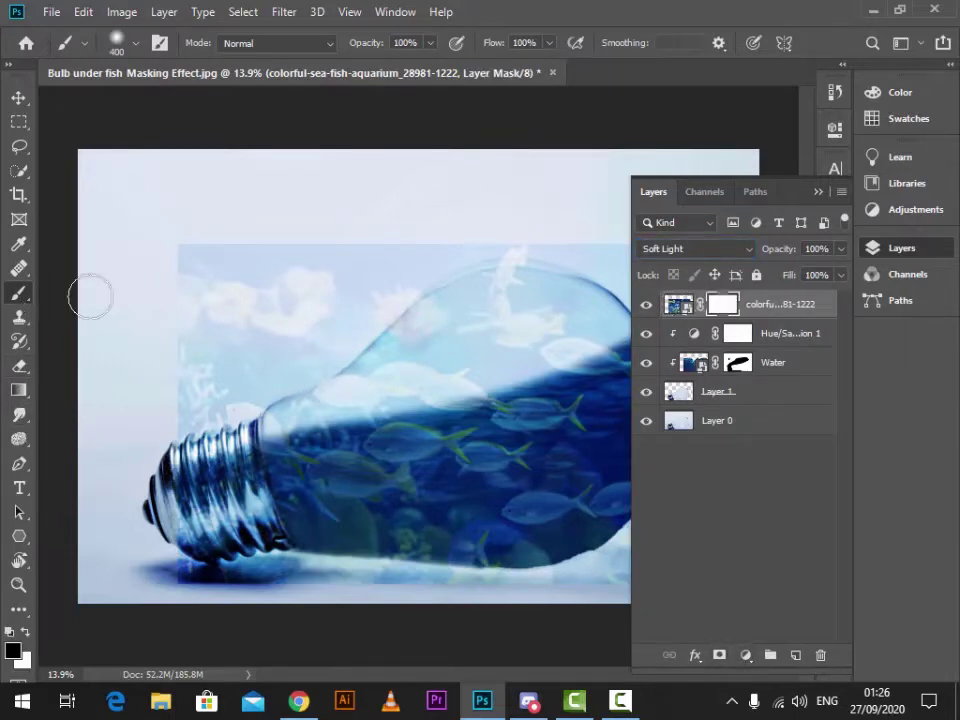
pyautogui.moveTo(131, 579)
pyautogui.mouseDown()
pyautogui.moveTo(193, 583)
pyautogui.moveTo(266, 570)
pyautogui.moveTo(371, 585)
pyautogui.moveTo(313, 579)
pyautogui.moveTo(557, 583)
pyautogui.mouseUp()
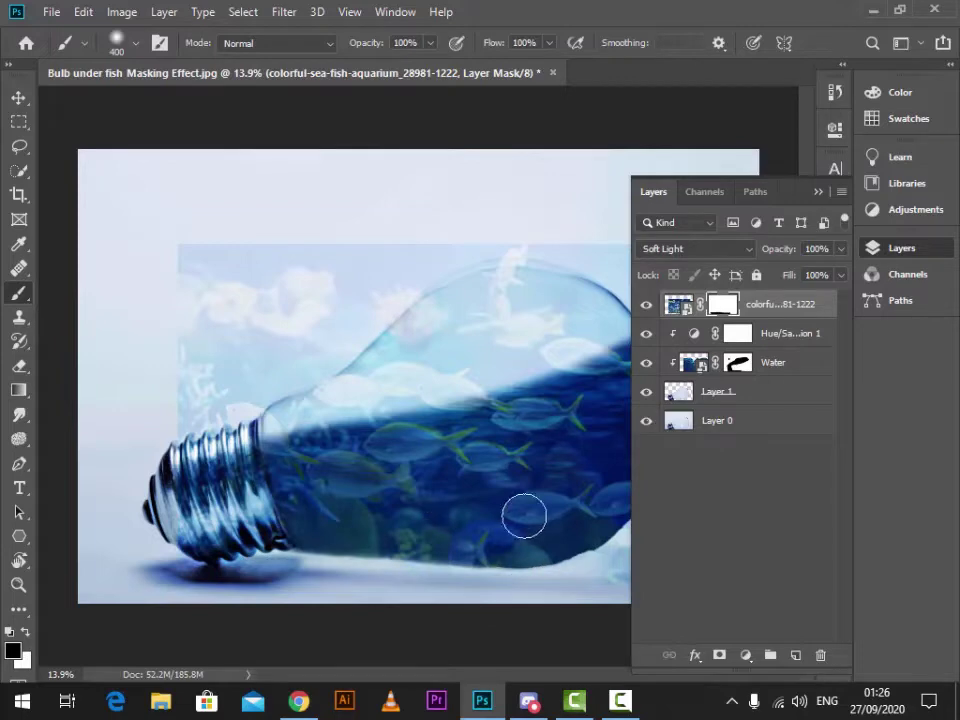
# Step: Mask out the aquarium image around the outside of the bulb's rounded end
pyautogui.scroll(2, 488, 461)
pyautogui.moveTo(508, 501); pyautogui.dragTo(228, 357)
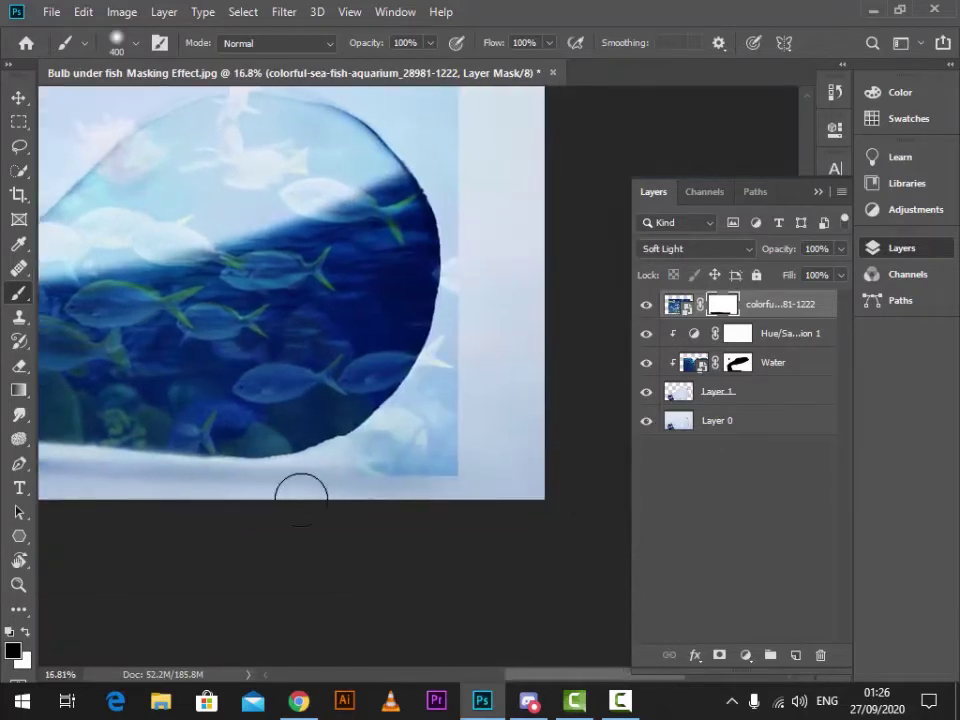
pyautogui.moveTo(363, 475)
pyautogui.mouseDown()
pyautogui.moveTo(475, 410)
pyautogui.moveTo(400, 483)
pyautogui.mouseUp()
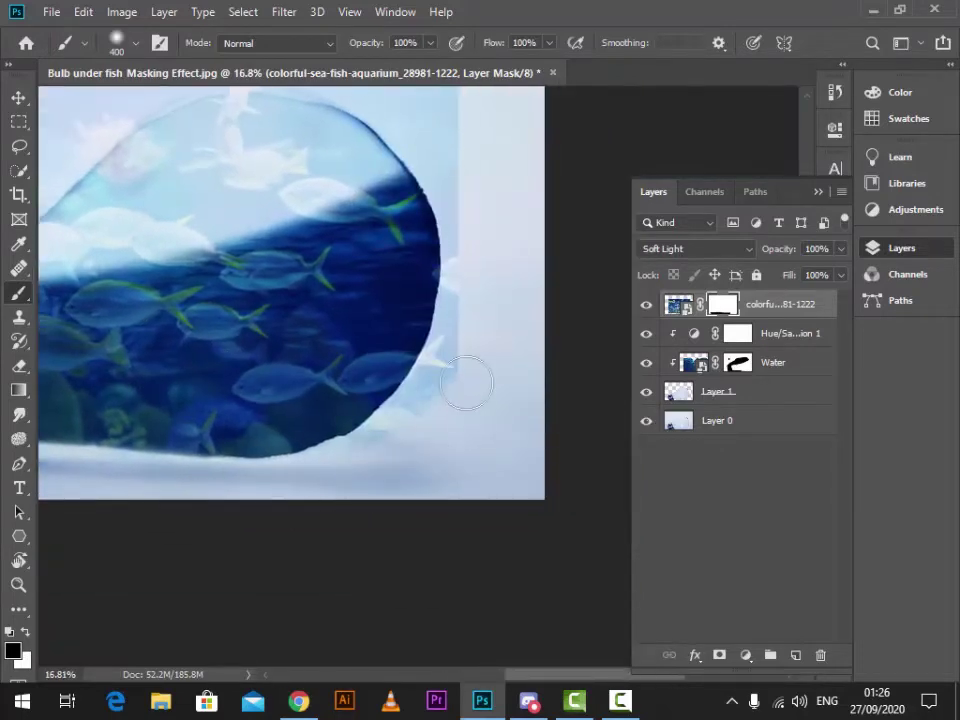
pyautogui.moveTo(466, 383)
pyautogui.mouseDown()
pyautogui.moveTo(454, 354)
pyautogui.moveTo(397, 438)
pyautogui.mouseUp()
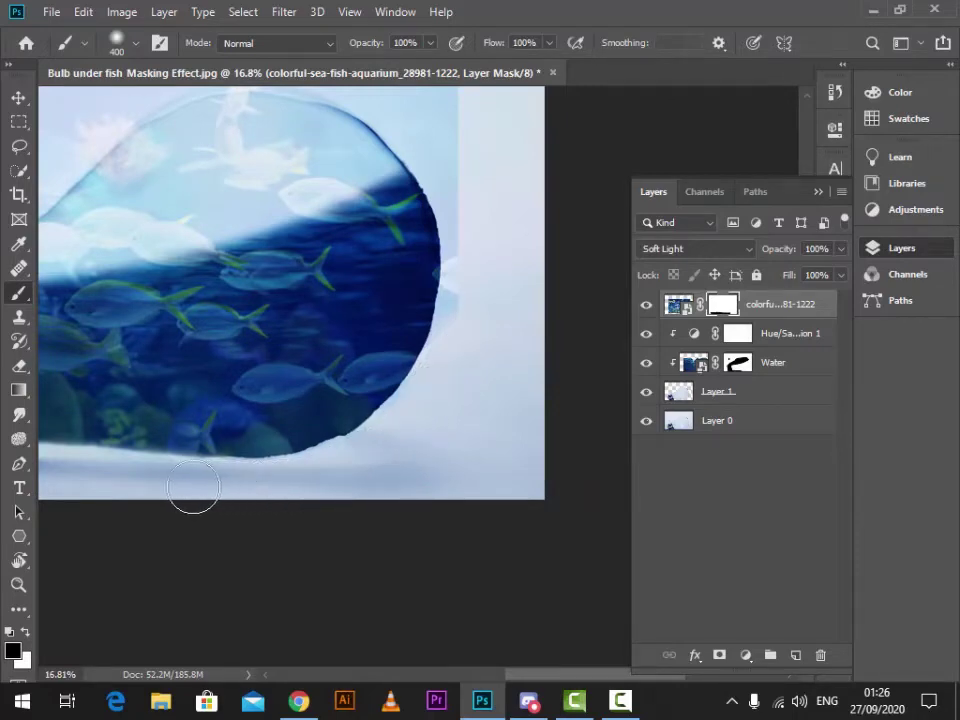
pyautogui.moveTo(467, 139)
pyautogui.mouseDown()
pyautogui.moveTo(469, 277)
pyautogui.moveTo(471, 344)
pyautogui.mouseUp()
# Step: Paint black on the aquarium layer's mask to remove the image from the background around the bulb's upper outline and above its screw base
pyautogui.scroll(3, 471, 344)
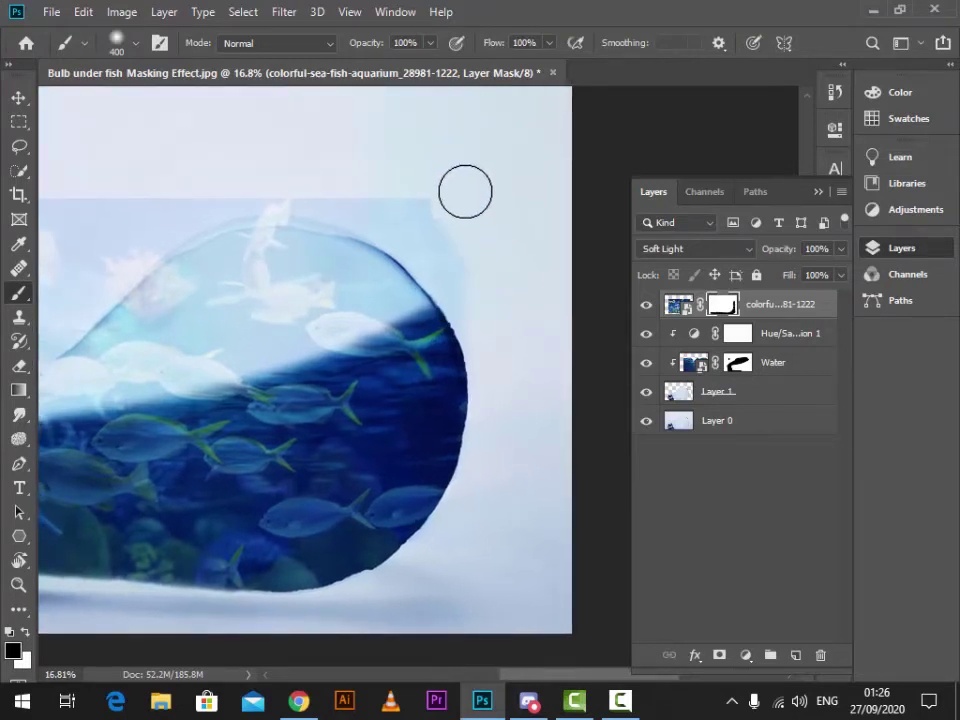
pyautogui.moveTo(349, 263); pyautogui.dragTo(519, 176)
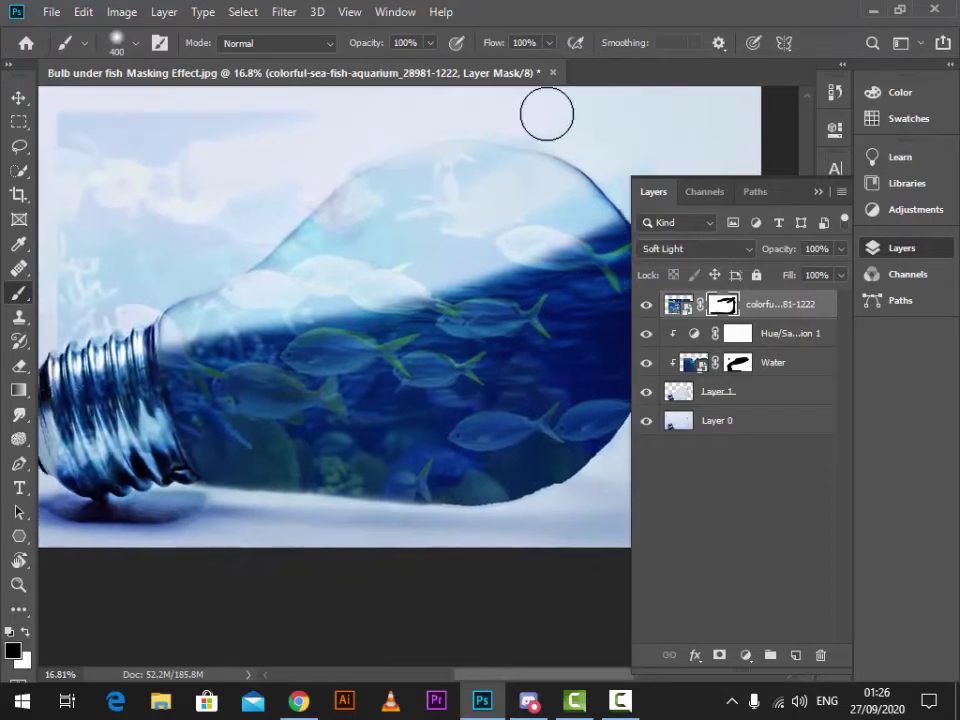
pyautogui.scroll(-1, 189, 197)
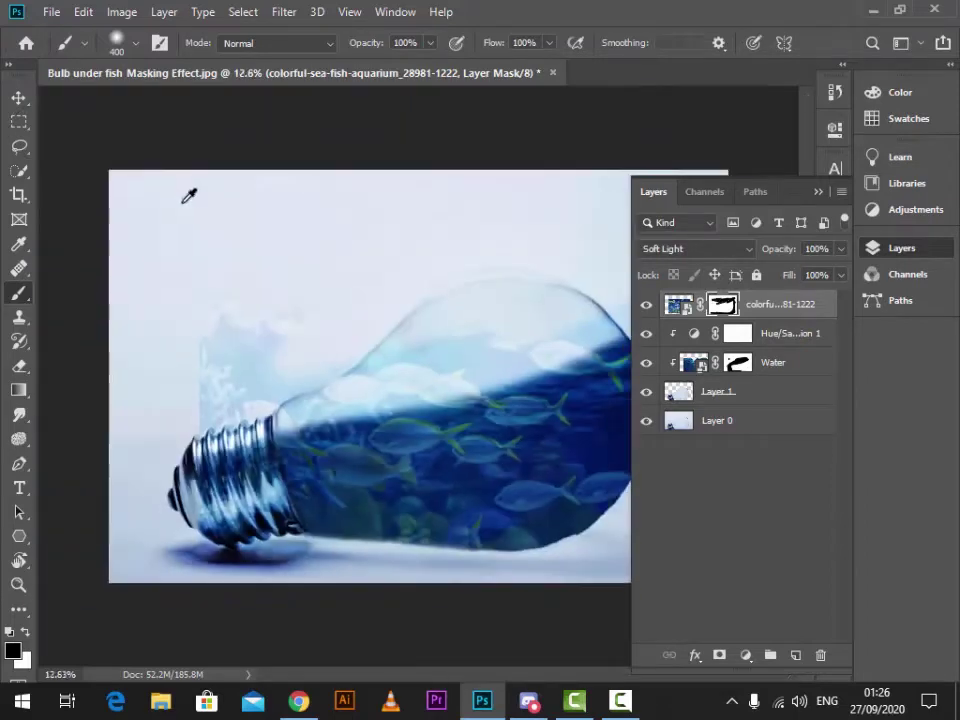
pyautogui.moveTo(261, 324)
pyautogui.mouseDown()
pyautogui.moveTo(331, 264)
pyautogui.moveTo(146, 387)
pyautogui.moveTo(175, 402)
pyautogui.moveTo(278, 376)
pyautogui.moveTo(345, 338)
pyautogui.moveTo(211, 389)
pyautogui.moveTo(290, 330)
pyautogui.moveTo(176, 407)
pyautogui.moveTo(191, 417)
pyautogui.moveTo(321, 395)
pyautogui.moveTo(510, 308)
pyautogui.mouseUp()
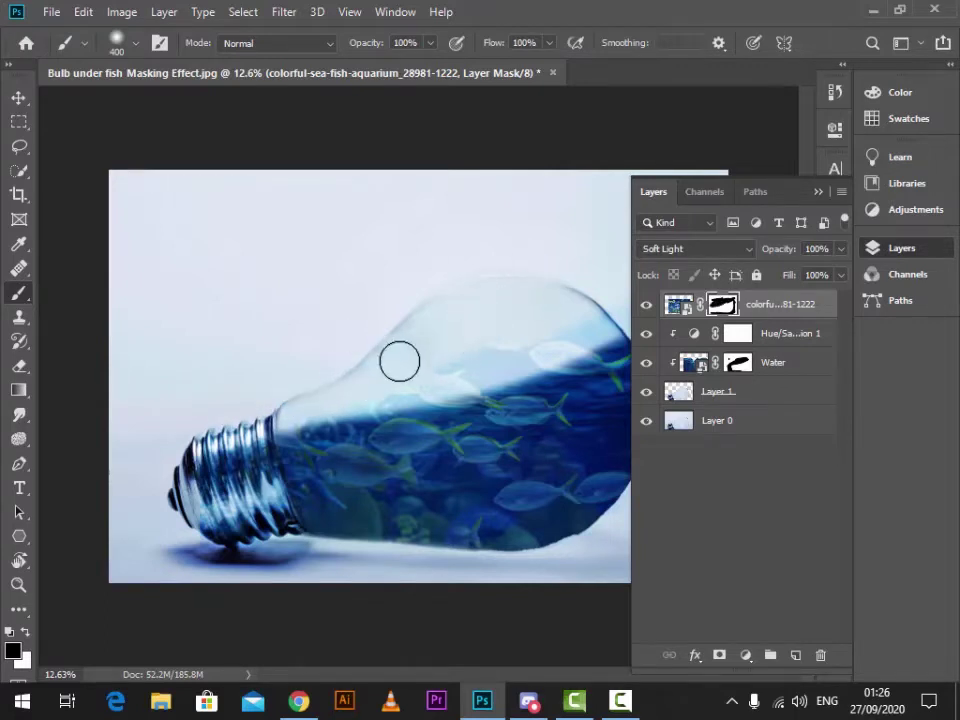
# Step: Try to mask out the fish inside the bulb above the waterline, and undo those mask strokes
pyautogui.scroll(2, 412, 390)
pyautogui.moveTo(465, 450); pyautogui.dragTo(354, 379)
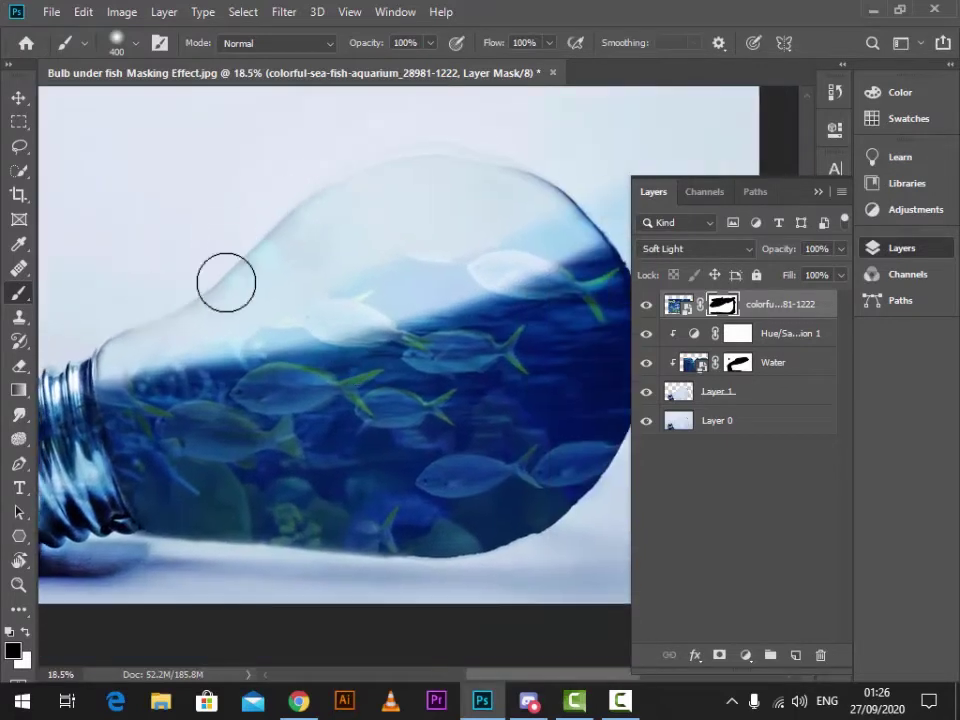
pyautogui.moveTo(586, 195)
pyautogui.mouseDown()
pyautogui.moveTo(527, 238)
pyautogui.moveTo(386, 290)
pyautogui.moveTo(131, 332)
pyautogui.mouseUp()
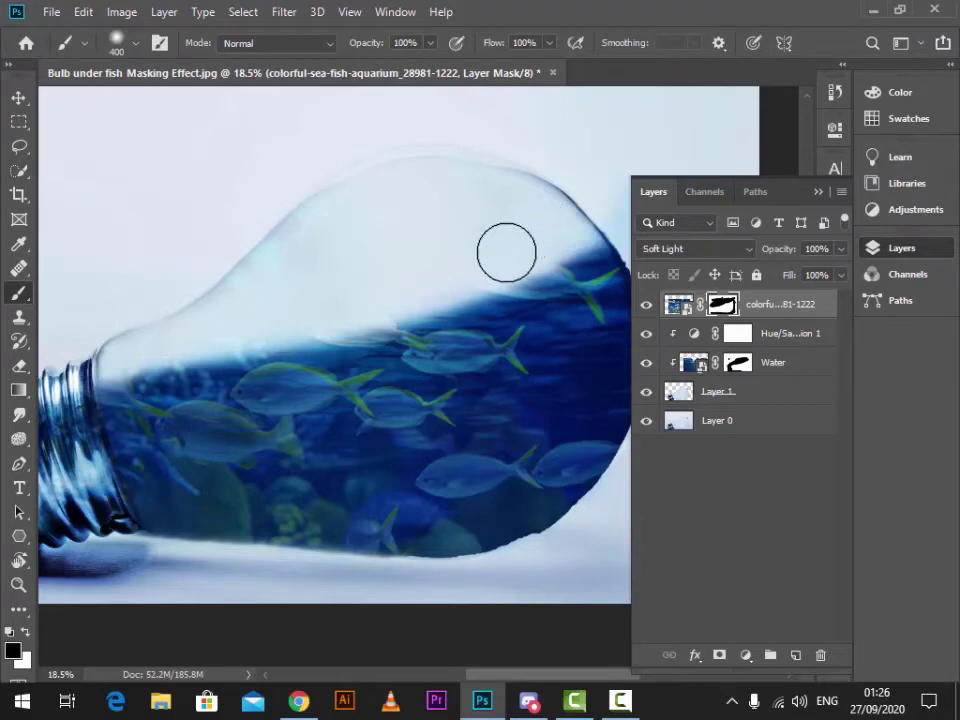
pyautogui.moveTo(450, 271)
pyautogui.mouseDown()
pyautogui.moveTo(369, 298)
pyautogui.moveTo(197, 321)
pyautogui.moveTo(128, 343)
pyautogui.mouseUp()
pyautogui.scroll(-3, 289, 257)
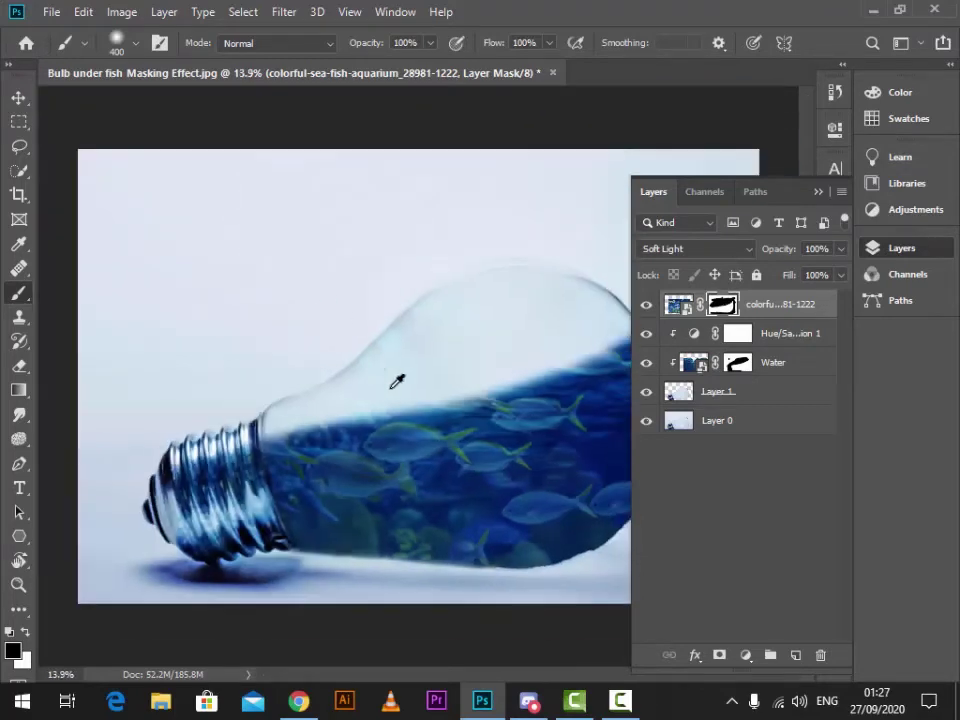
pyautogui.hotkey('ctrl', '2')
pyautogui.scroll(-1, 463, 343)
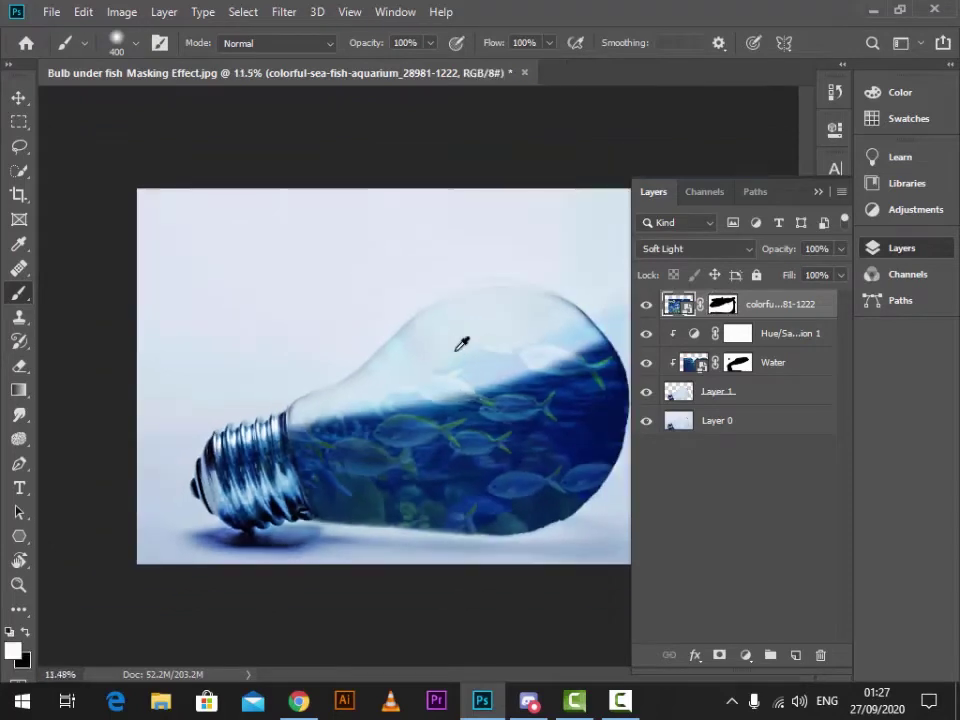
# Step: Scale the aquarium image down proportionally and reposition it so the fish sit below the waterline inside the bulb
pyautogui.scroll(3, 463, 343)
pyautogui.moveTo(466, 392); pyautogui.dragTo(349, 354)
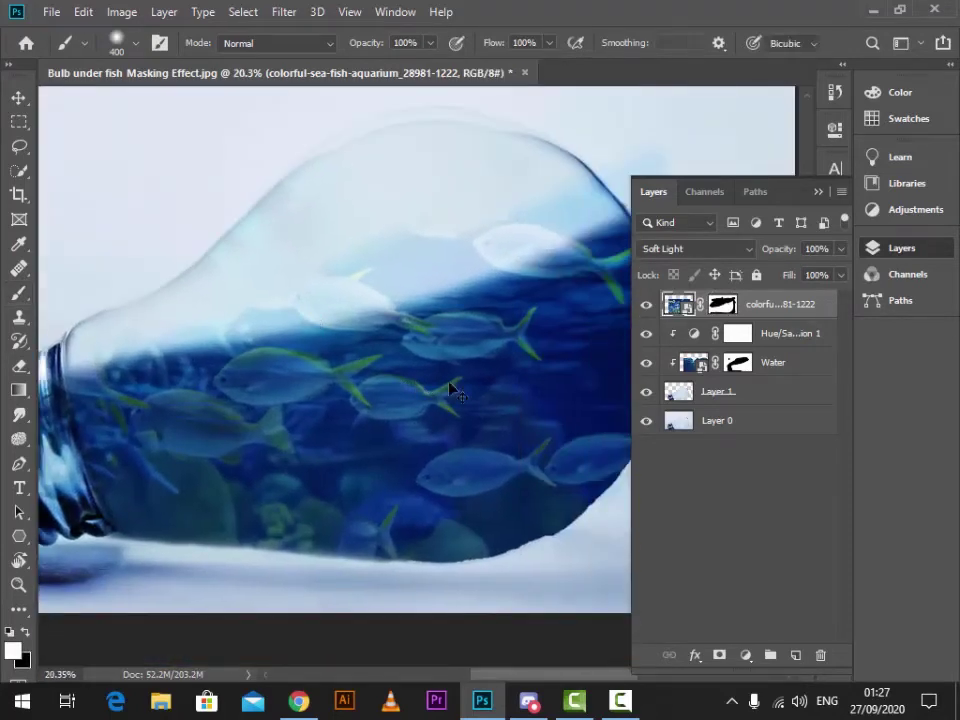
pyautogui.hotkey('ctrl', 't')
pyautogui.click(818, 191)
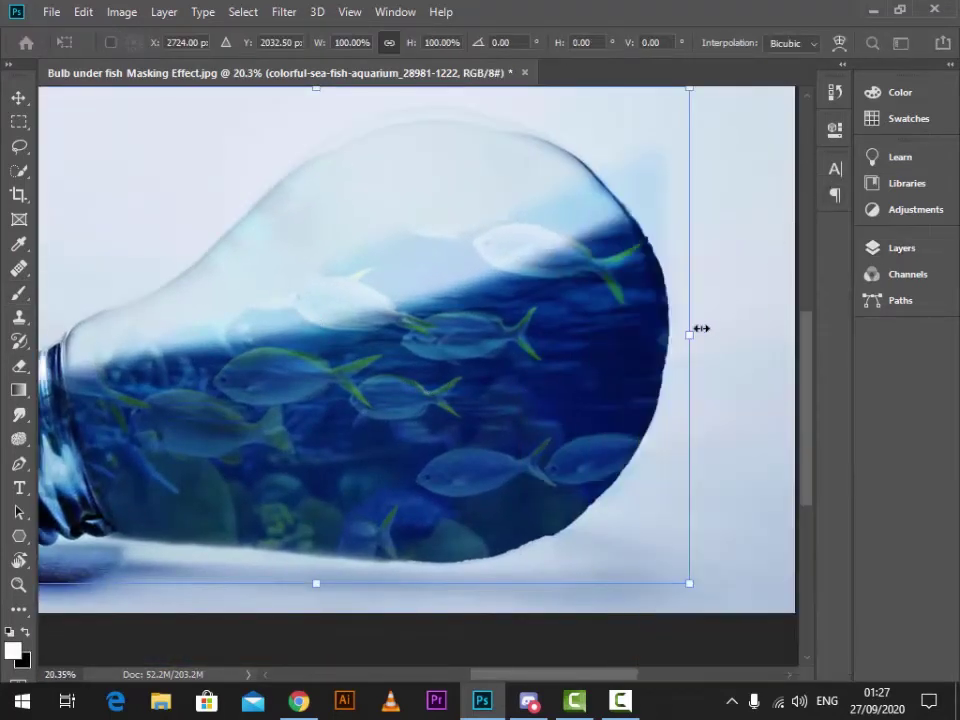
pyautogui.moveTo(689, 334); pyautogui.dragTo(653, 336)
pyautogui.moveTo(485, 369); pyautogui.dragTo(520, 417)
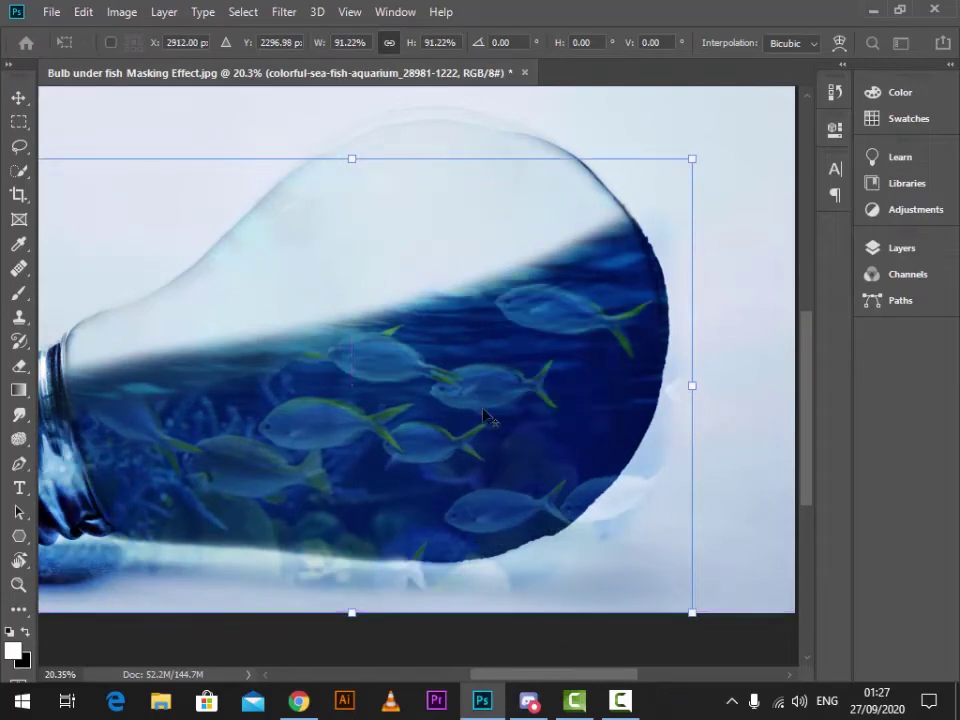
pyautogui.scroll(-1, 483, 406)
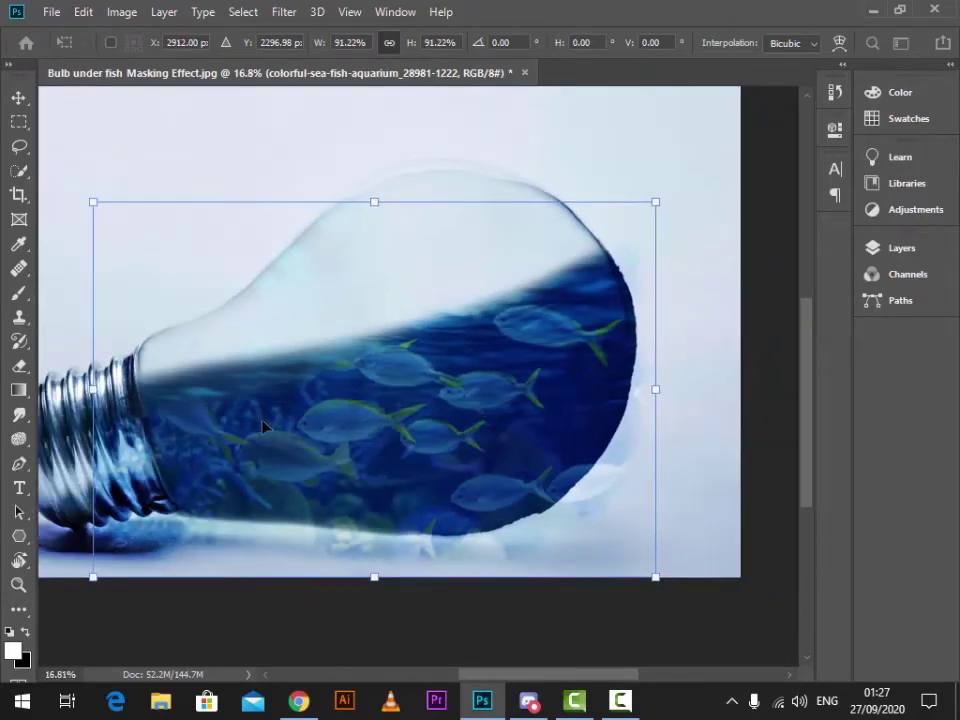
pyautogui.moveTo(361, 409); pyautogui.dragTo(370, 389)
pyautogui.hotkey('ctrl', 'z')
pyautogui.press('Return')
# Step: Paint black on the aquarium layer's mask to remove the image spilling around the bulb's neck, the ground below and the rounded end
pyautogui.scroll(1, 240, 439)
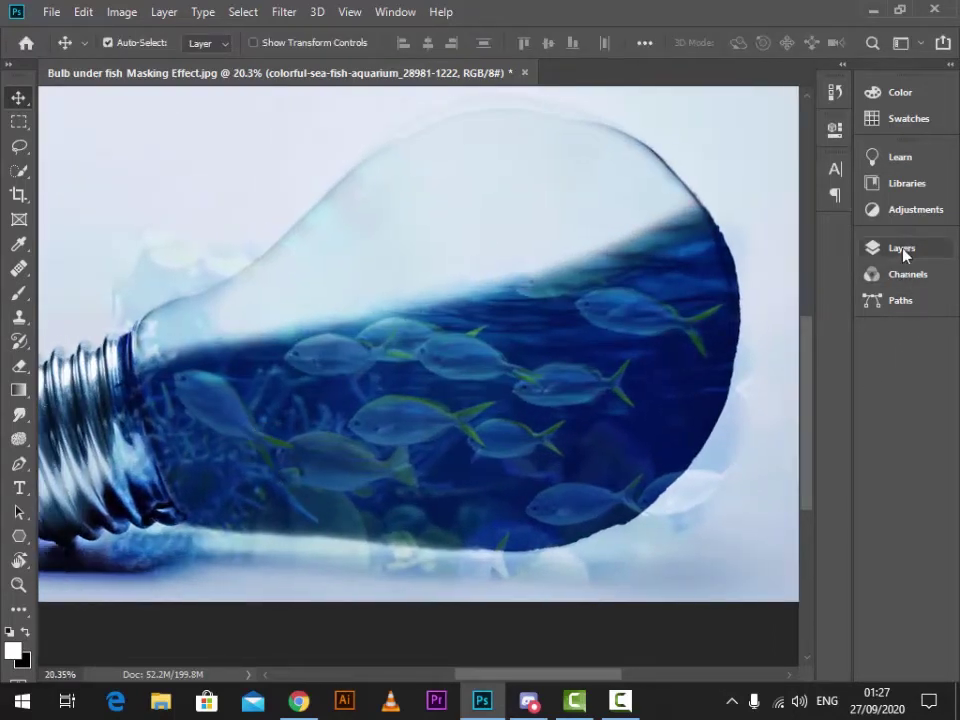
pyautogui.click(902, 248)
pyautogui.click(724, 305)
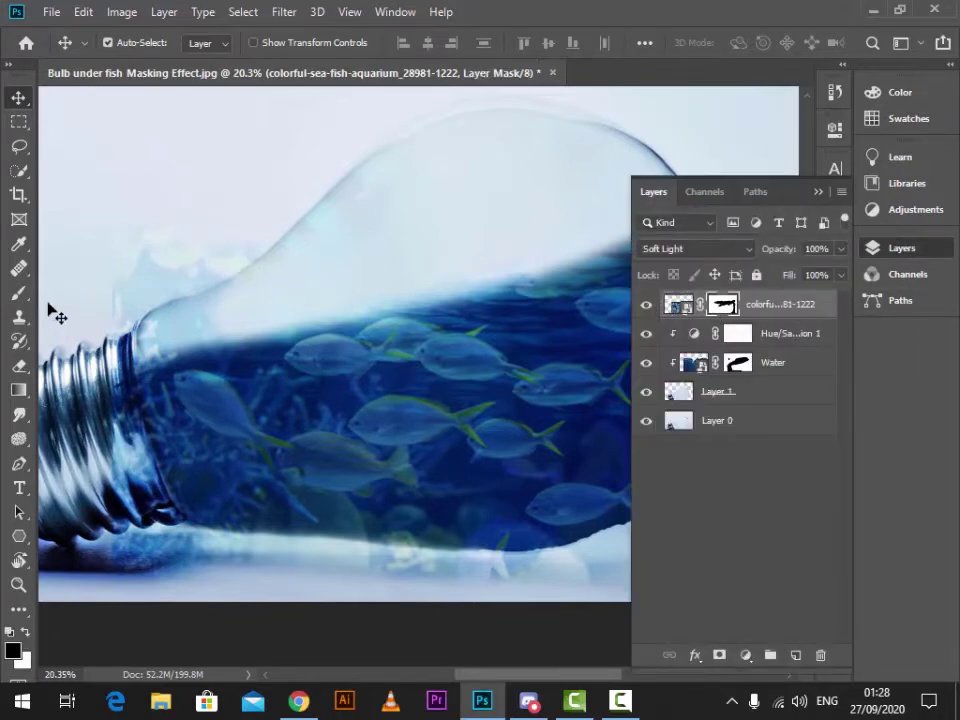
pyautogui.click(17, 296)
pyautogui.scroll(-1, 193, 403)
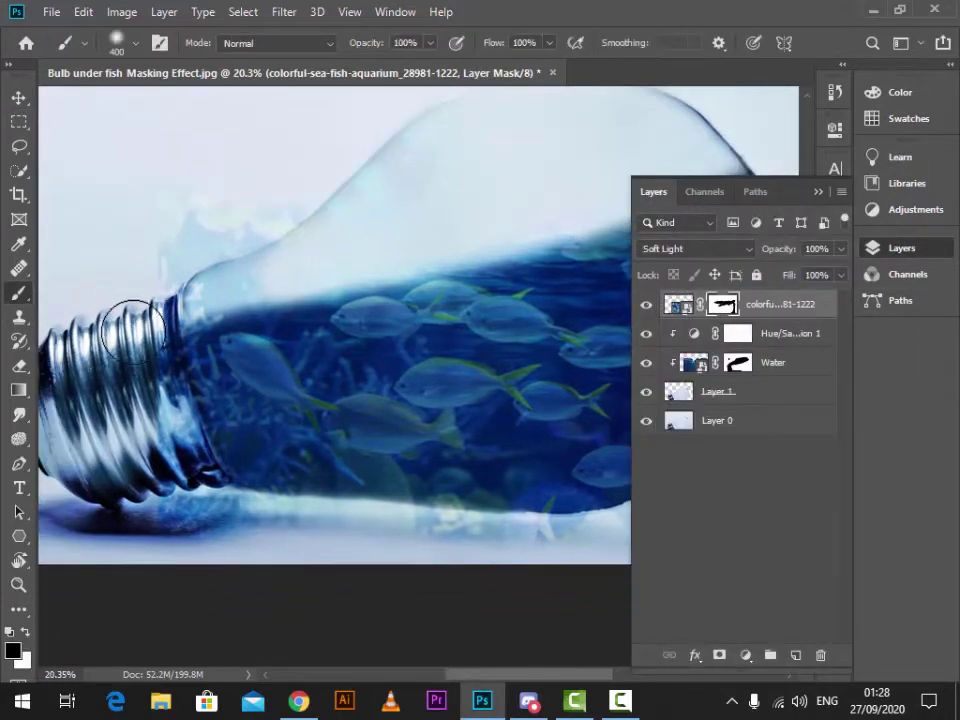
pyautogui.scroll(3, 450, 489)
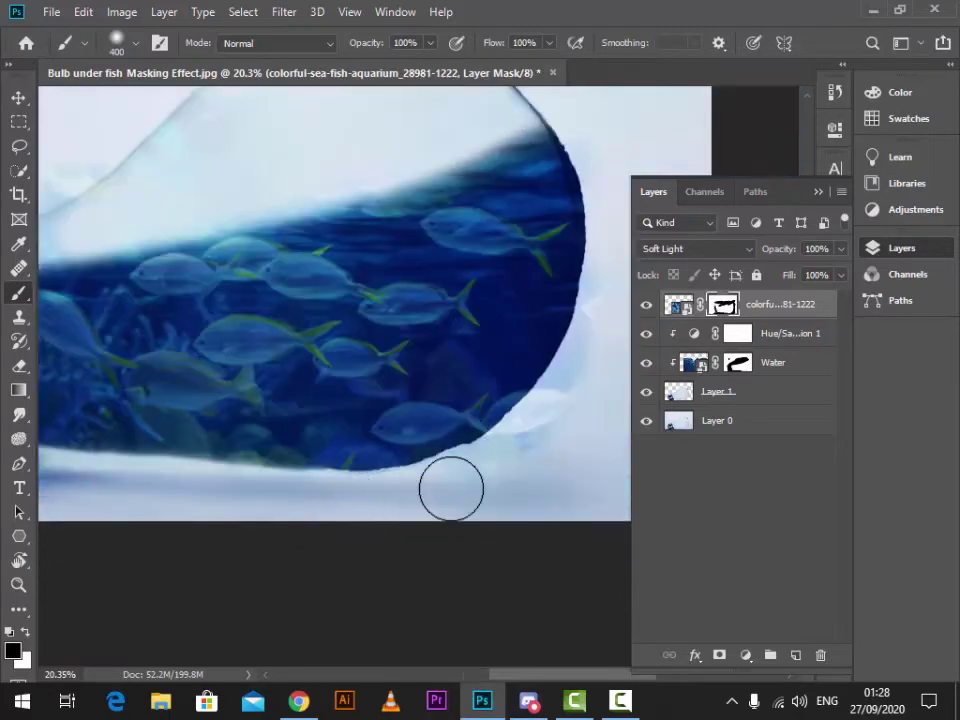
pyautogui.scroll(-3, 456, 400)
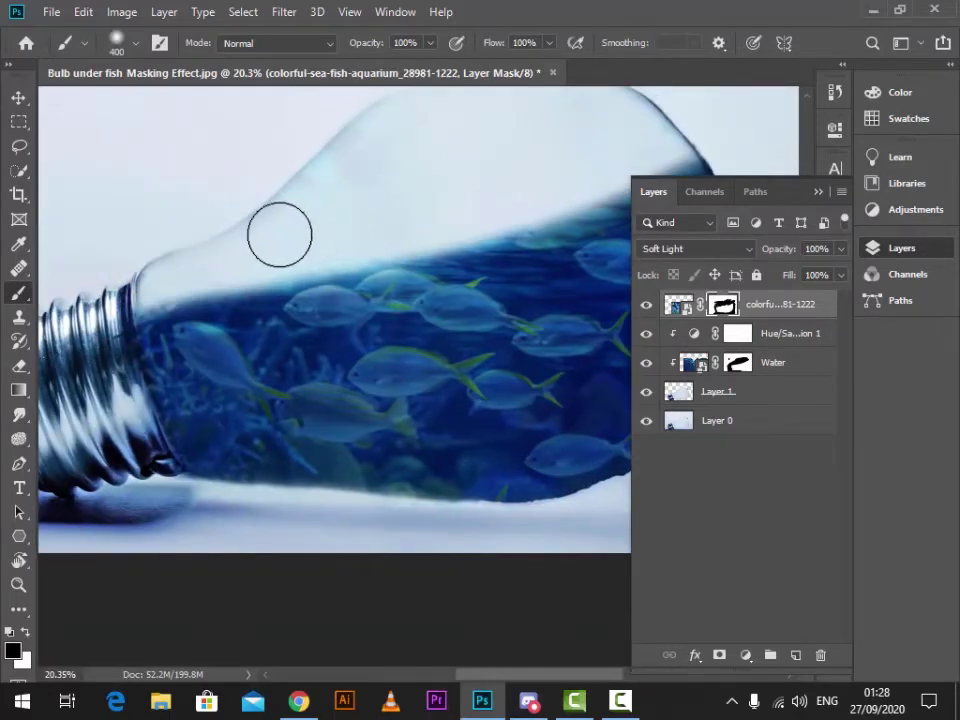
pyautogui.scroll(-2, 318, 220)
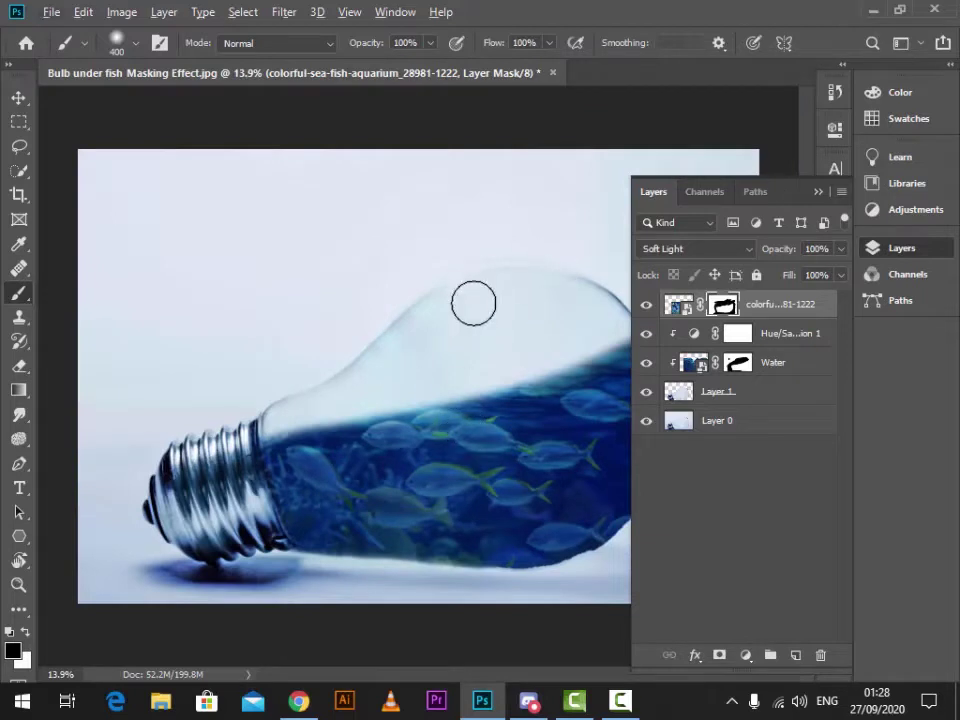
pyautogui.scroll(1, 480, 399)
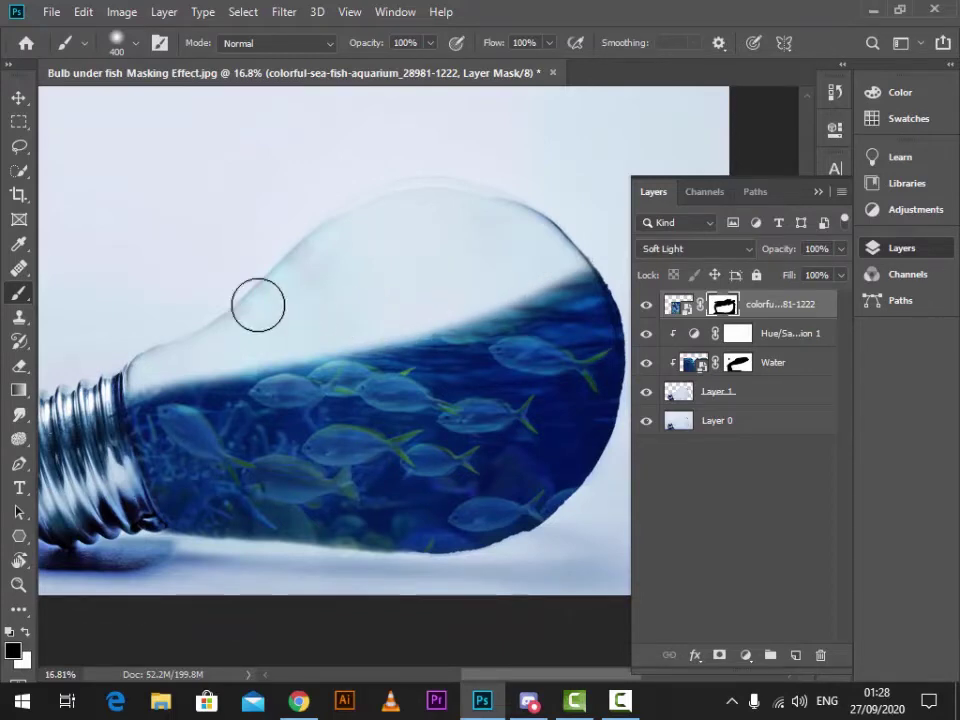
# Step: Add a Hue/Saturation adjustment clipped to the aquarium layer with hue +13, saturation -4 and lightness 0
pyautogui.click(745, 654)
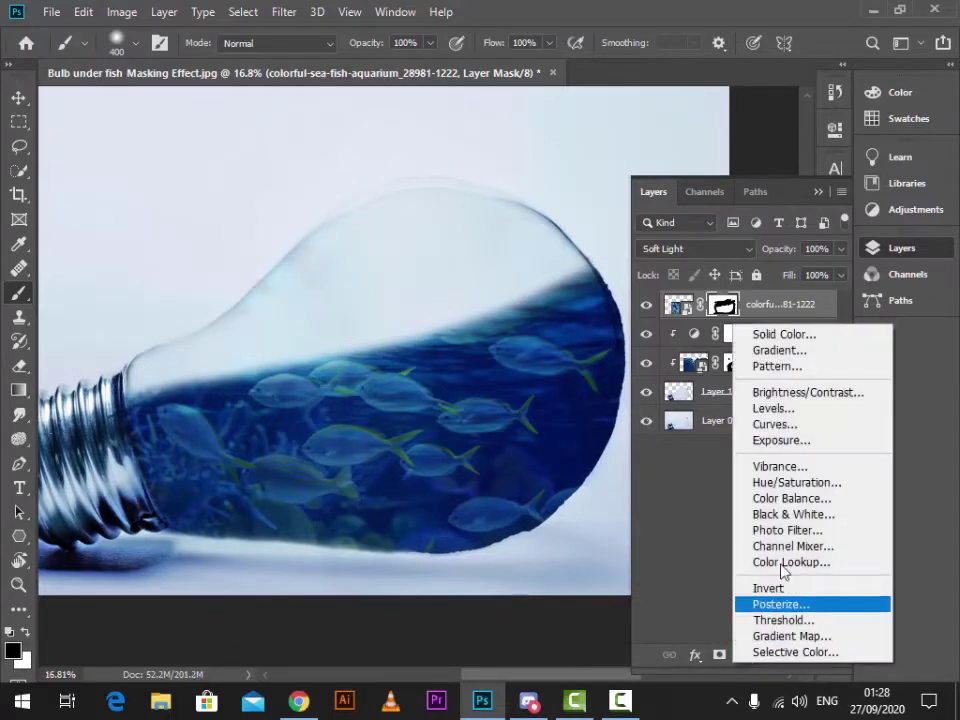
pyautogui.click(790, 484)
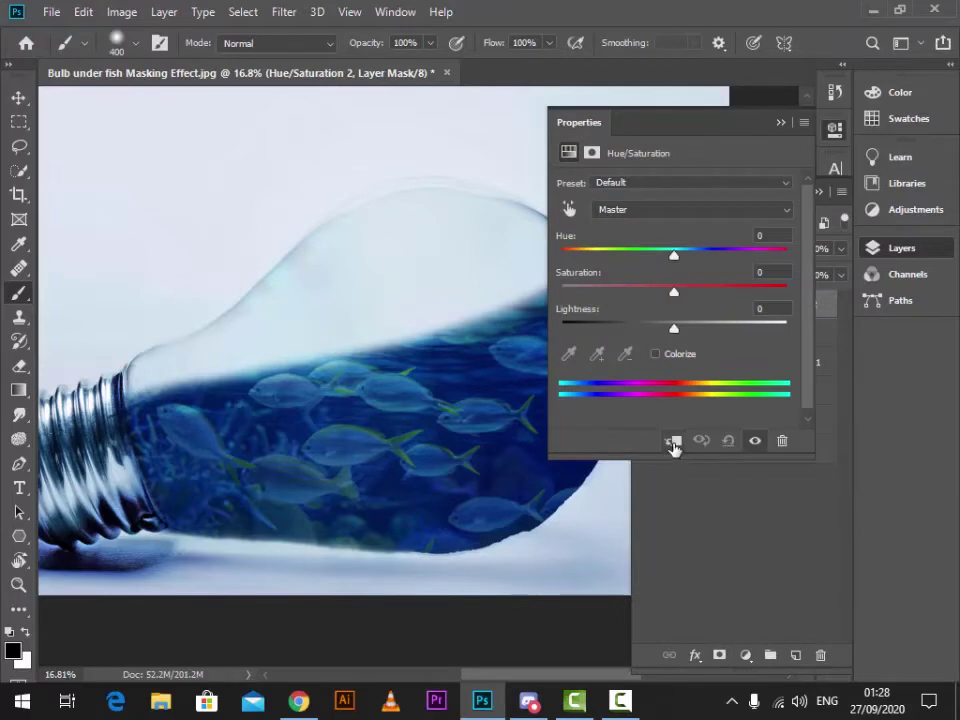
pyautogui.moveTo(672, 258); pyautogui.dragTo(678, 258)
pyautogui.moveTo(673, 291); pyautogui.dragTo(718, 291)
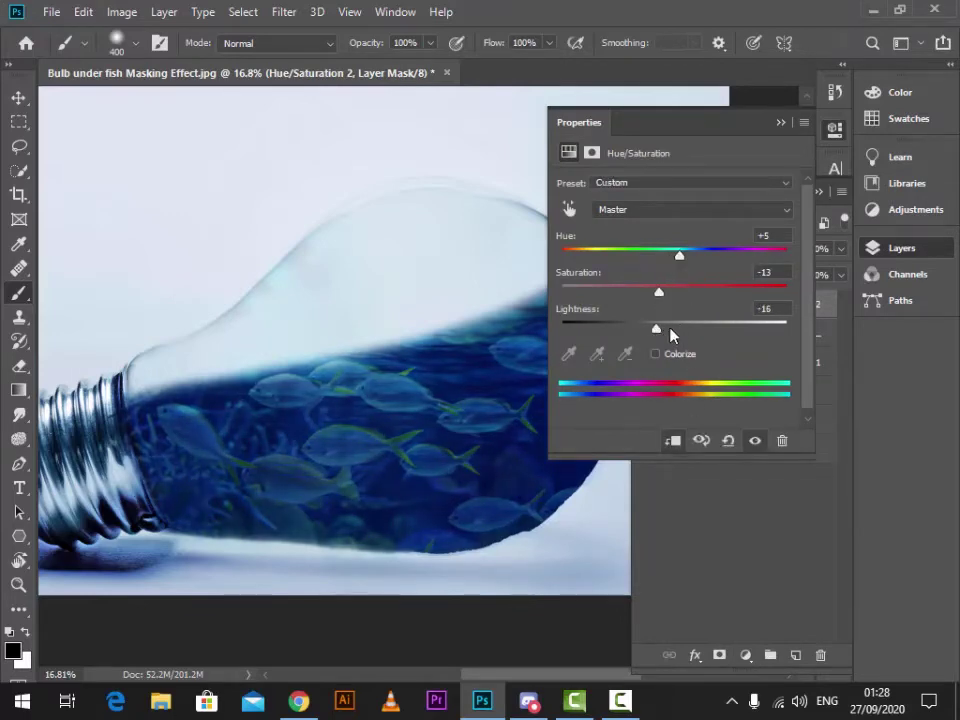
pyautogui.moveTo(670, 334)
pyautogui.mouseDown()
pyautogui.moveTo(694, 331)
pyautogui.moveTo(680, 332)
pyautogui.mouseUp()
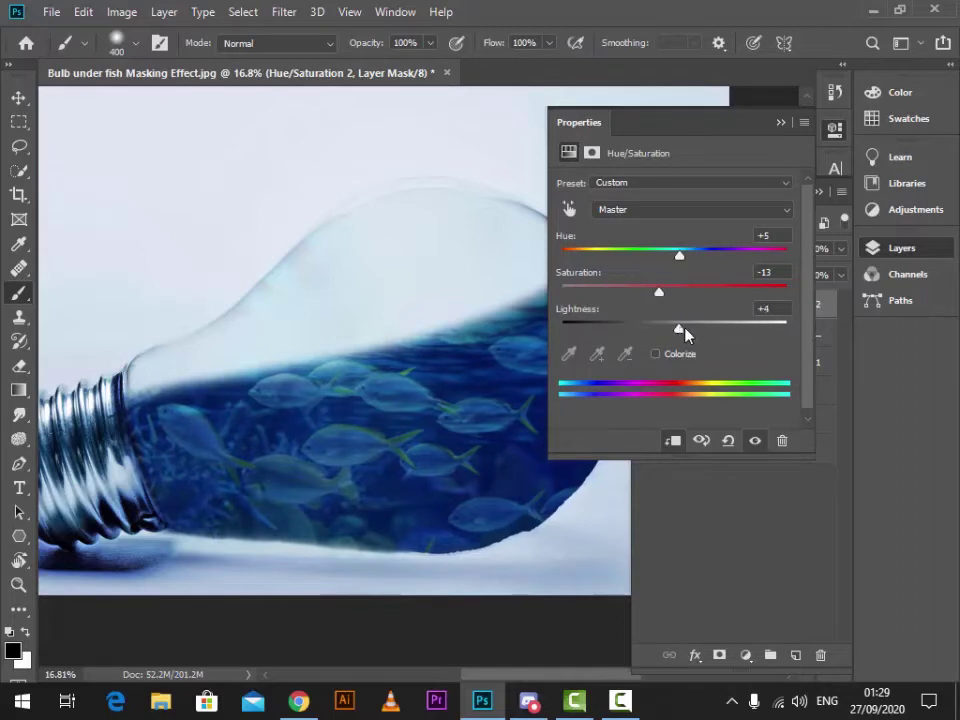
pyautogui.write('0')
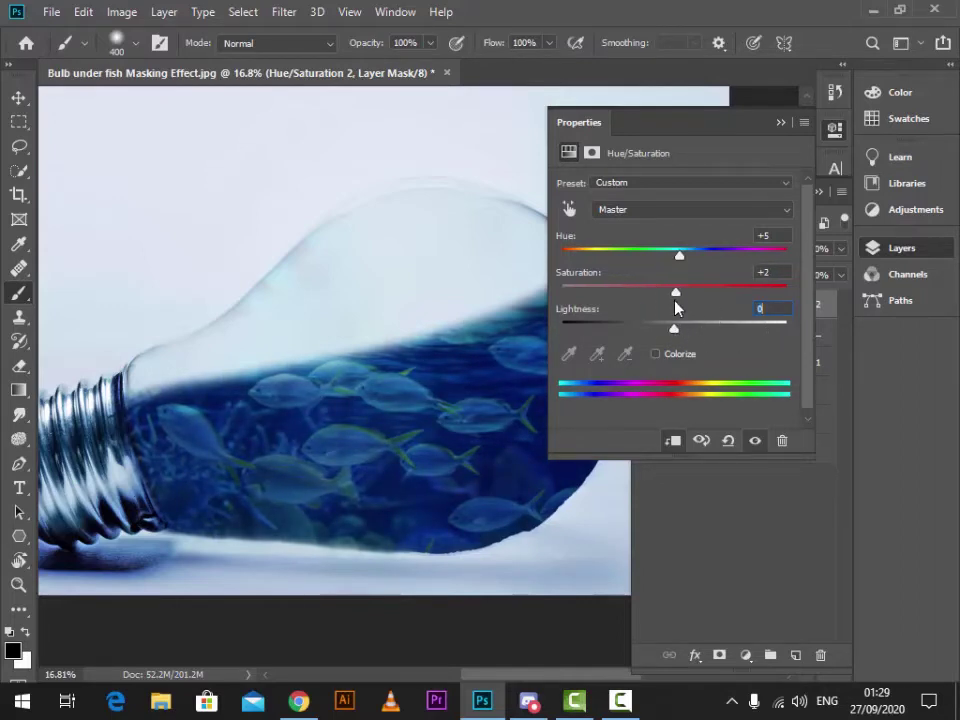
pyautogui.moveTo(675, 292); pyautogui.dragTo(690, 259)
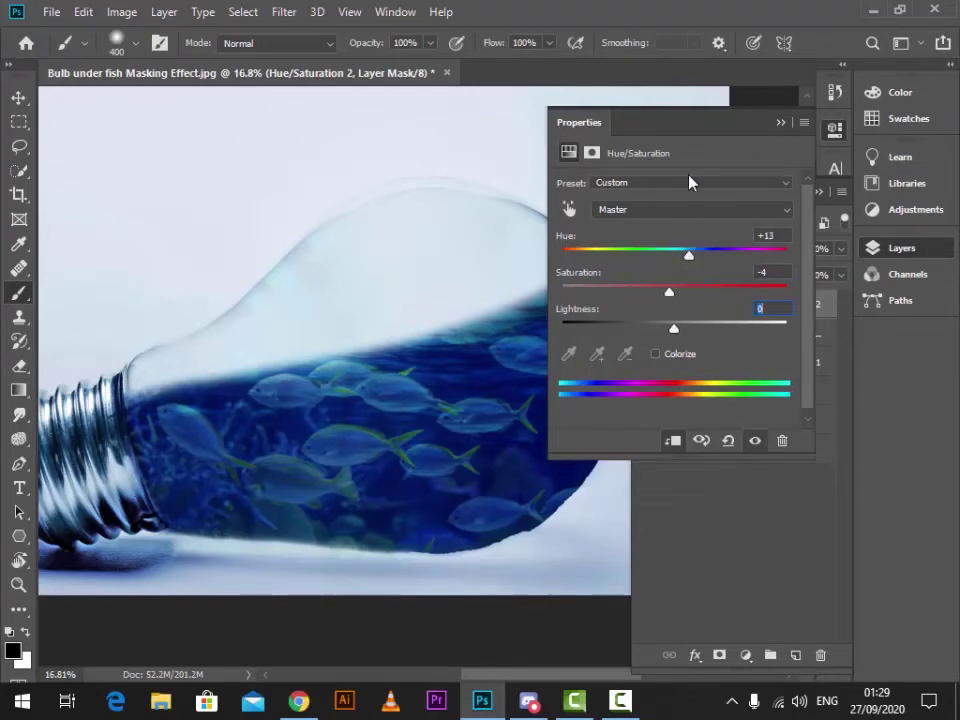
pyautogui.click(781, 123)
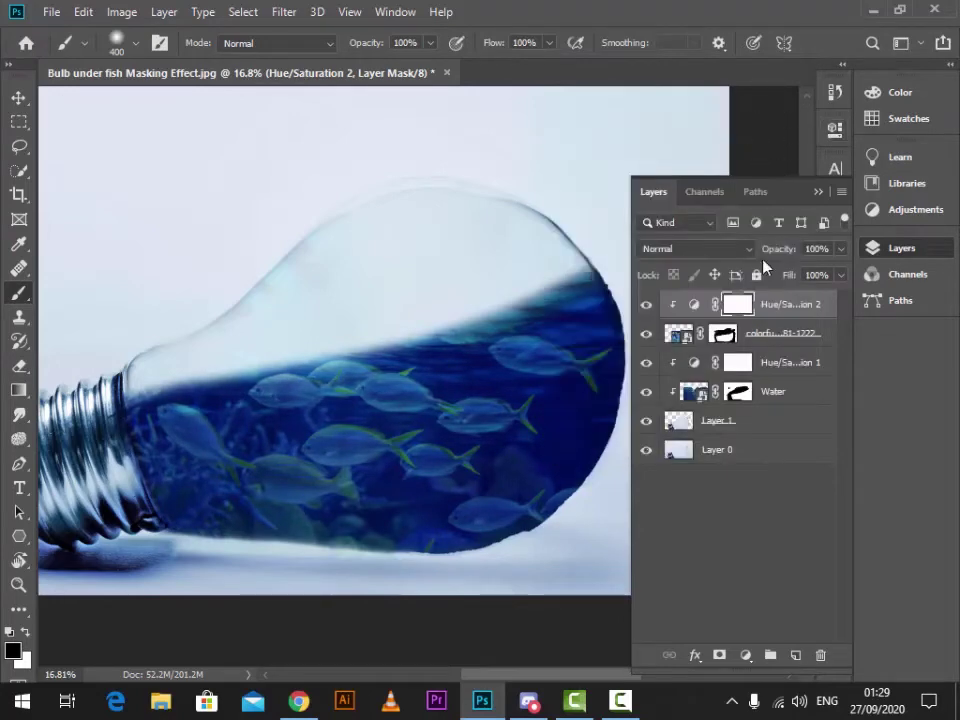
# Step: Set the aquarium layer's blending mode to Lighter Color
pyautogui.click(688, 330)
pyautogui.click(697, 248)
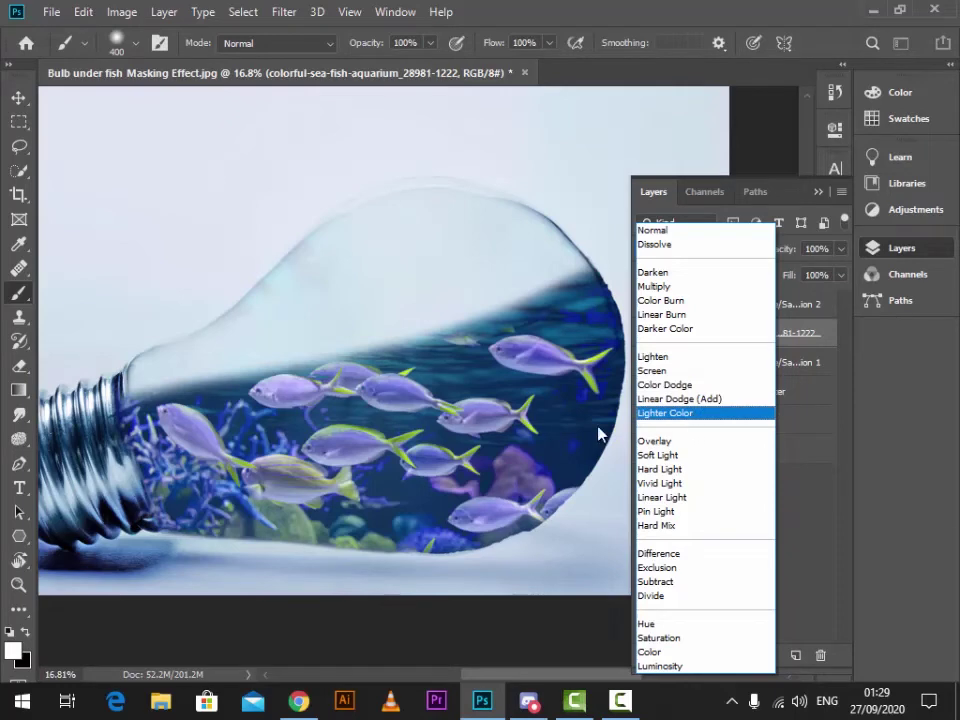
pyautogui.click(659, 414)
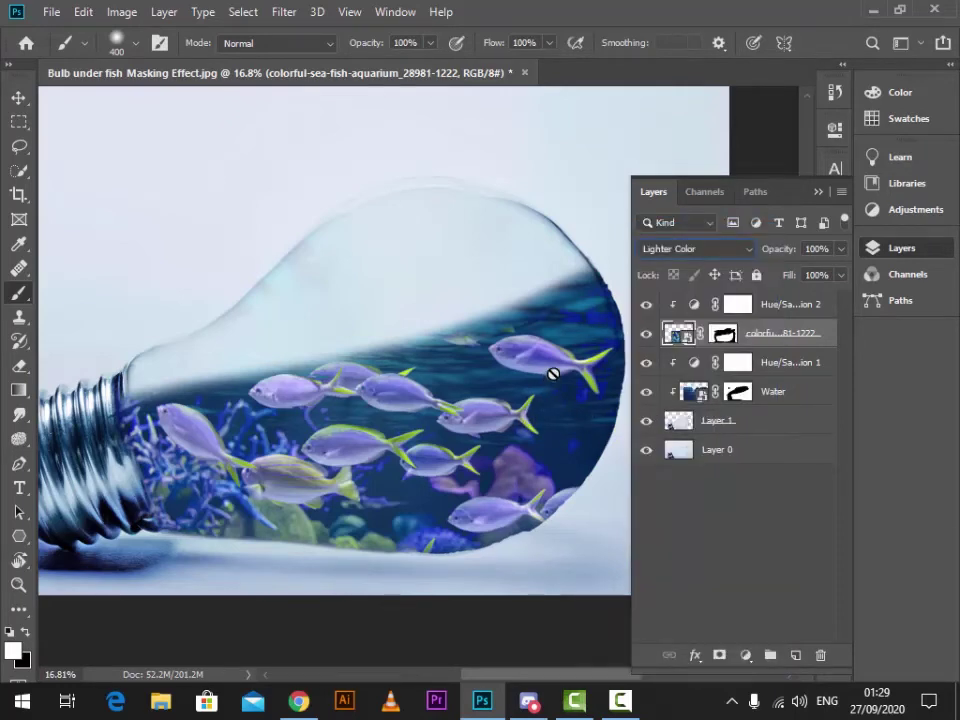
# Step: Mask the aquarium image off the bulb's metal screw base with a black brush and view the whole composition
pyautogui.click(19, 97)
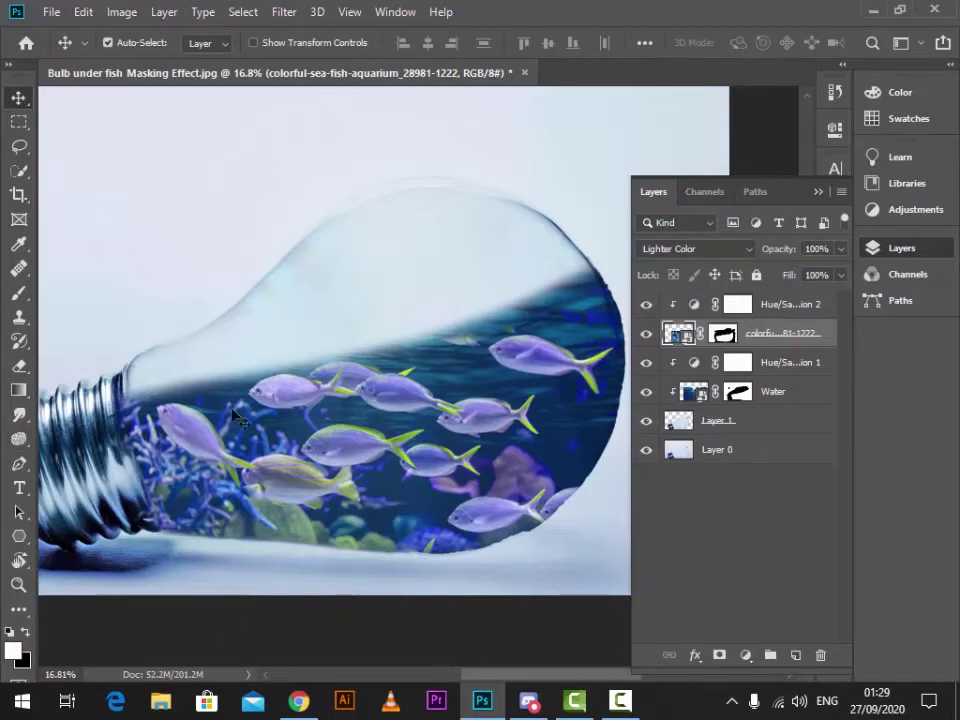
pyautogui.scroll(1, 152, 470)
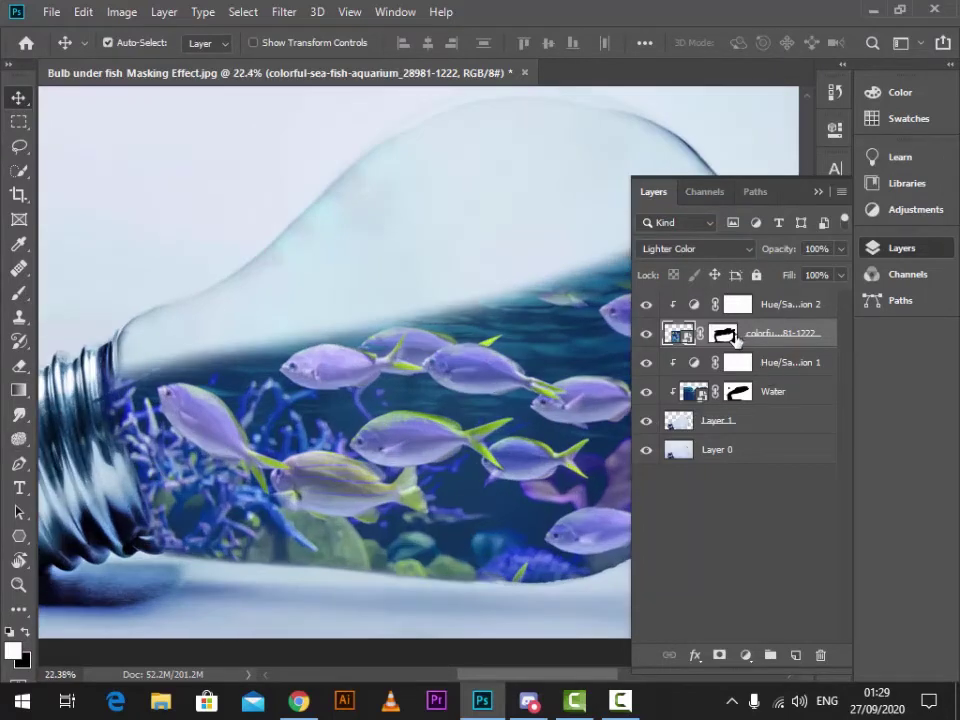
pyautogui.click(733, 338)
pyautogui.click(19, 292)
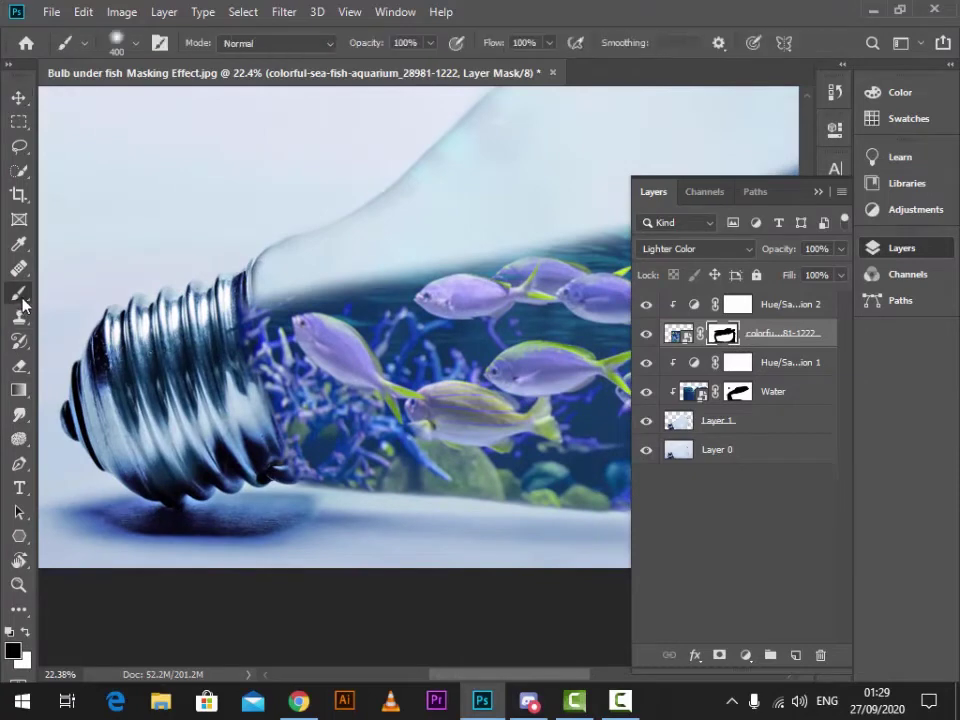
pyautogui.moveTo(210, 310)
pyautogui.mouseDown()
pyautogui.moveTo(265, 495)
pyautogui.moveTo(227, 435)
pyautogui.moveTo(210, 350)
pyautogui.mouseUp()
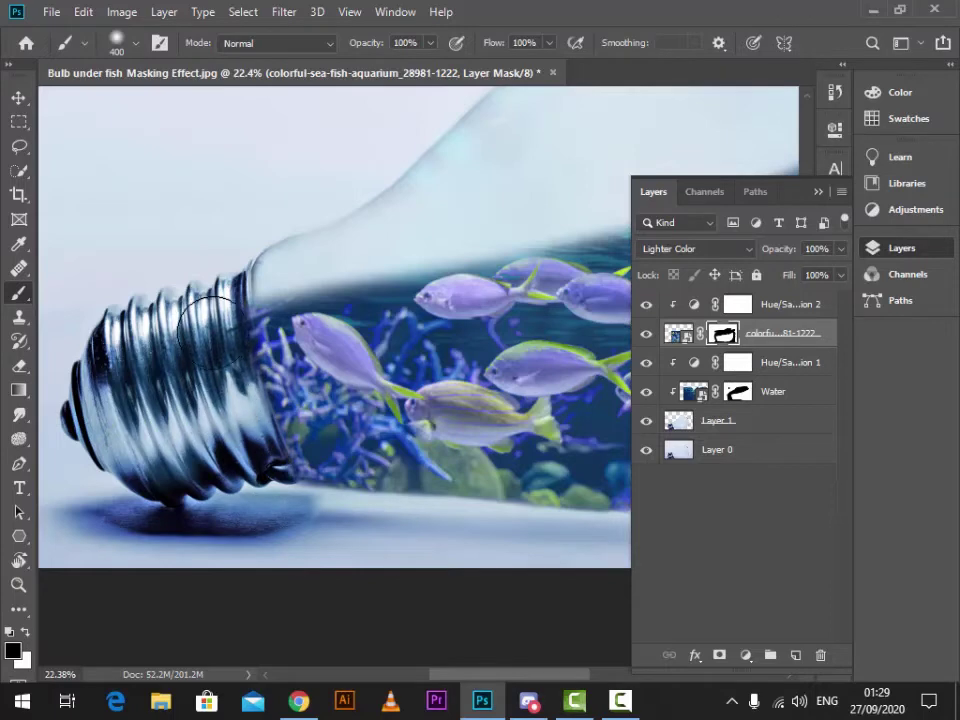
pyautogui.scroll(-1, 195, 510)
pyautogui.moveTo(367, 556); pyautogui.dragTo(246, 521)
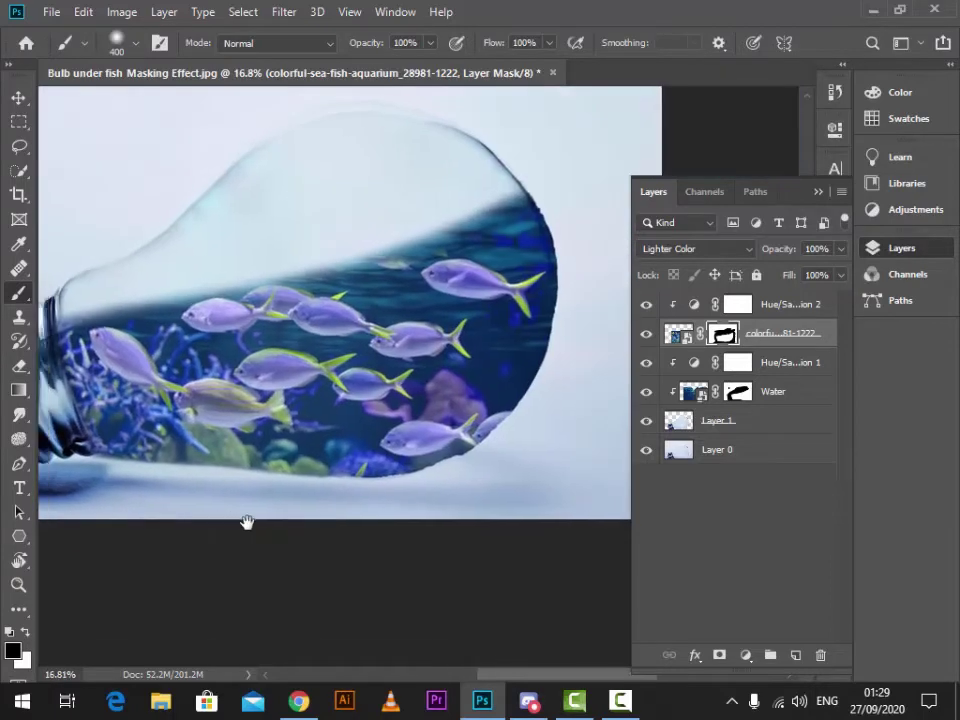
pyautogui.scroll(-1, 317, 531)
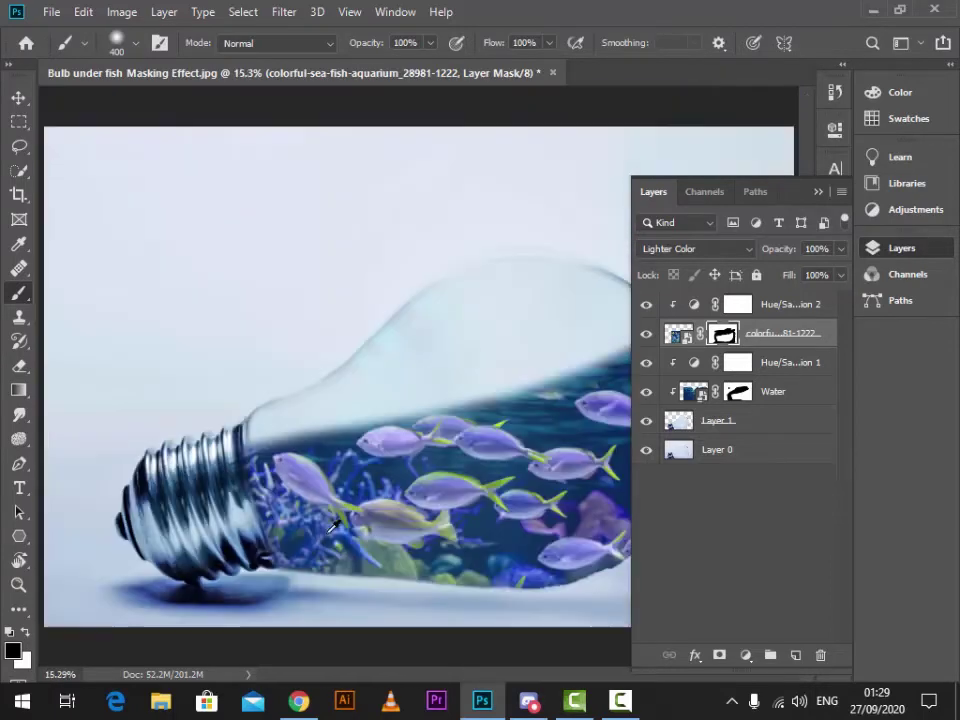
pyautogui.click(19, 97)
pyautogui.click(818, 192)
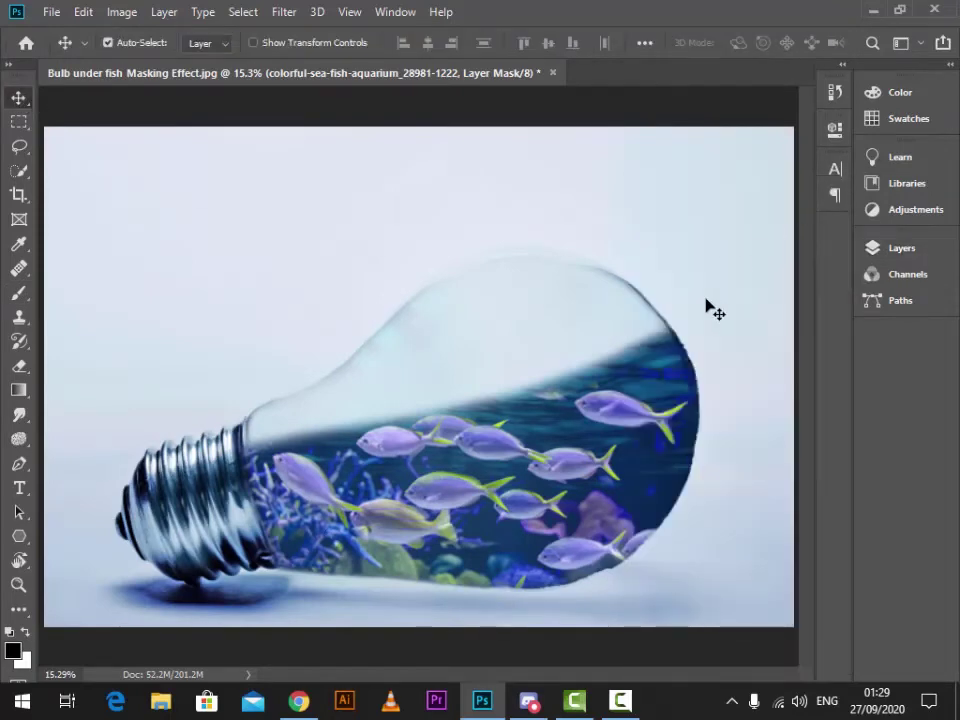
# Step: Readjust the Hue/Saturation adjustment clipped to the aquarium layer to turn the purple fish pale blue and the coral turquoise
pyautogui.click(52, 13)
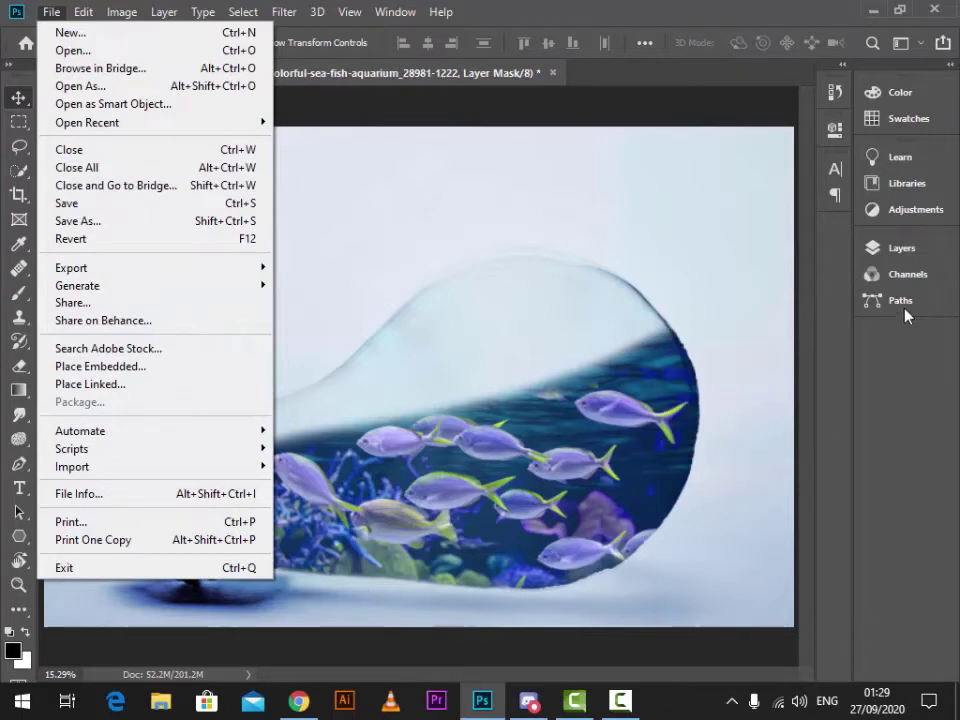
pyautogui.click(909, 251)
pyautogui.click(905, 248)
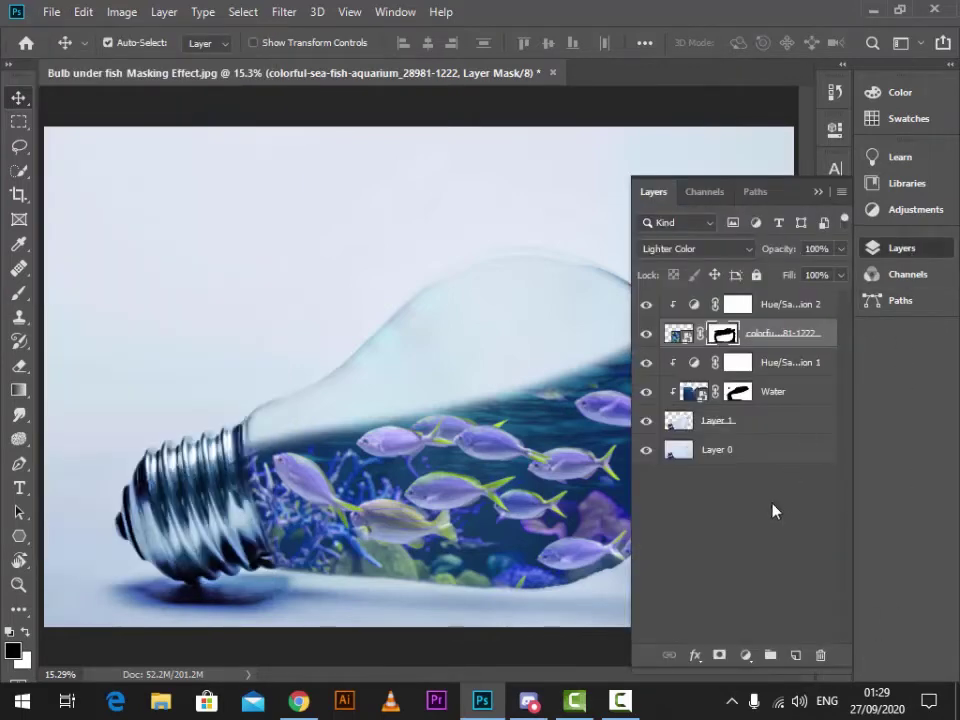
pyautogui.doubleClick(703, 305)
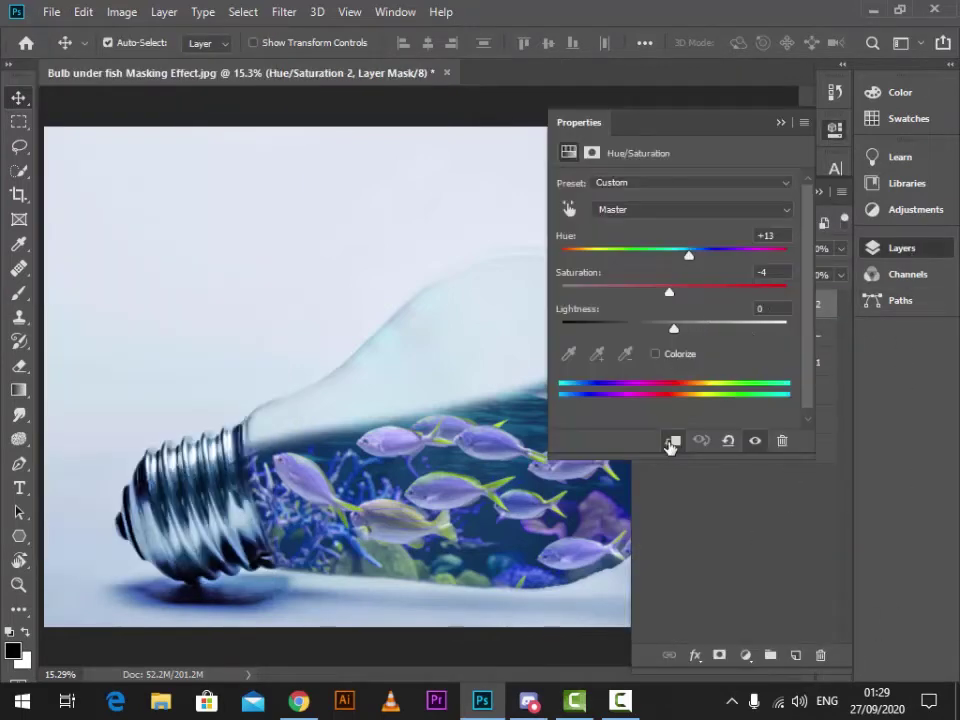
pyautogui.moveTo(690, 260); pyautogui.dragTo(673, 333)
pyautogui.click(781, 122)
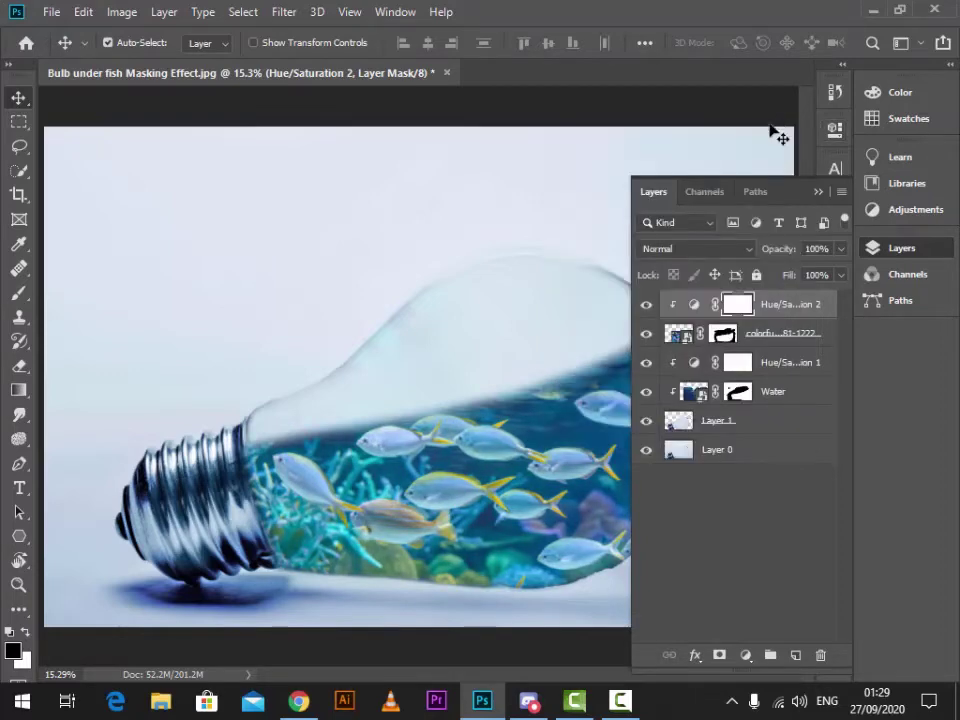
pyautogui.click(817, 192)
pyautogui.scroll(1, 622, 463)
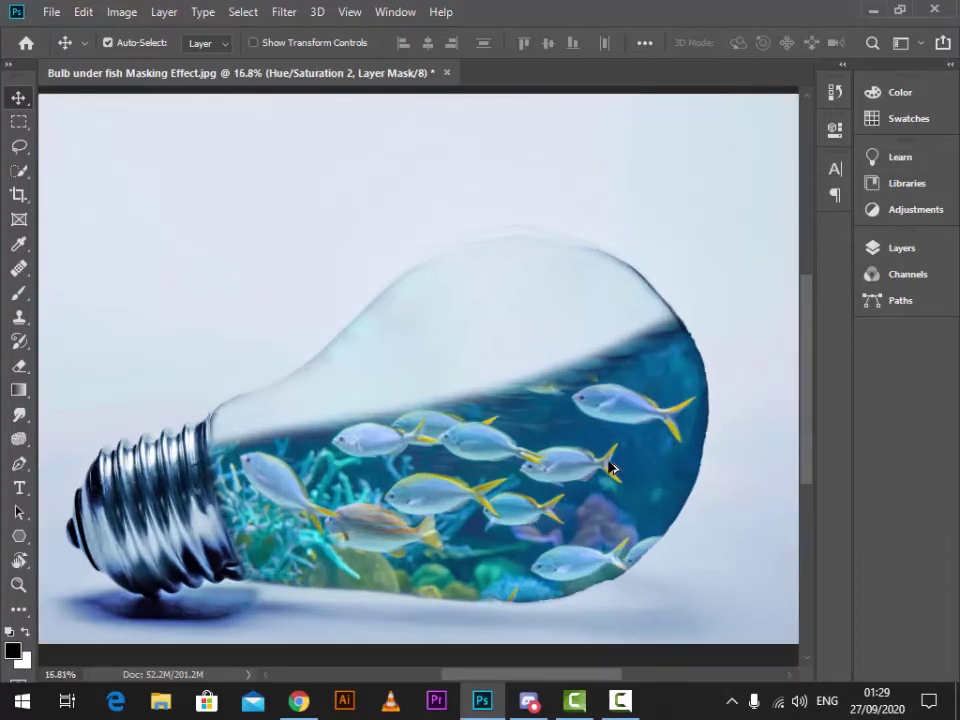
# Step: Place the red goldfish image from the Desktop as an embedded layer at the centre of the bulb composition
pyautogui.click(51, 12)
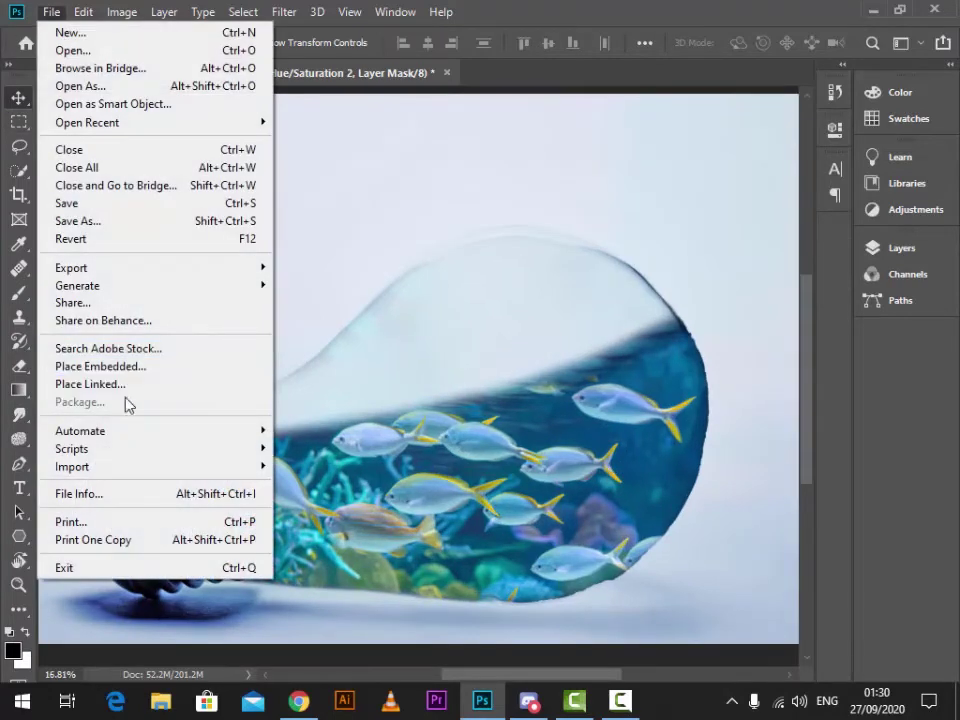
pyautogui.click(145, 377)
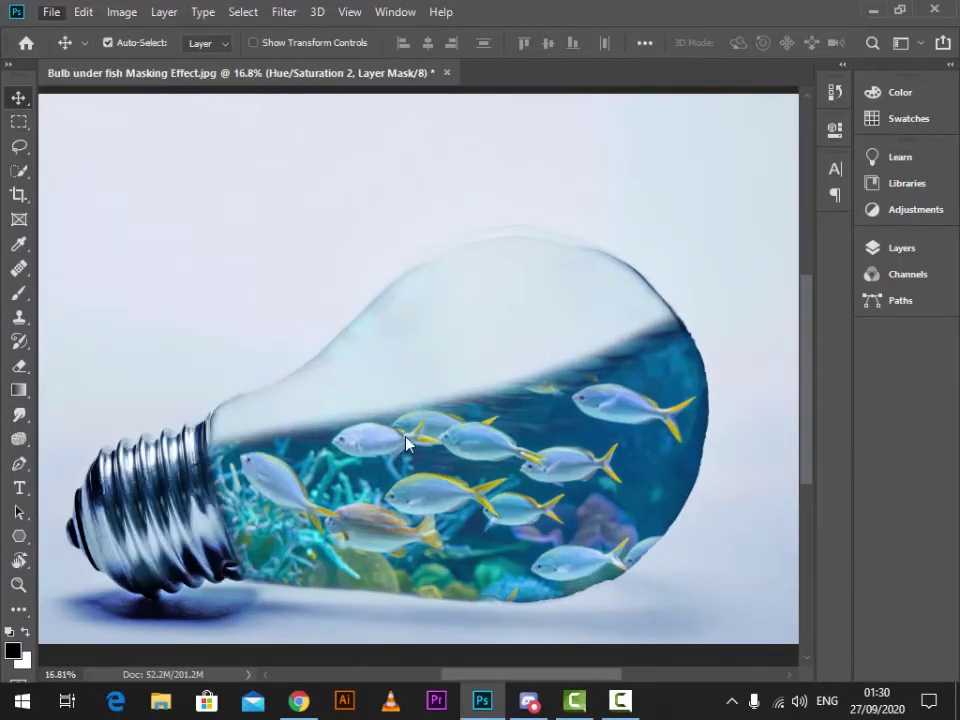
pyautogui.scroll(-1, 360, 380)
pyautogui.scroll(1, 230, 155)
pyautogui.click(230, 155)
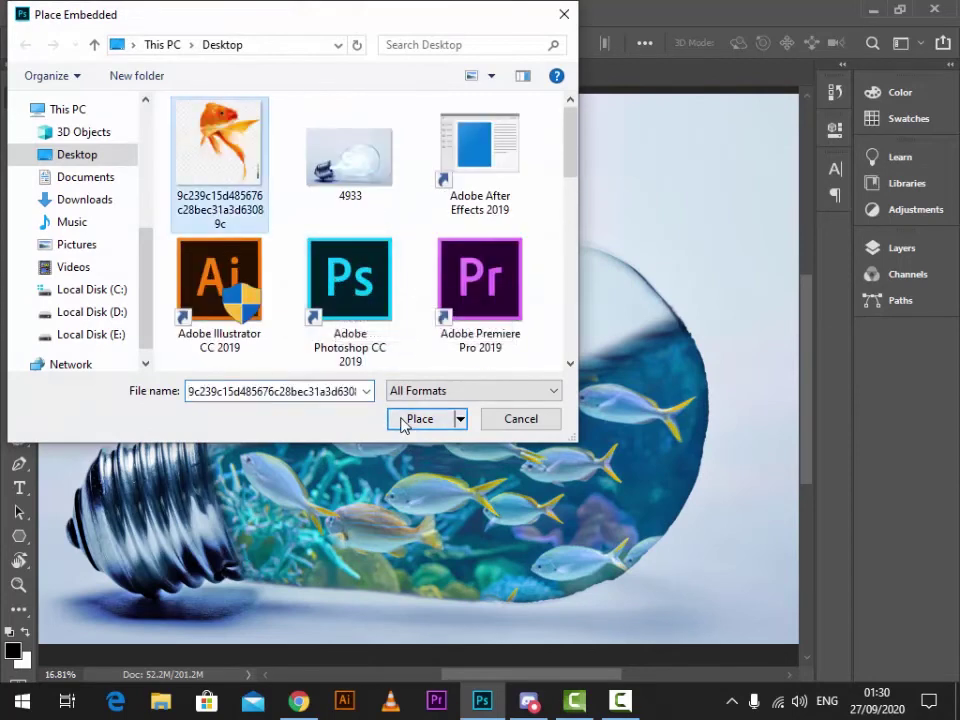
pyautogui.click(403, 420)
pyautogui.moveTo(496, 370); pyautogui.dragTo(522, 370)
pyautogui.click(880, 247)
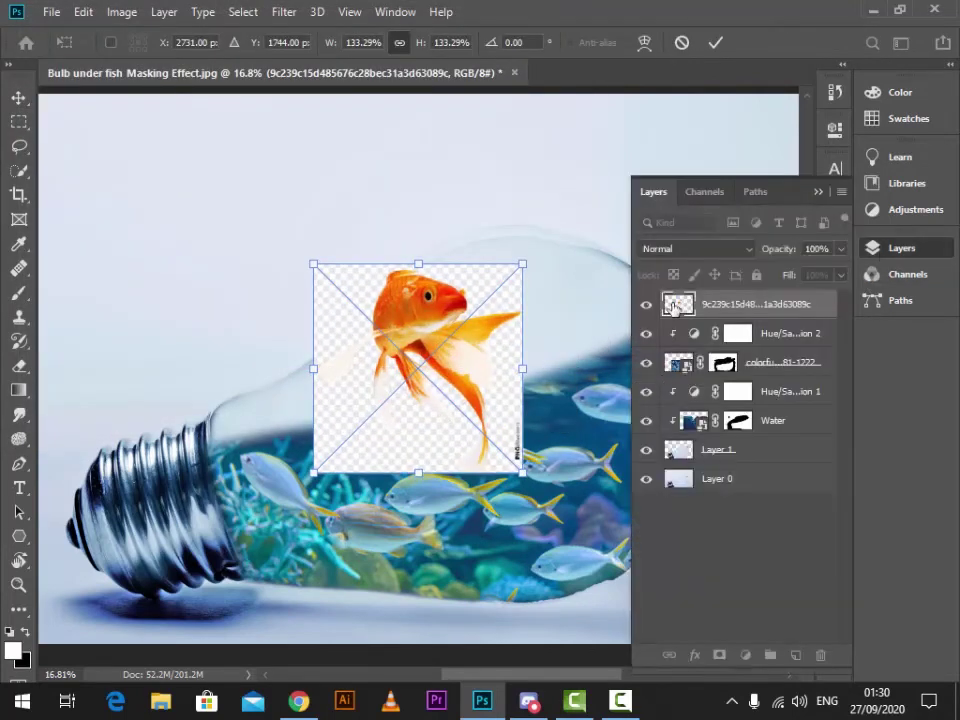
pyautogui.click(19, 99)
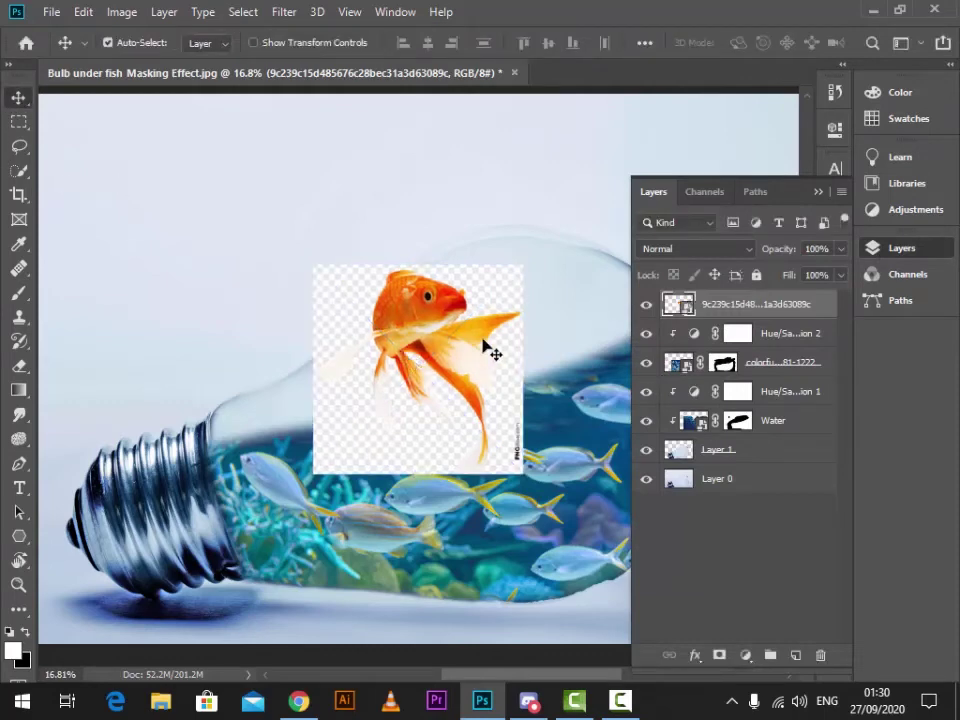
# Step: Quick-select the red goldfish, mask away its checkered background, and move it down into the bulb's water
pyautogui.click(19, 170)
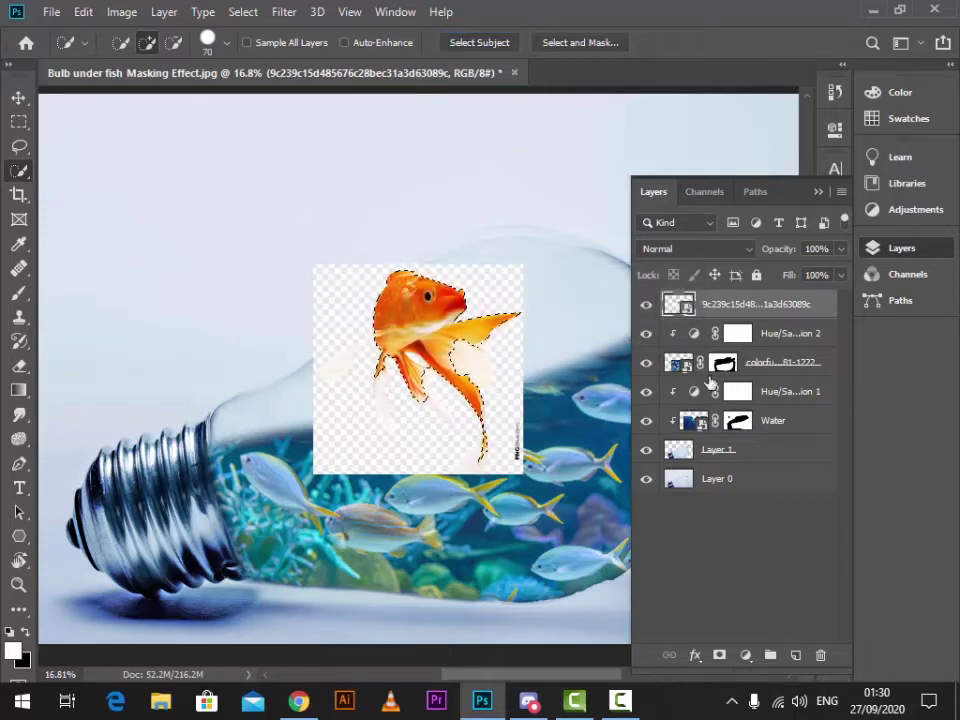
pyautogui.click(720, 656)
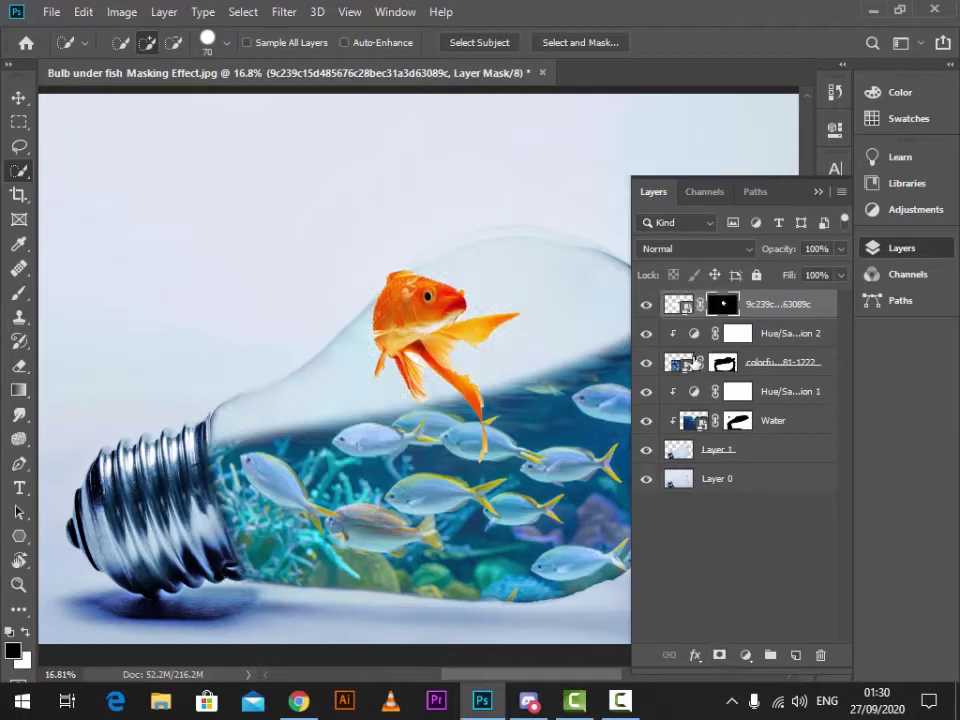
pyautogui.click(18, 97)
pyautogui.moveTo(424, 306); pyautogui.dragTo(513, 422)
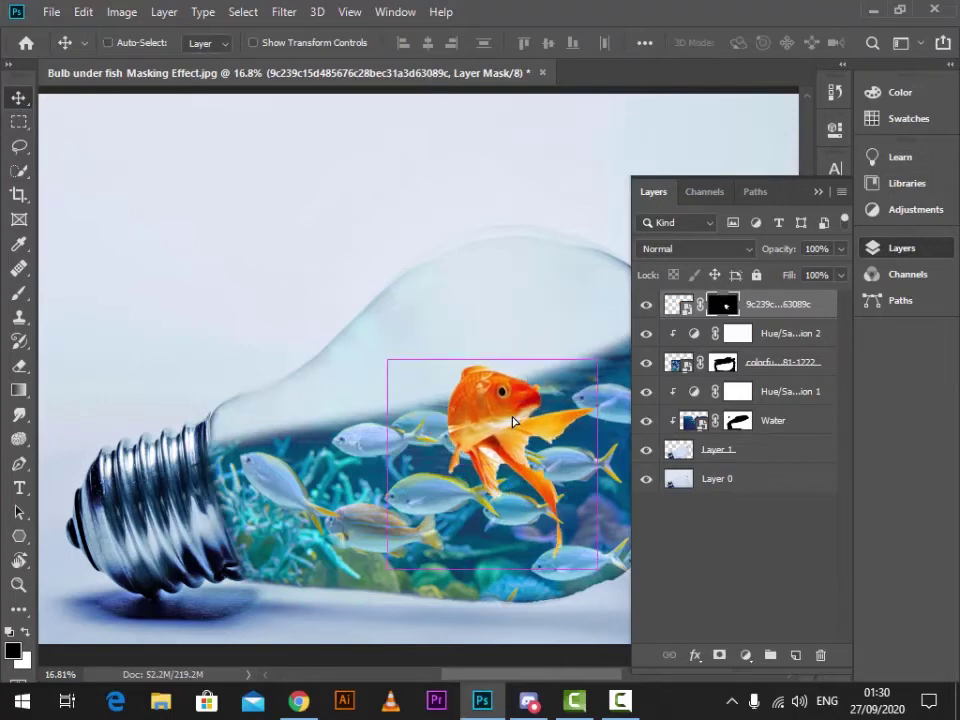
# Step: Scale the red goldfish to about 31%, rotate it about -28 degrees and position it just below the water surface
pyautogui.hotkey('ctrl', 't')
pyautogui.moveTo(597, 464); pyautogui.dragTo(562, 425)
pyautogui.moveTo(582, 467); pyautogui.dragTo(602, 452)
pyautogui.moveTo(540, 423)
pyautogui.mouseDown()
pyautogui.moveTo(528, 404)
pyautogui.moveTo(567, 408)
pyautogui.moveTo(528, 412)
pyautogui.mouseUp()
pyautogui.moveTo(584, 460); pyautogui.dragTo(564, 410)
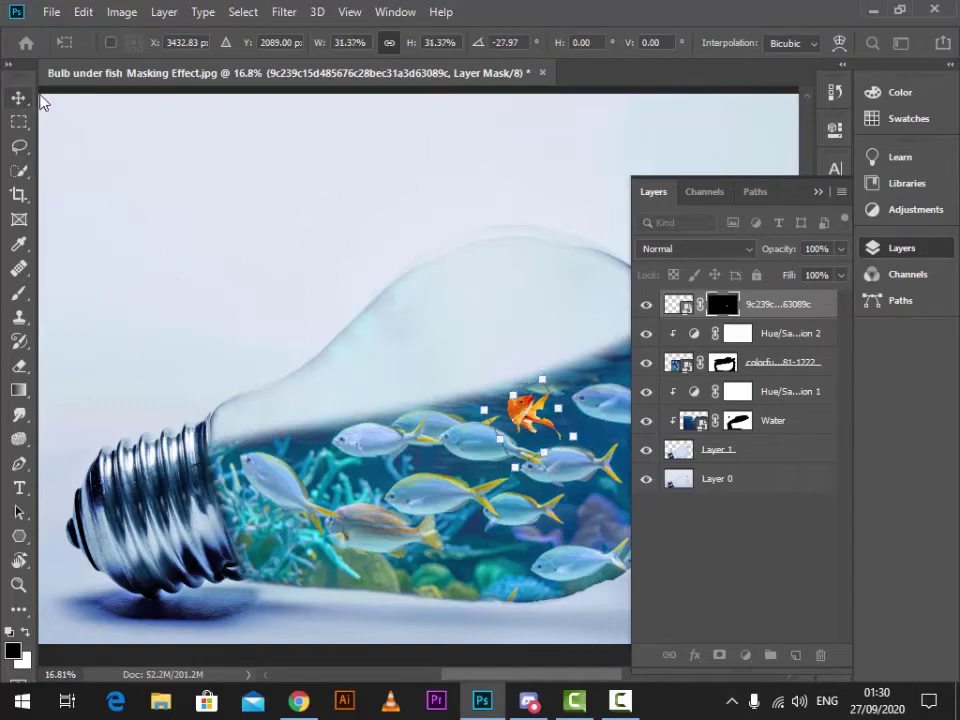
pyautogui.press('Return')
# Step: Set the red goldfish layer's blending mode to Lighten and check the fish up close
pyautogui.click(692, 250)
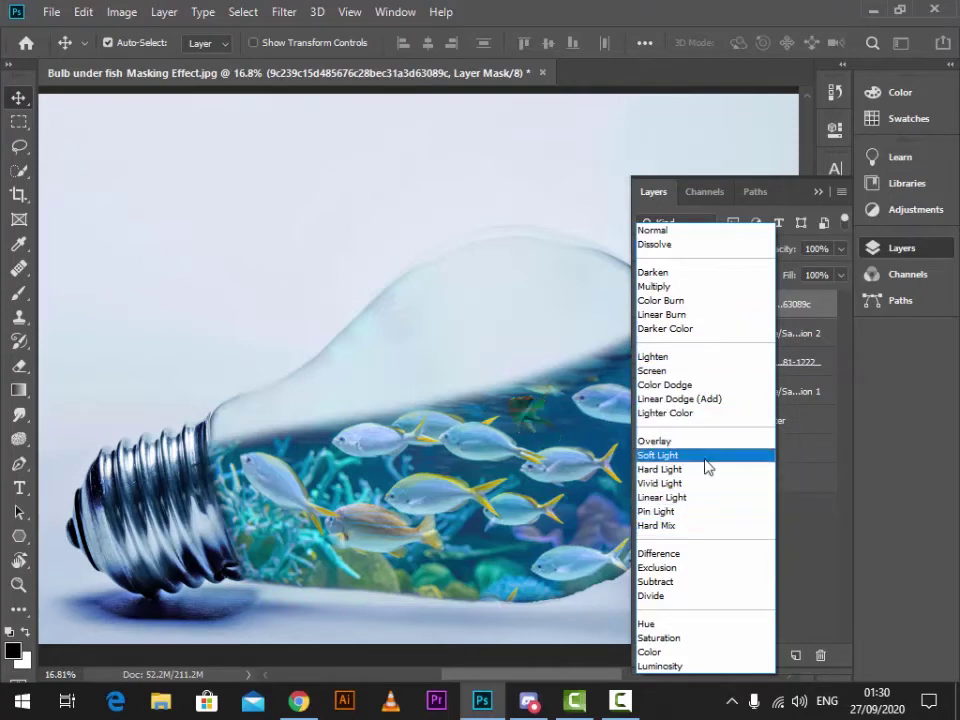
pyautogui.click(698, 362)
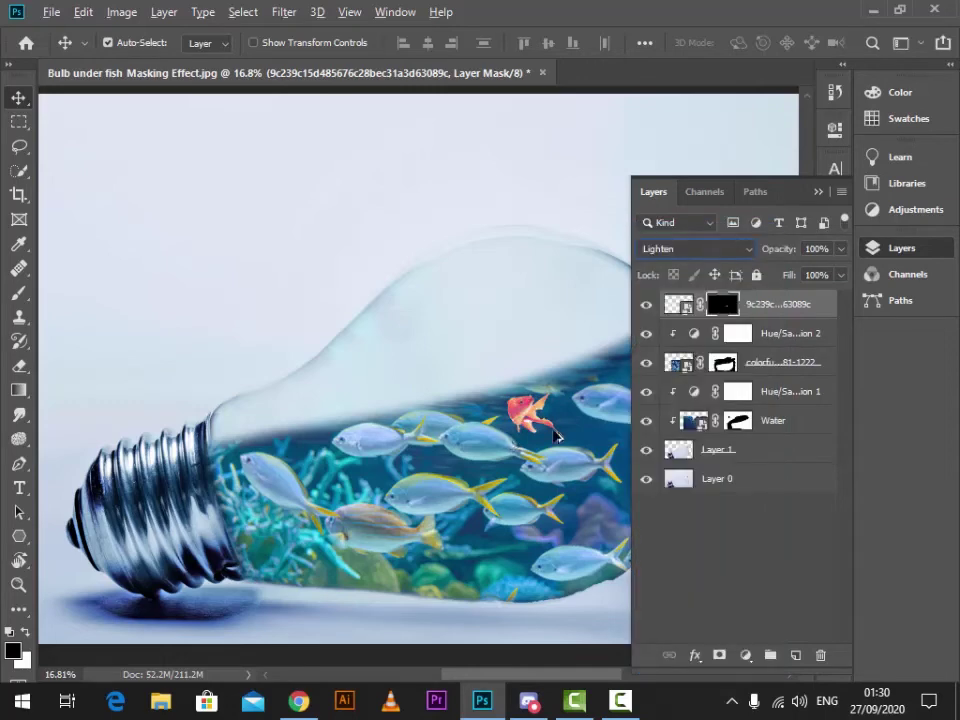
pyautogui.click(818, 192)
pyautogui.scroll(3, 557, 452)
pyautogui.scroll(-2, 559, 453)
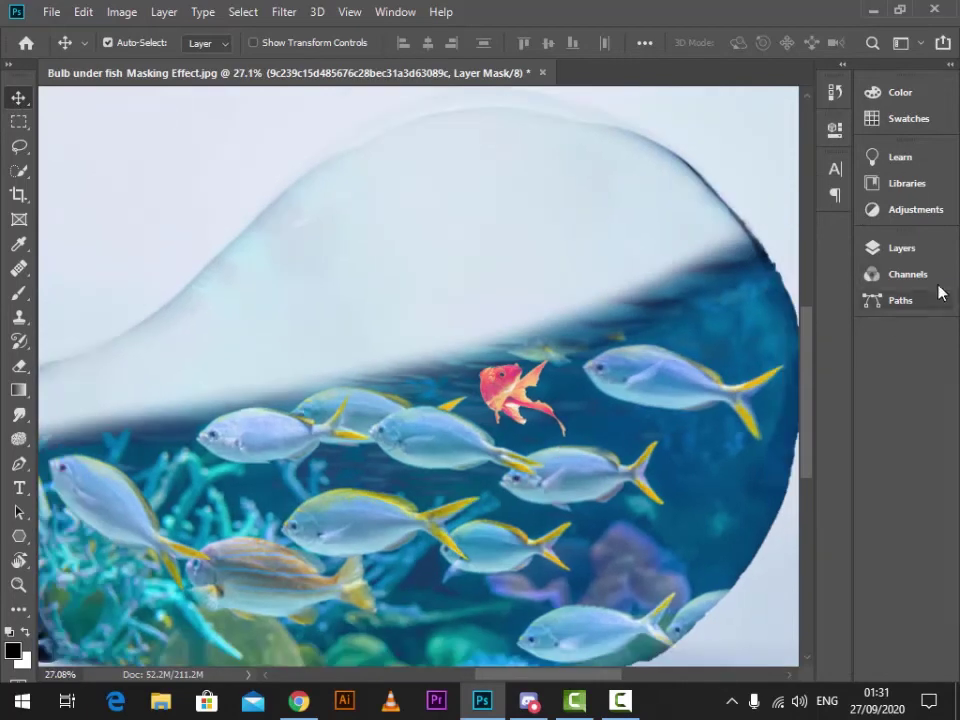
# Step: Compare other blending modes for the red goldfish layer, keep Lighten, and lower the layer's opacity to about 82%
pyautogui.click(898, 247)
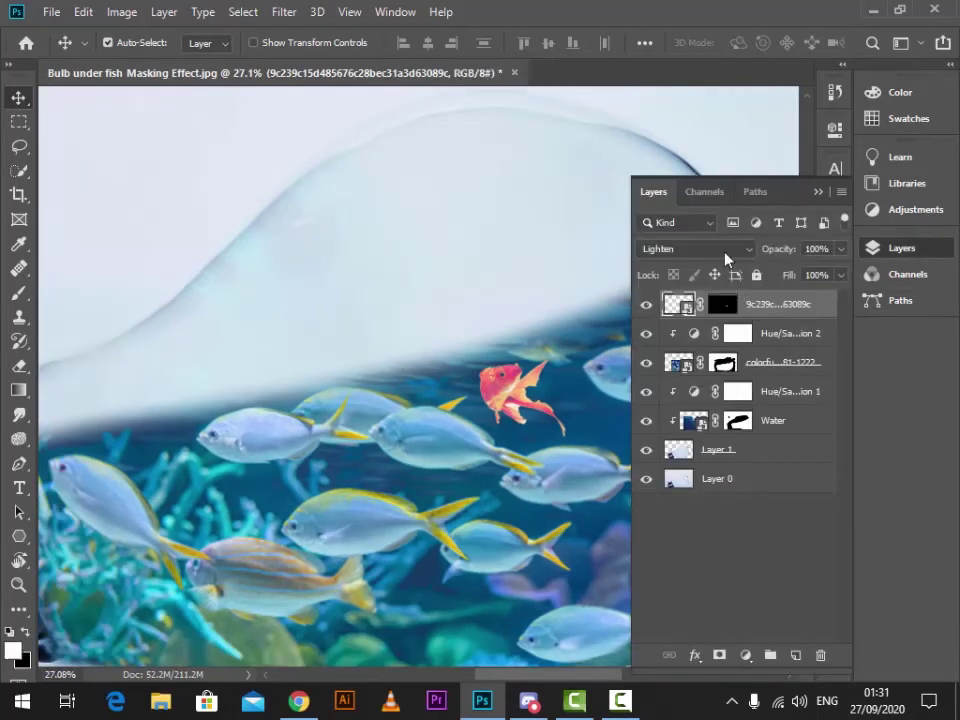
pyautogui.click(727, 259)
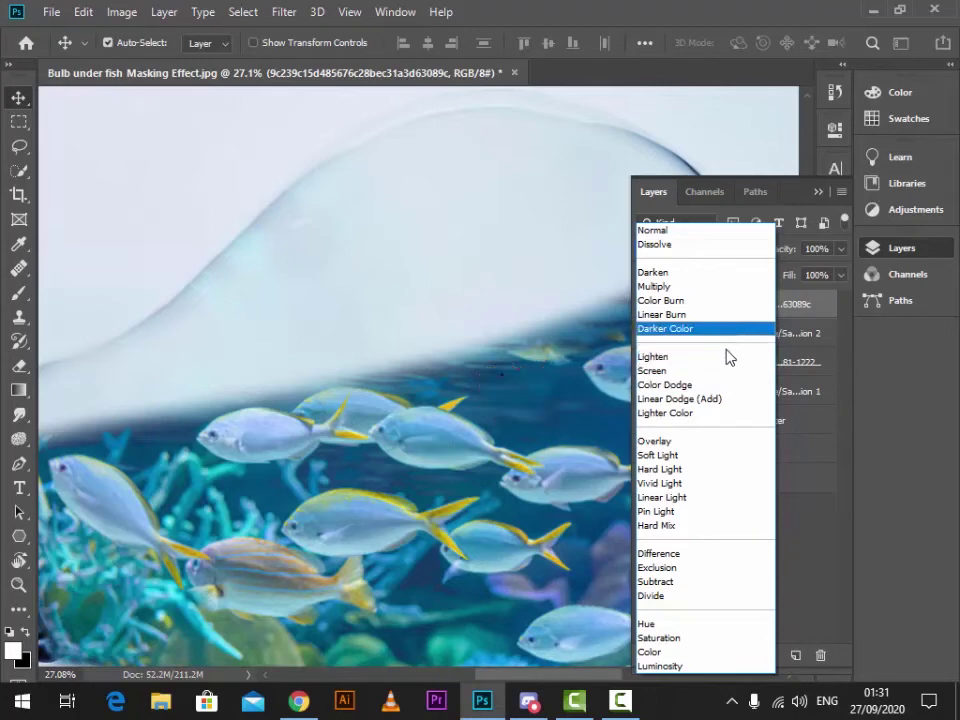
pyautogui.click(729, 358)
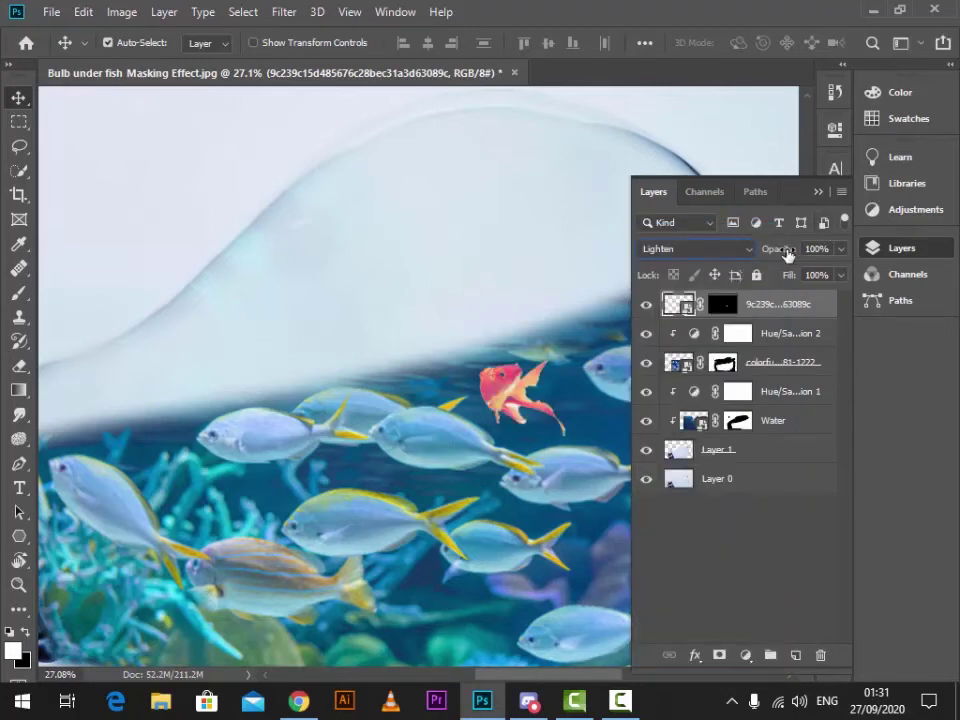
pyautogui.moveTo(788, 256); pyautogui.dragTo(779, 256)
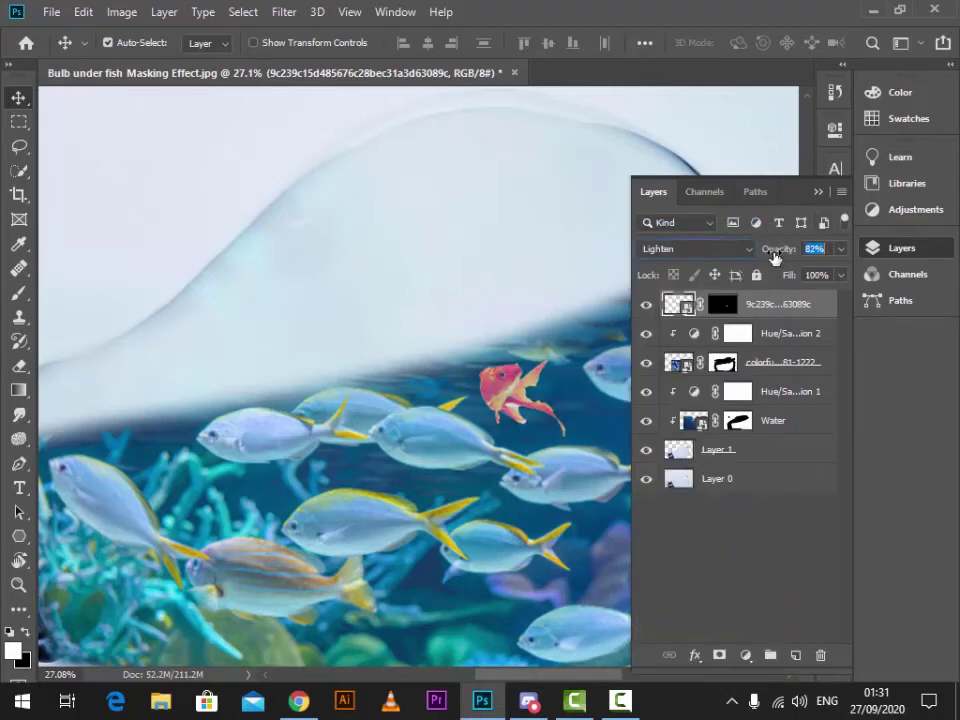
pyautogui.click(817, 191)
pyautogui.hotkey('ctrl', '0')
# Step: Place the yellow-orange goldfish image named unnamed from the Desktop as an embedded layer
pyautogui.click(55, 11)
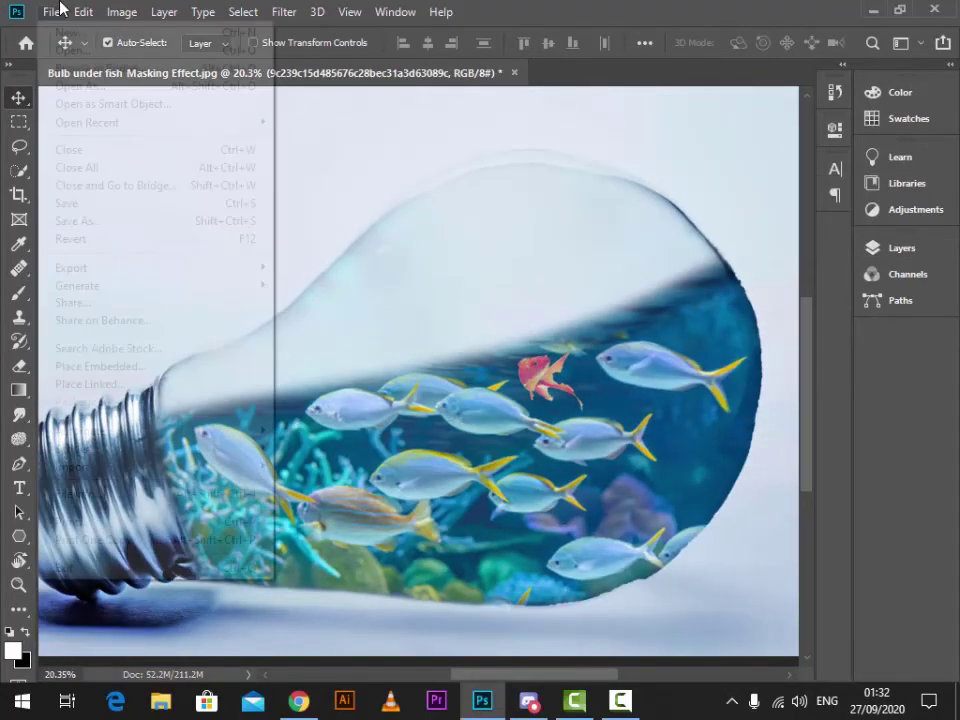
pyautogui.click(238, 370)
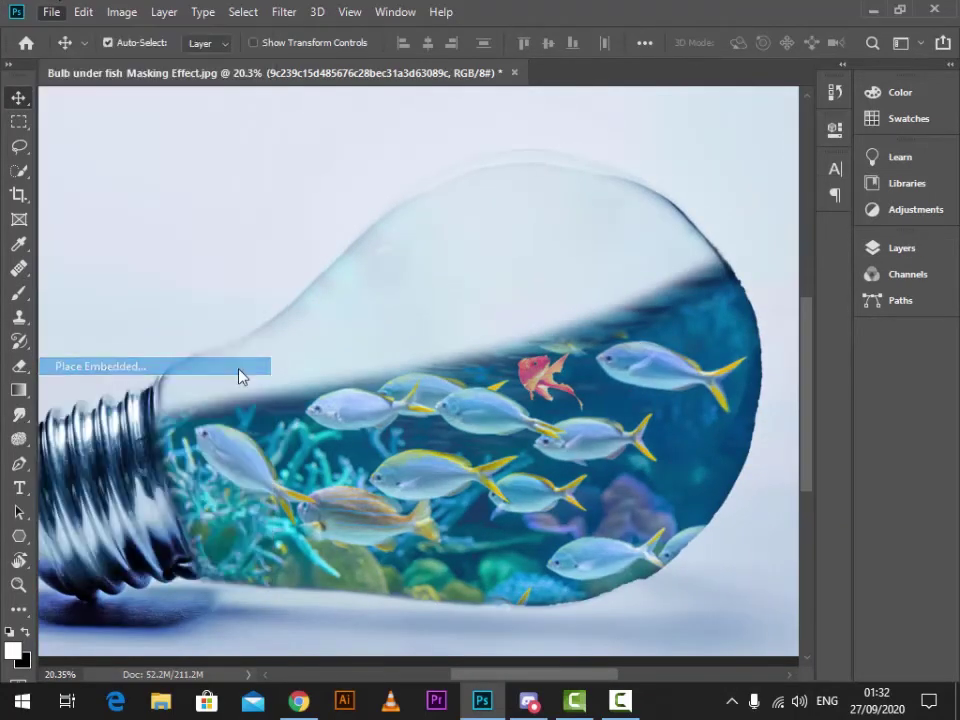
pyautogui.scroll(-5, 326, 304)
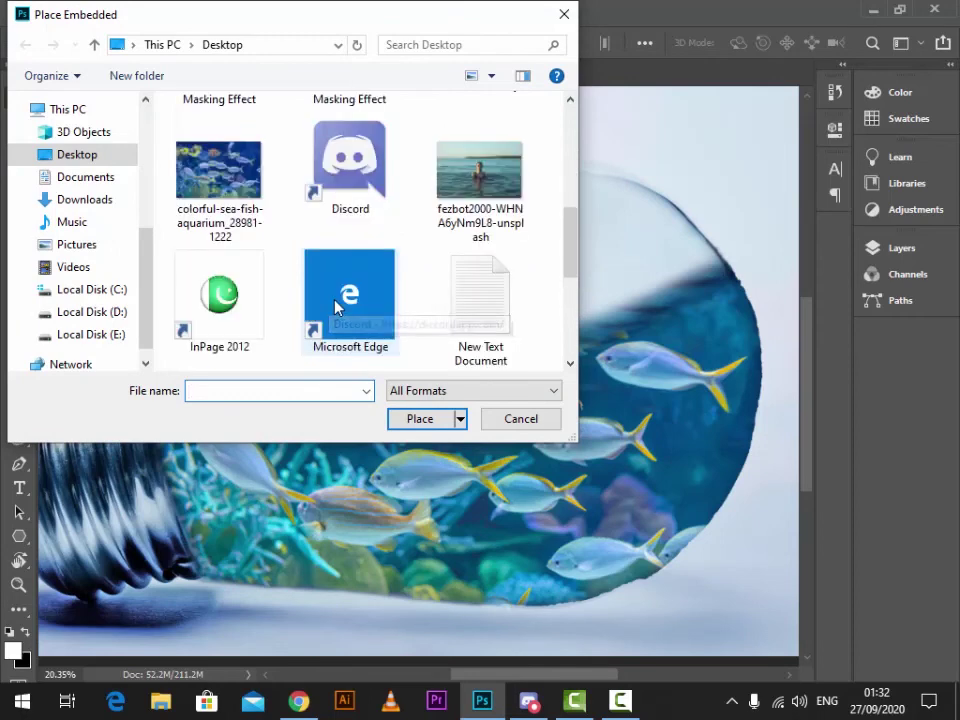
pyautogui.scroll(-3, 338, 308)
pyautogui.click(231, 272)
pyautogui.click(420, 419)
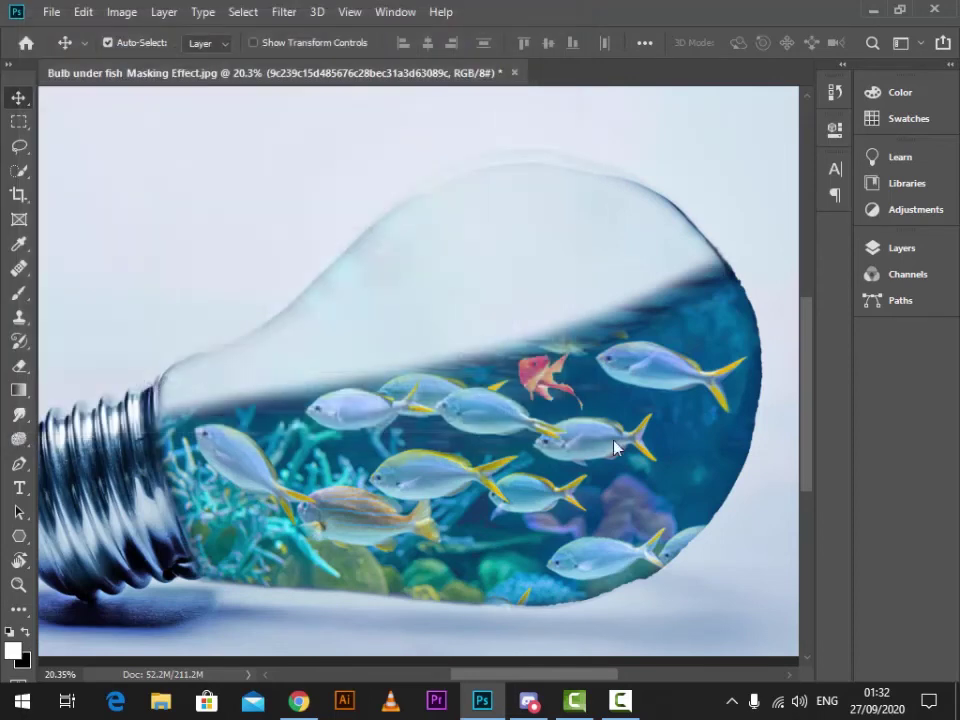
# Step: Flip the placed yellow-orange goldfish horizontally and commit the placement
pyautogui.moveTo(462, 374); pyautogui.dragTo(489, 373)
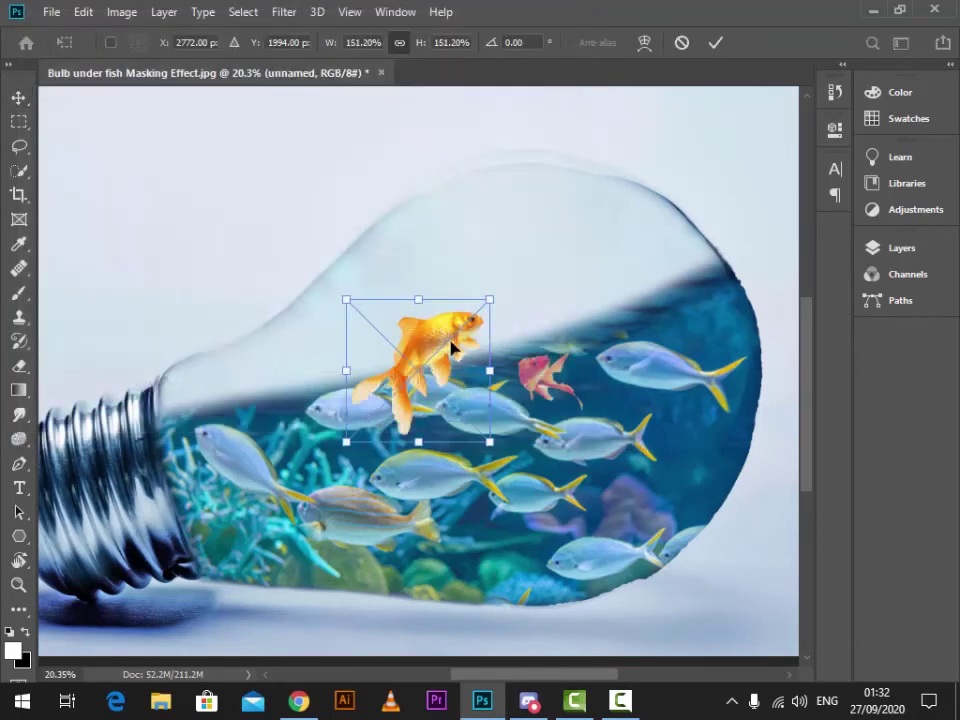
pyautogui.rightClick(452, 346)
pyautogui.click(491, 562)
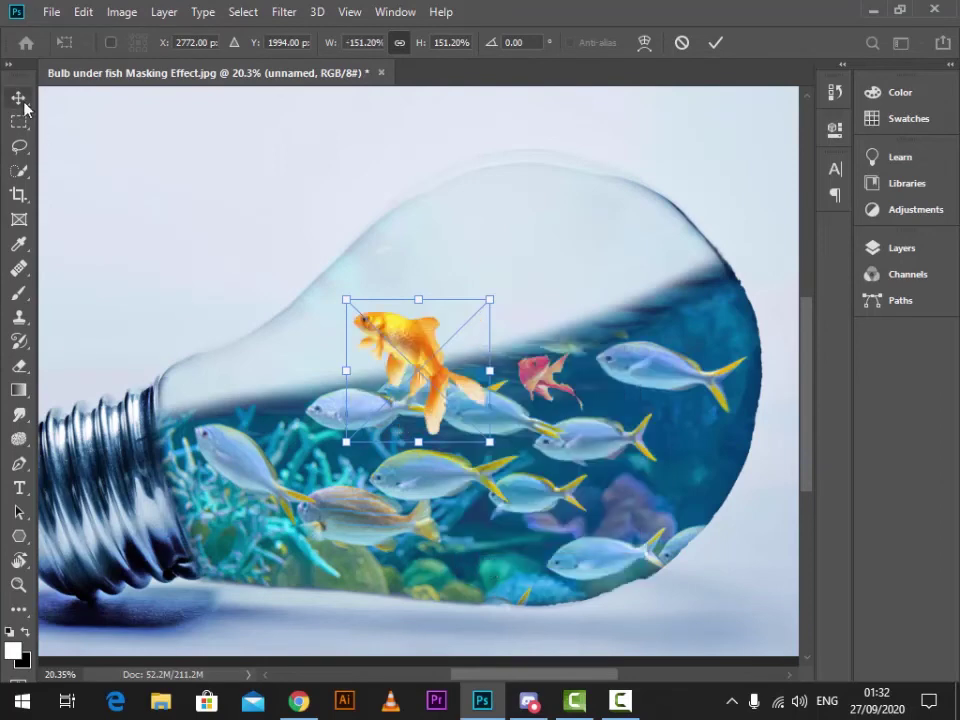
pyautogui.press('Return')
# Step: Scale the yellow-orange goldfish to about 74% and move it into the water near the bulb's rounded end
pyautogui.hotkey('ctrl', 't')
pyautogui.moveTo(489, 370); pyautogui.dragTo(696, 452)
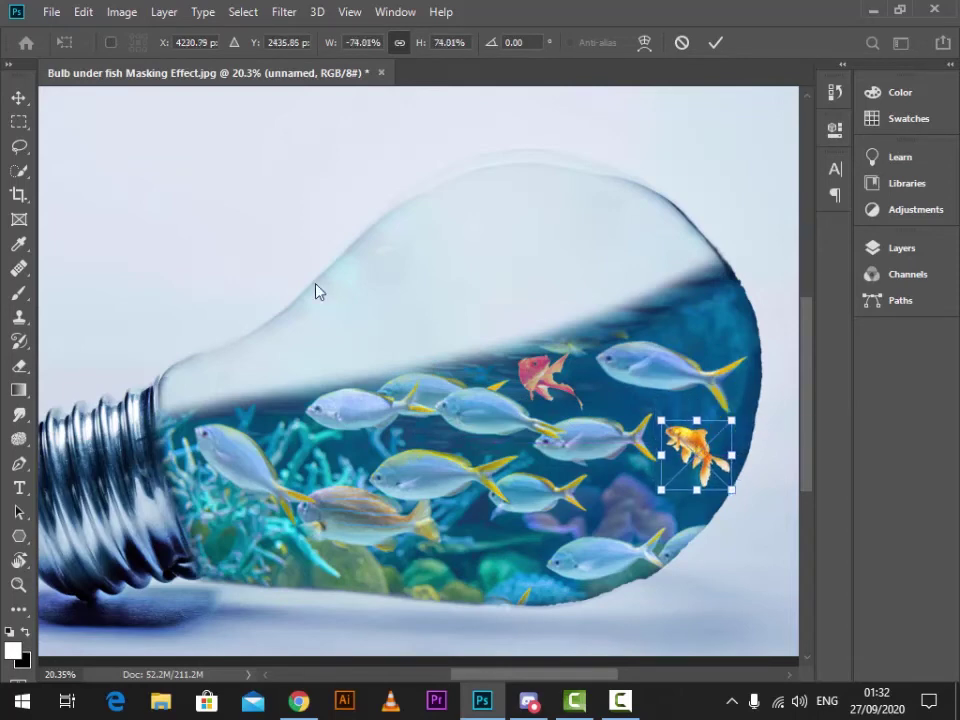
pyautogui.click(27, 98)
pyautogui.click(883, 252)
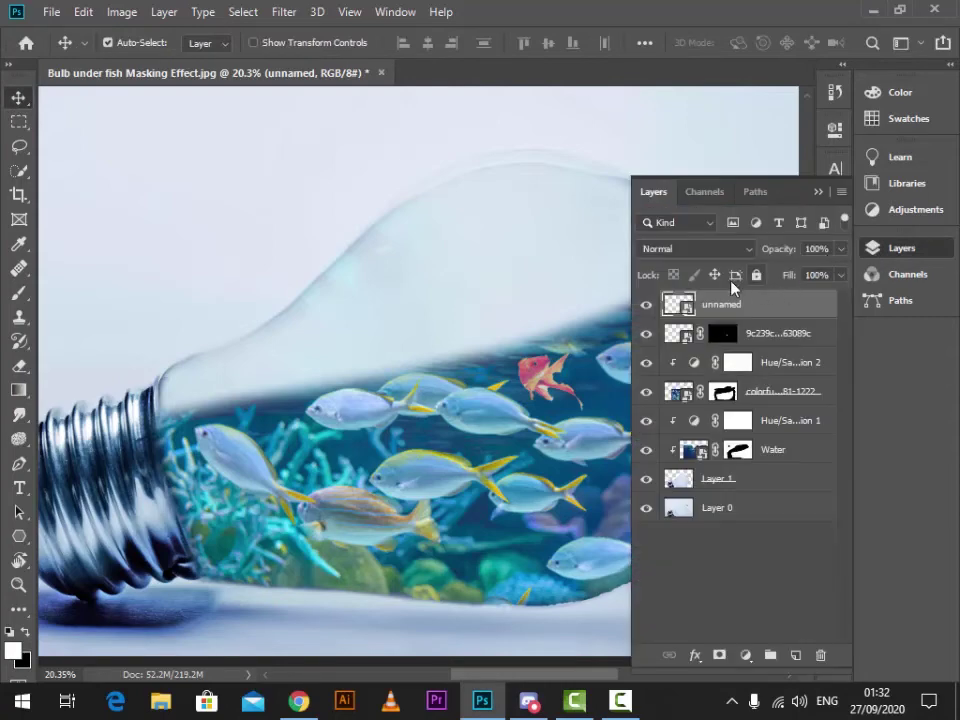
pyautogui.click(709, 255)
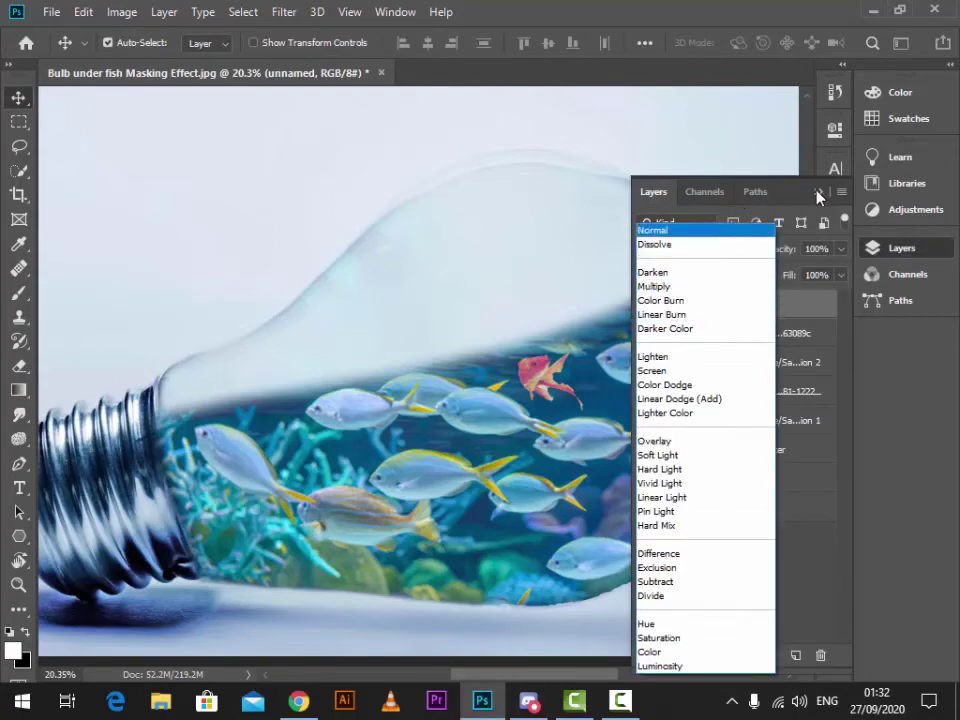
pyautogui.click(794, 192)
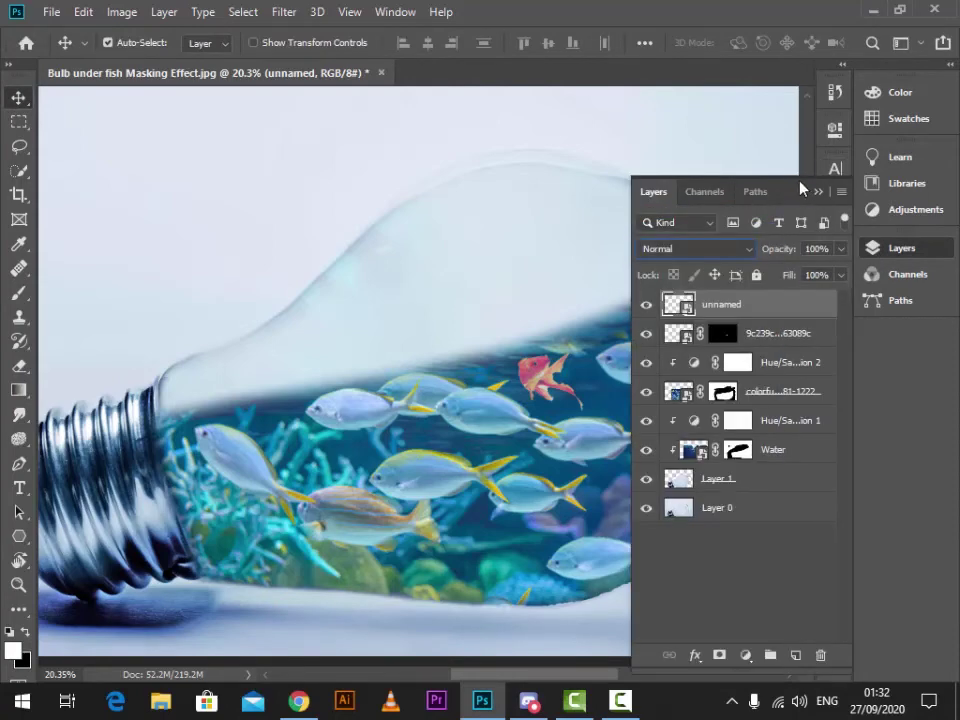
# Step: Dock the Layers, Channels and Paths panels with the Learn, Libraries and Adjustments group, and select the bottom bulb photo layer
pyautogui.moveTo(800, 188); pyautogui.dragTo(891, 170)
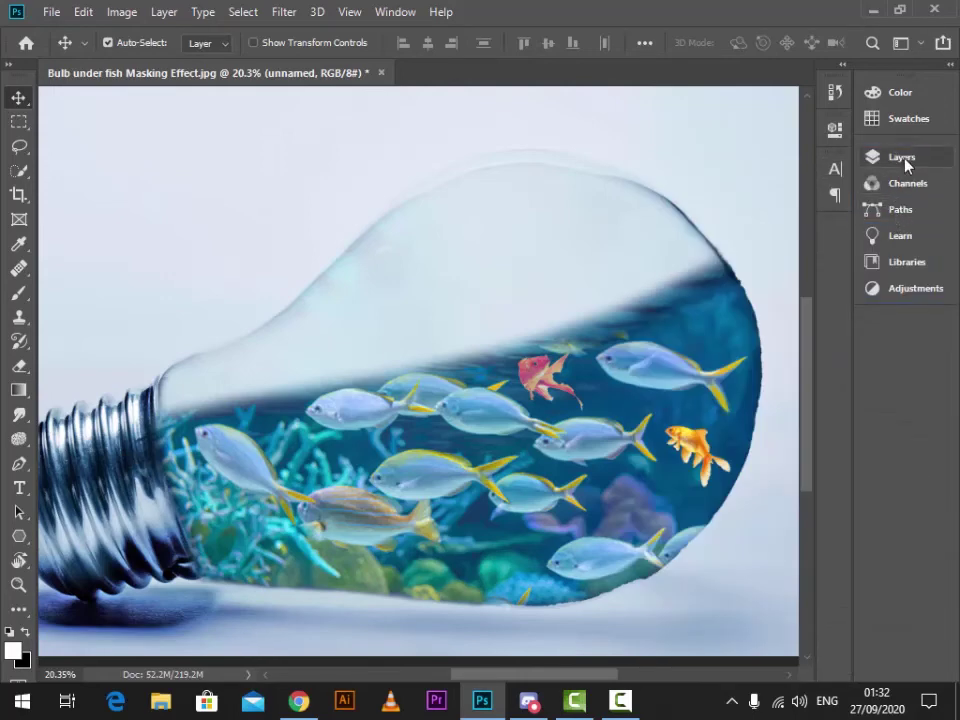
pyautogui.click(905, 163)
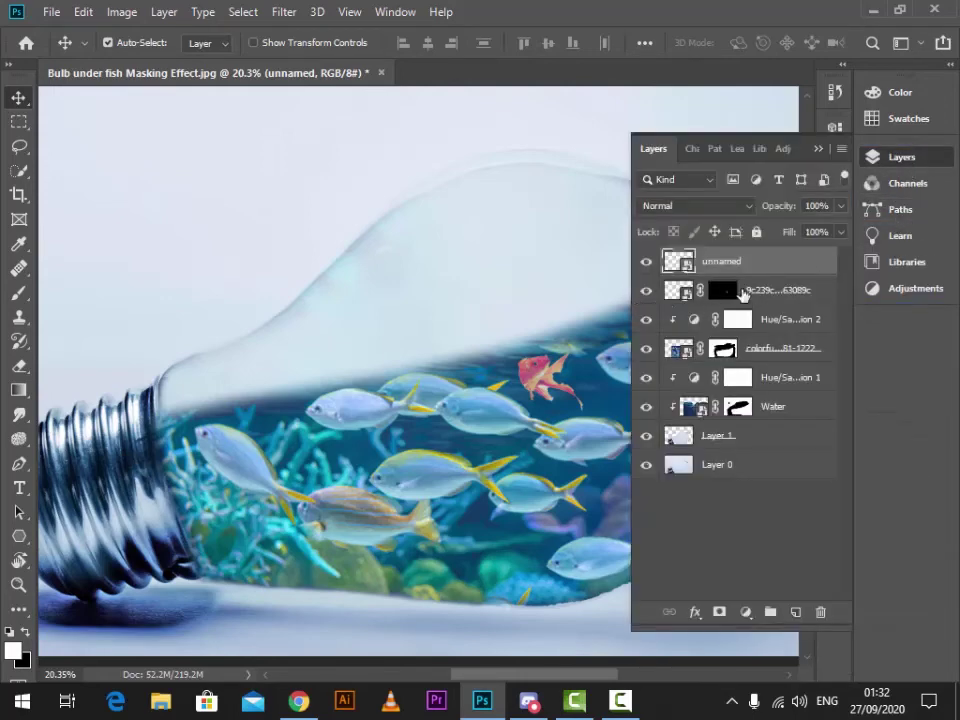
pyautogui.click(474, 126)
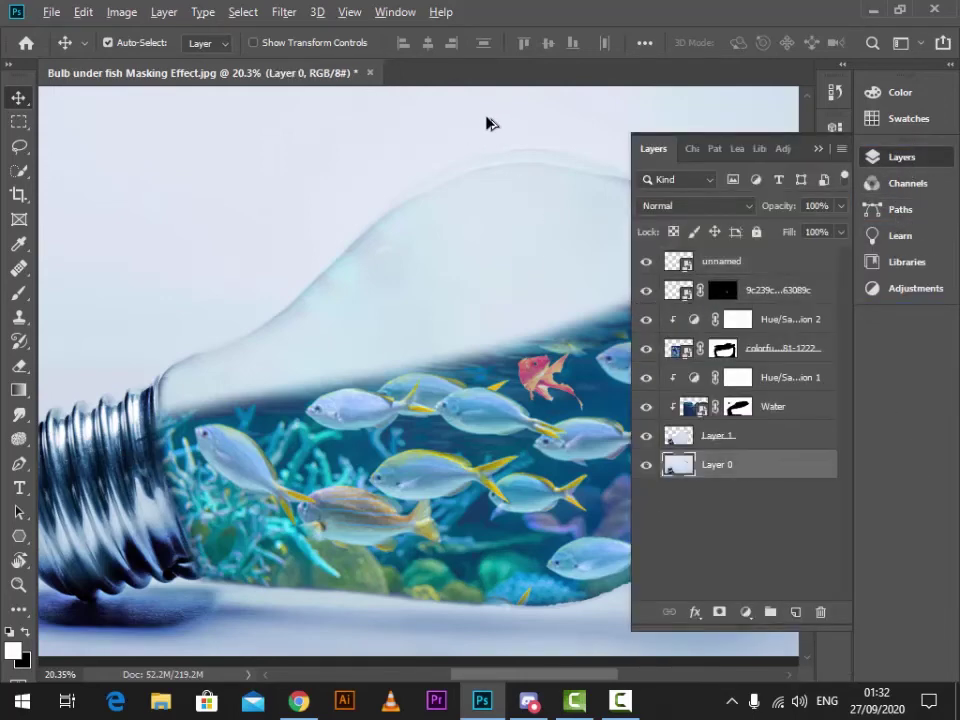
pyautogui.moveTo(451, 128); pyautogui.dragTo(268, 118)
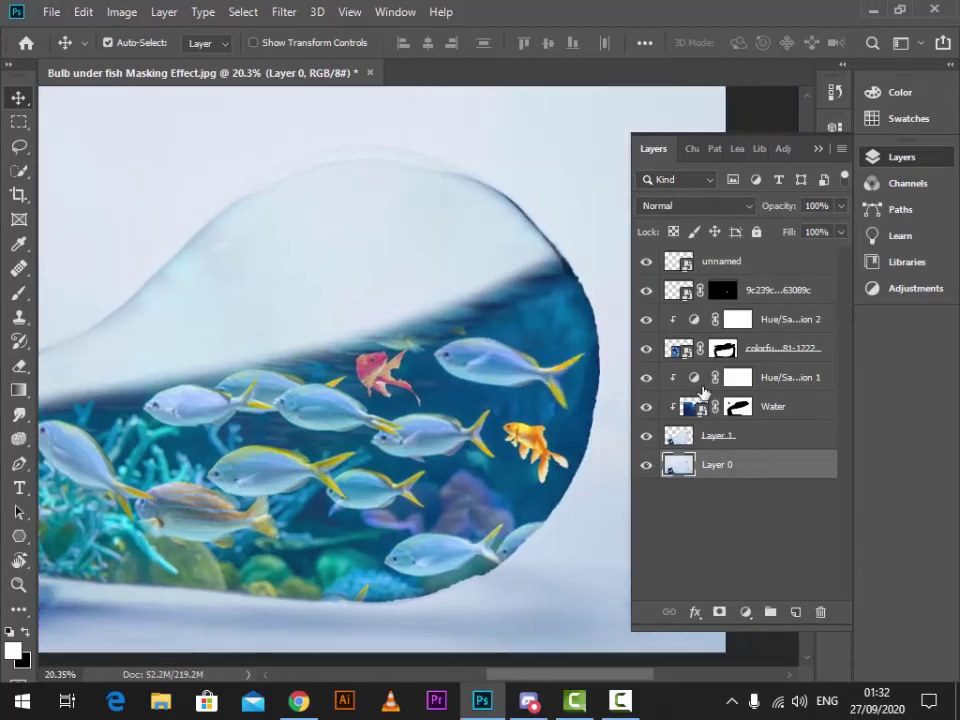
# Step: Set the yellow-orange goldfish layer named unnamed to Lighten blending at about 88% opacity, and collapse the layer list
pyautogui.click(678, 272)
pyautogui.click(712, 206)
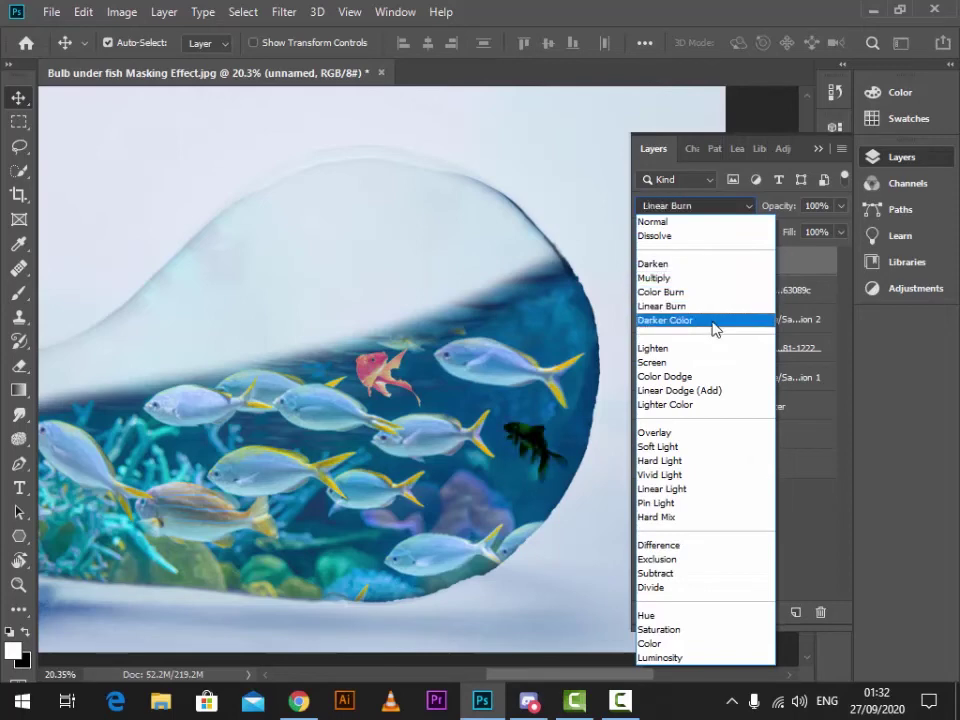
pyautogui.click(714, 350)
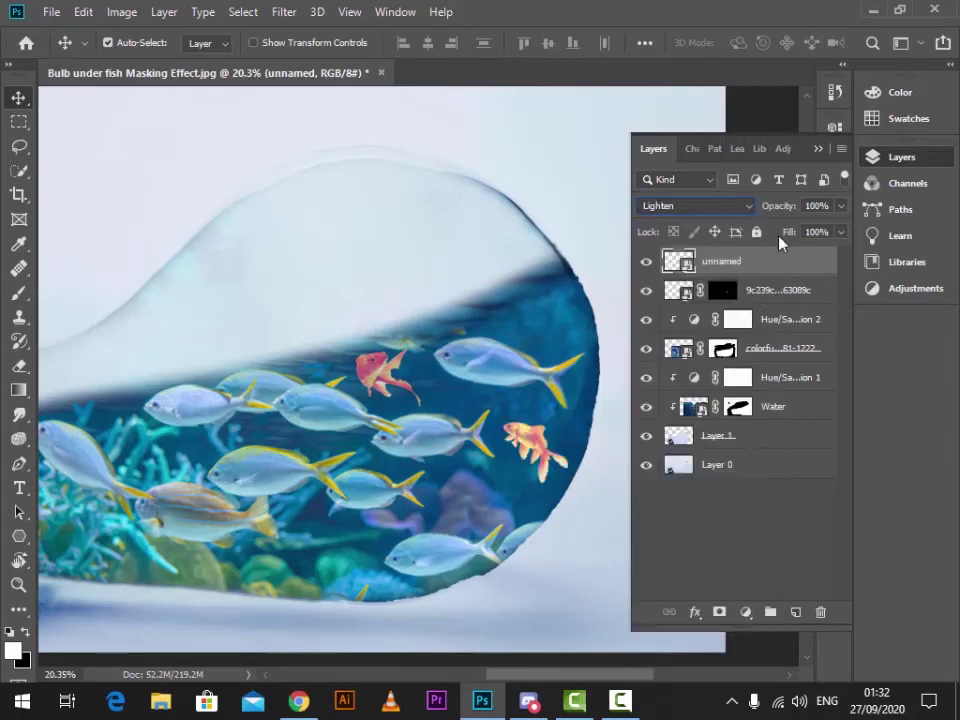
pyautogui.moveTo(790, 209); pyautogui.dragTo(773, 211)
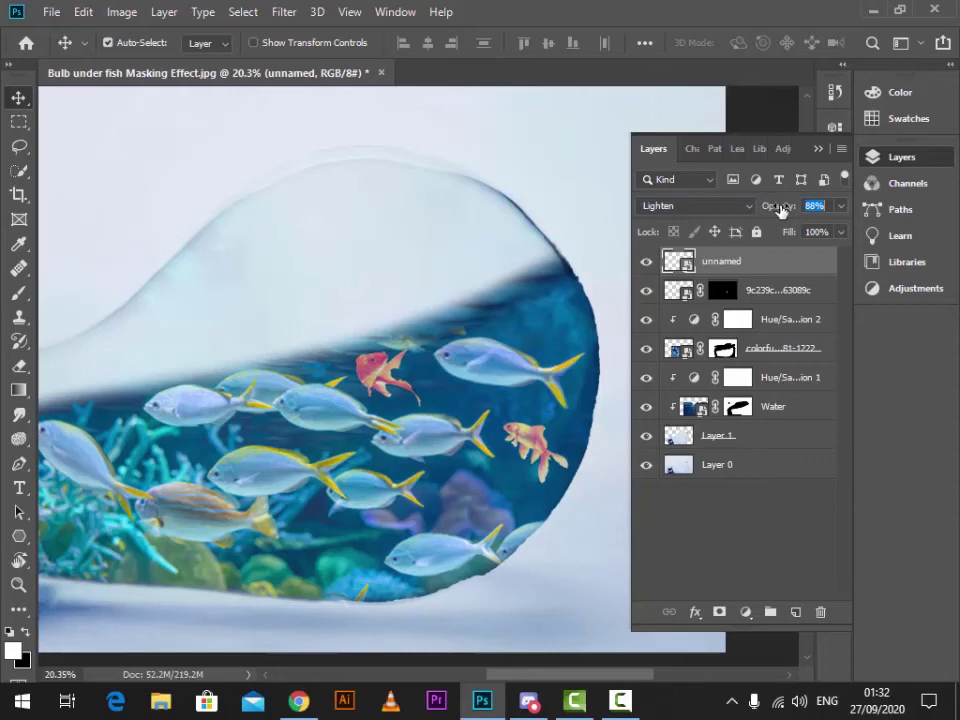
pyautogui.click(818, 148)
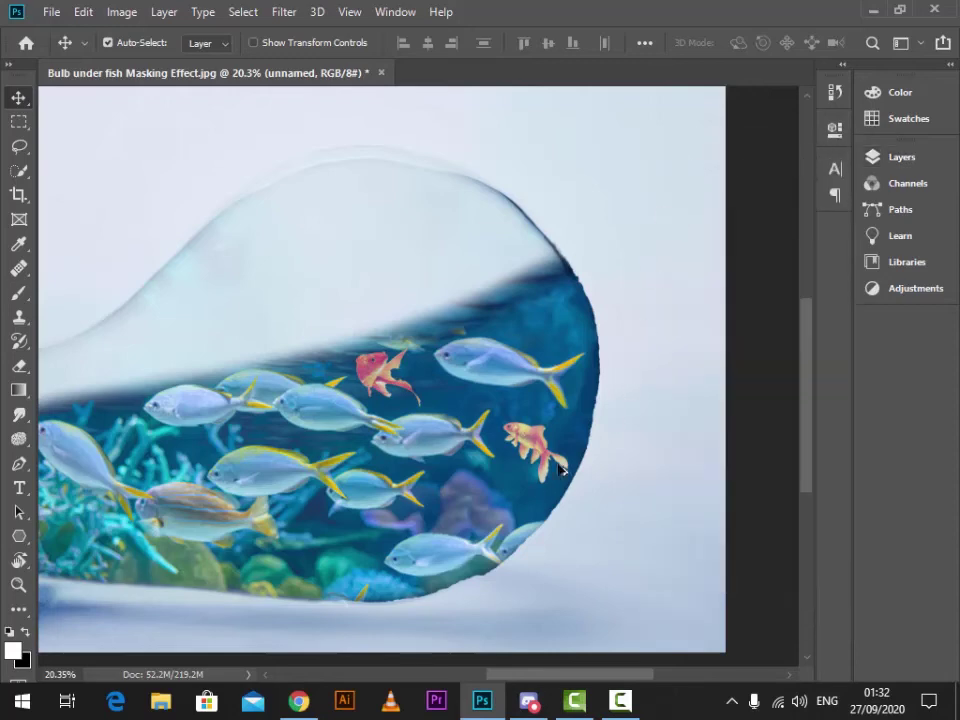
# Step: Select the bottom bulb photo layer and open the Export As settings for the whole composite
pyautogui.scroll(3, 560, 470)
pyautogui.scroll(-4, 560, 470)
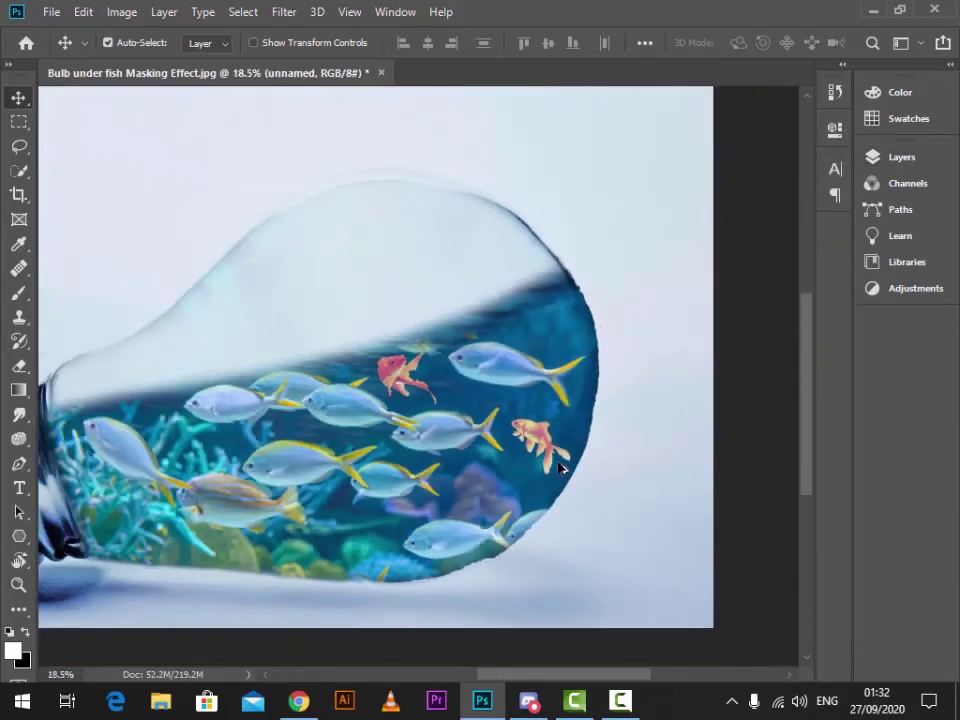
pyautogui.scroll(-1, 560, 470)
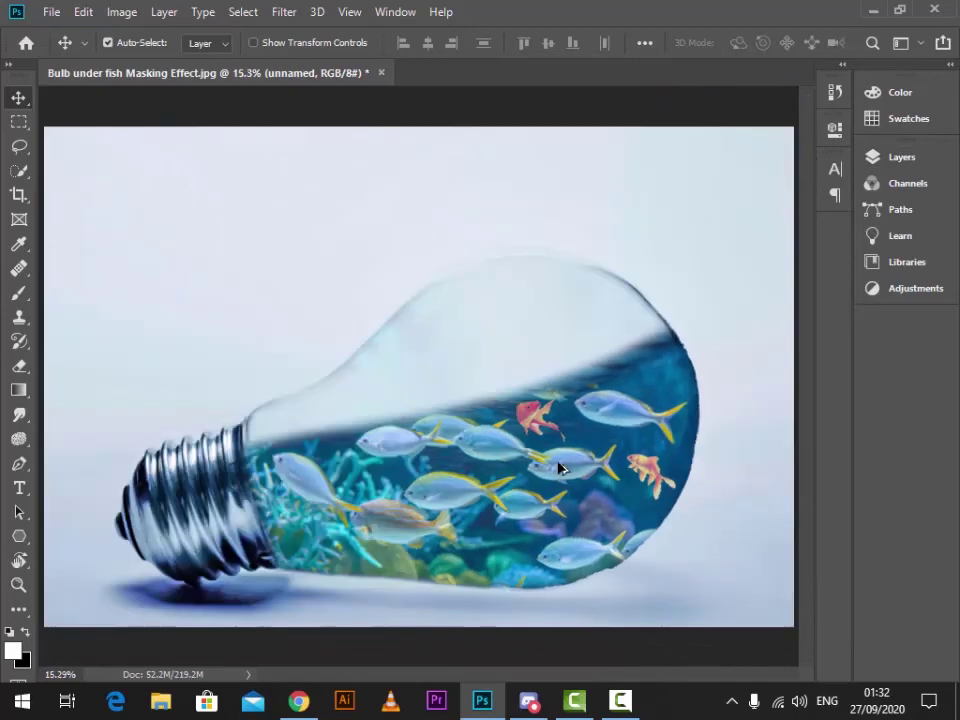
pyautogui.click(225, 189)
pyautogui.scroll(-1, 242, 183)
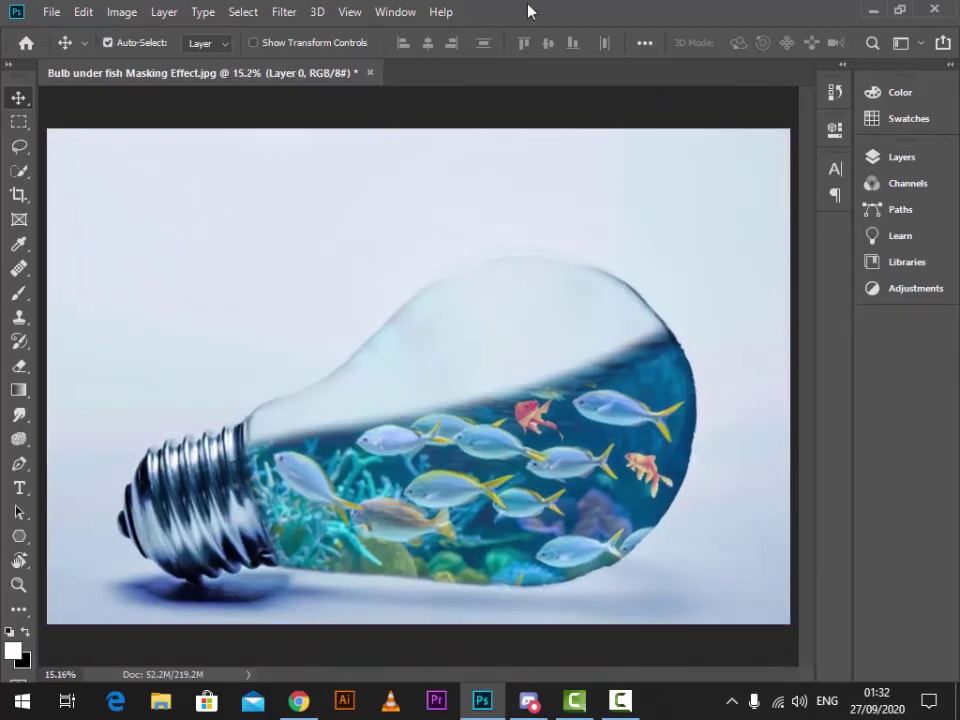
pyautogui.click(60, 13)
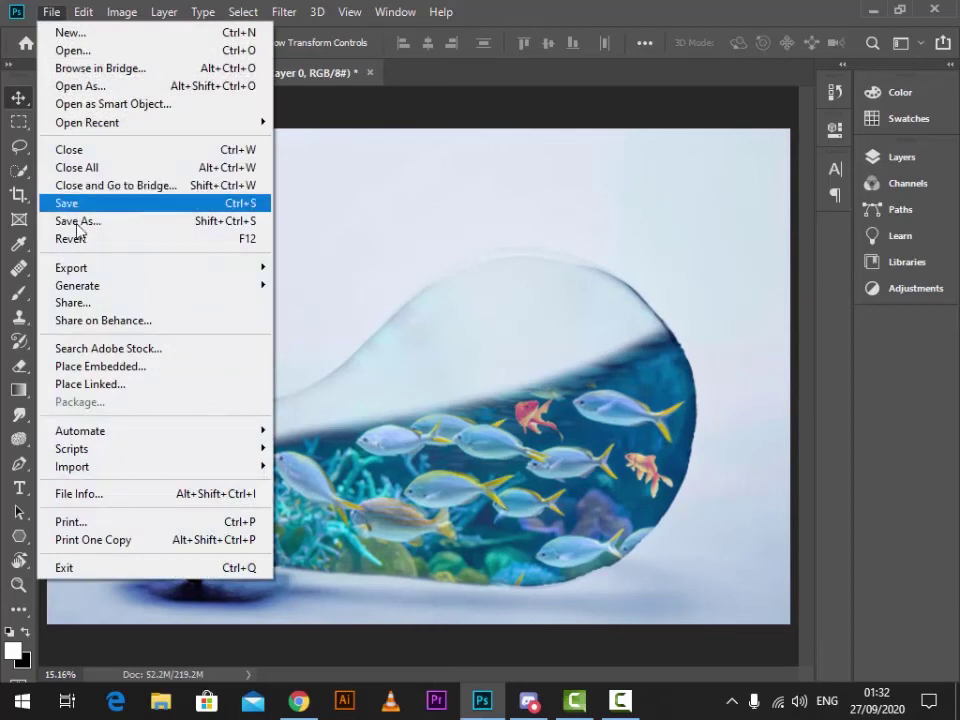
pyautogui.moveTo(86, 270)
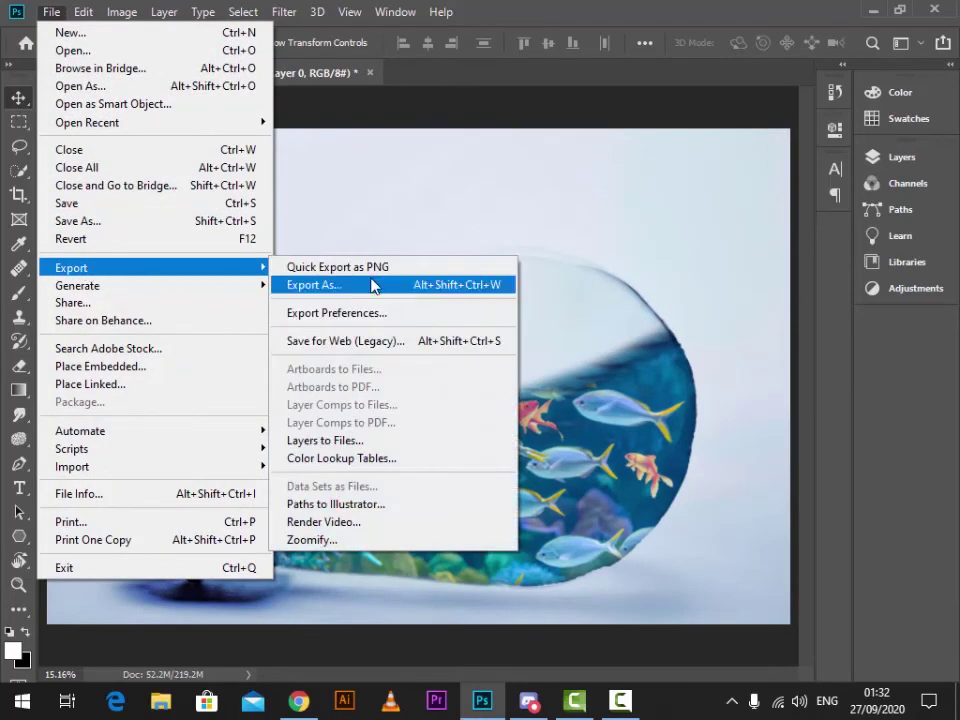
pyautogui.click(373, 284)
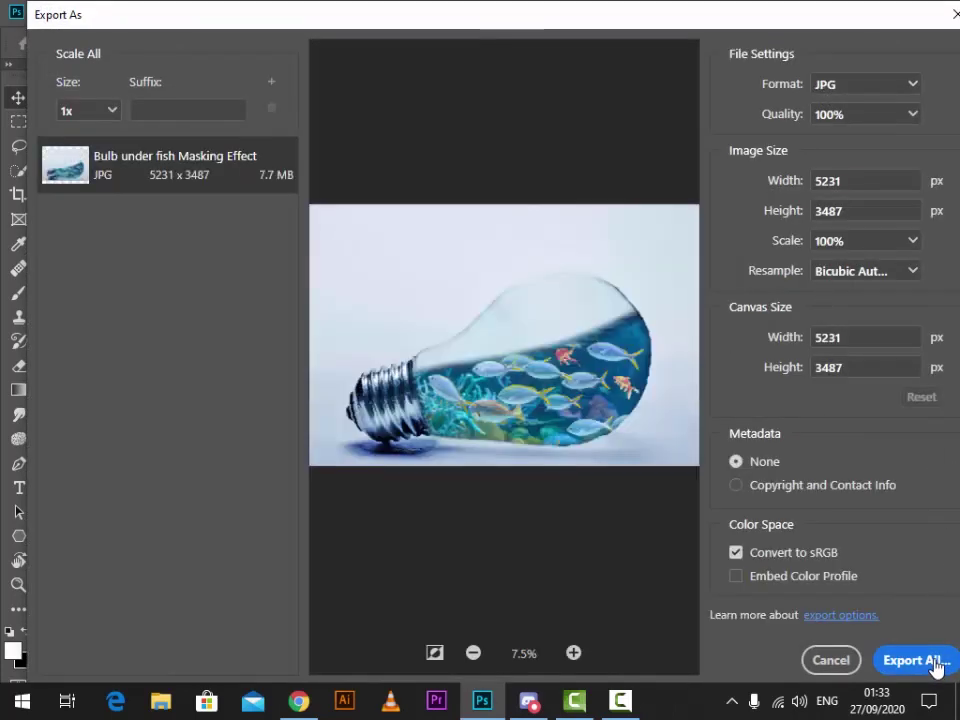
# Step: Export the composite as a full-size JPG named Fish Bulb Effect to the Desktop, and minimize the program to reveal the desktop
pyautogui.click(936, 666)
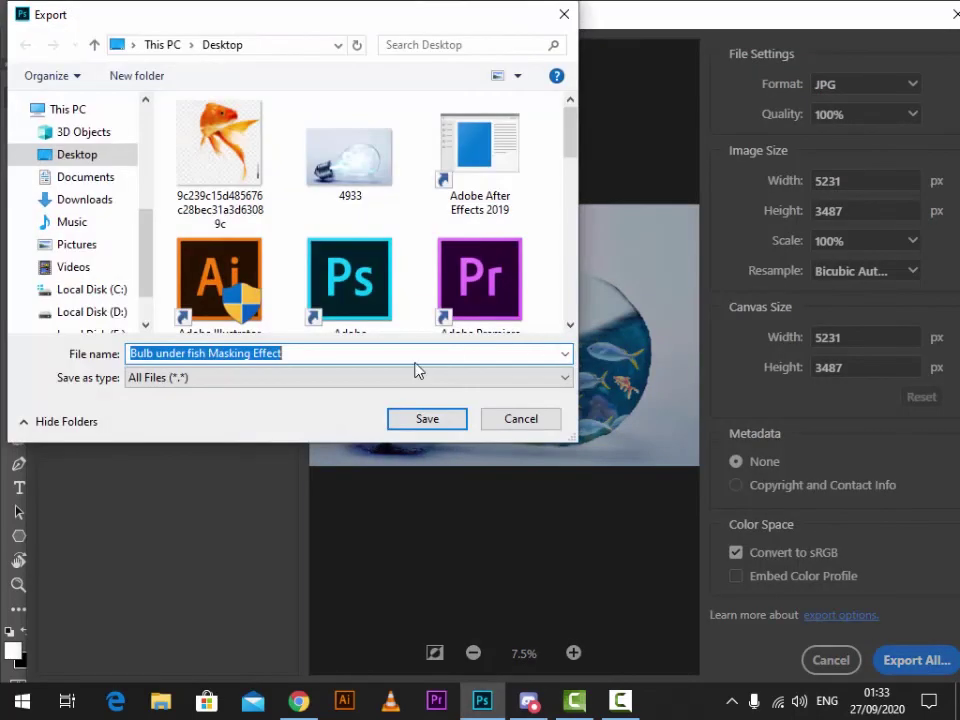
pyautogui.write('Fish Bulb')
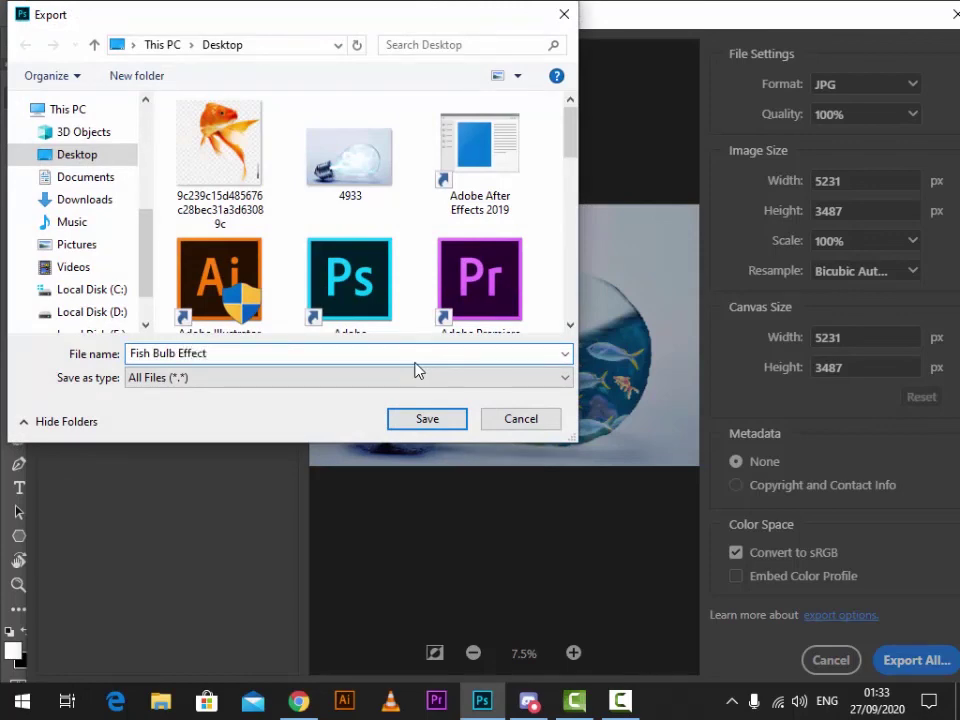
pyautogui.click(436, 427)
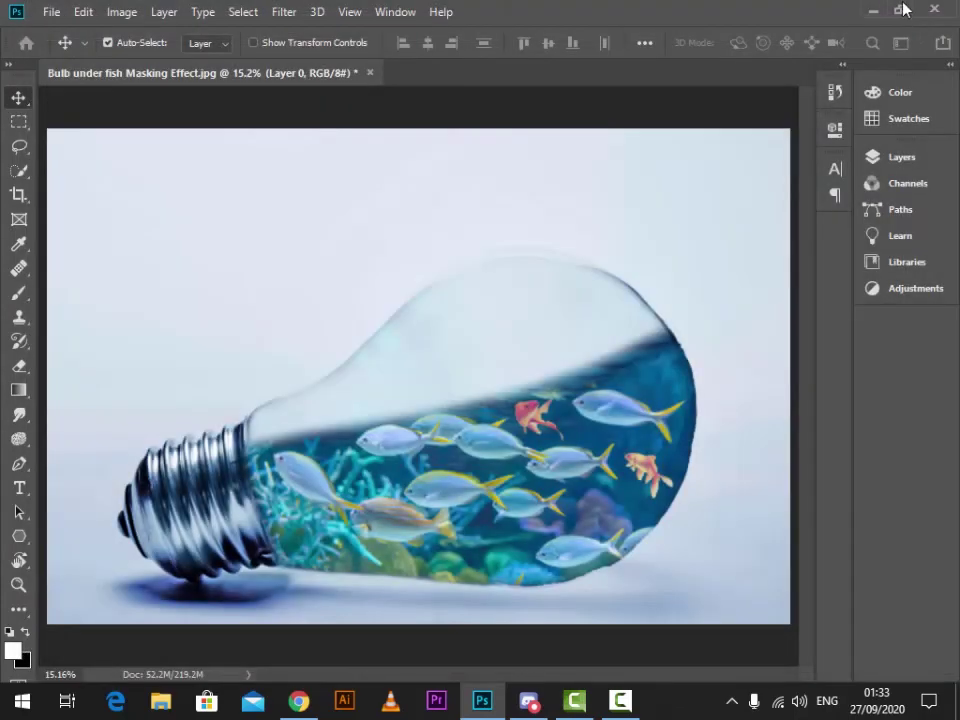
pyautogui.click(861, 11)
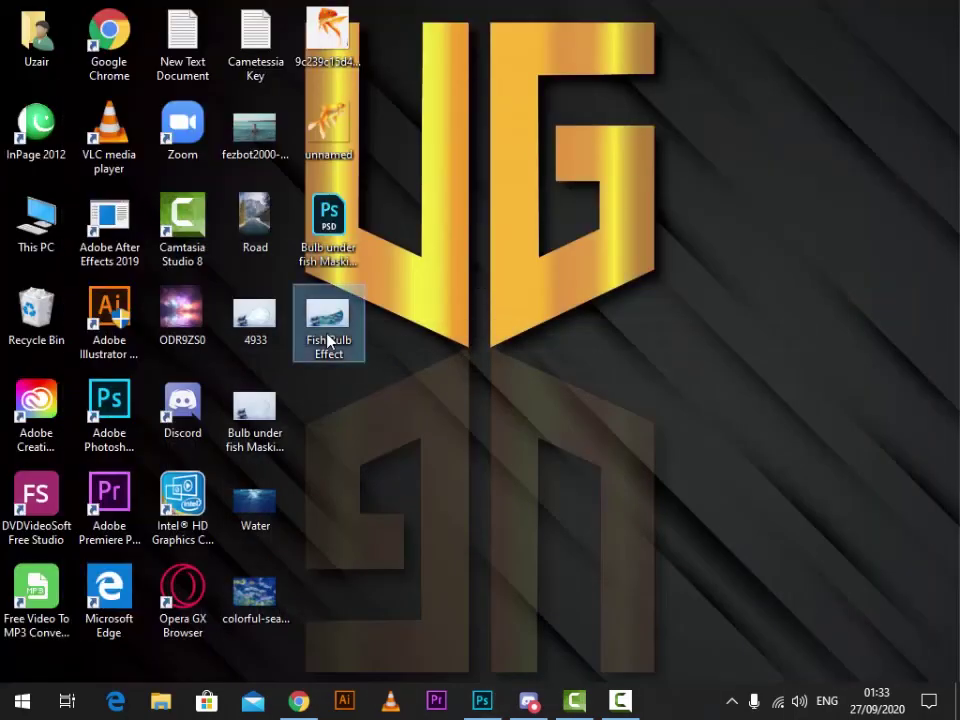